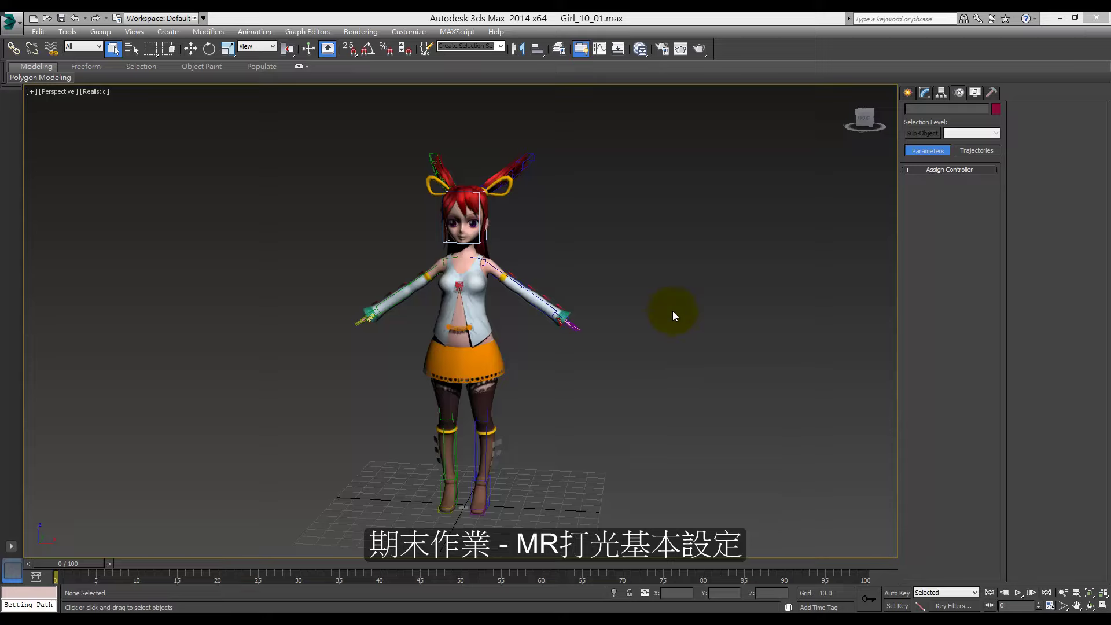
# Orbit to a frontal view of the girl and pick the Standard Primitives Plane tool
pyautogui.moveTo(595, 386)
pyautogui.keyDown('alt'); pyautogui.mouseDown(button='middle')
pyautogui.moveTo(548, 394)
pyautogui.moveTo(628, 380)
pyautogui.moveTo(596, 380)
pyautogui.moveTo(603, 391)
pyautogui.moveTo(519, 378)
pyautogui.mouseUp(button='middle'); pyautogui.keyUp('alt')
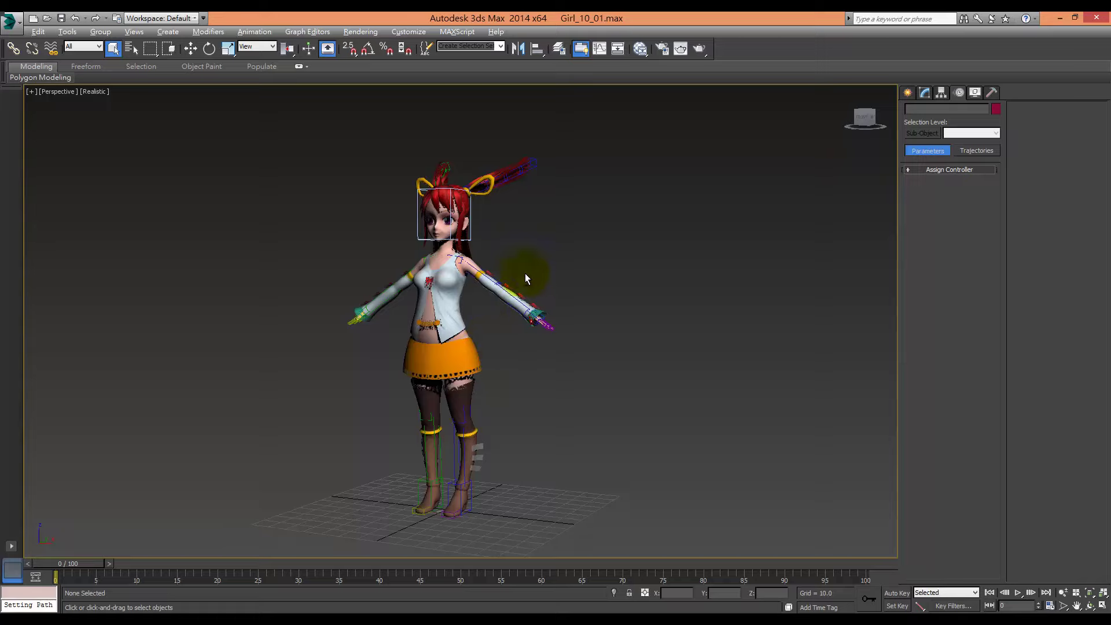
pyautogui.press('alt')
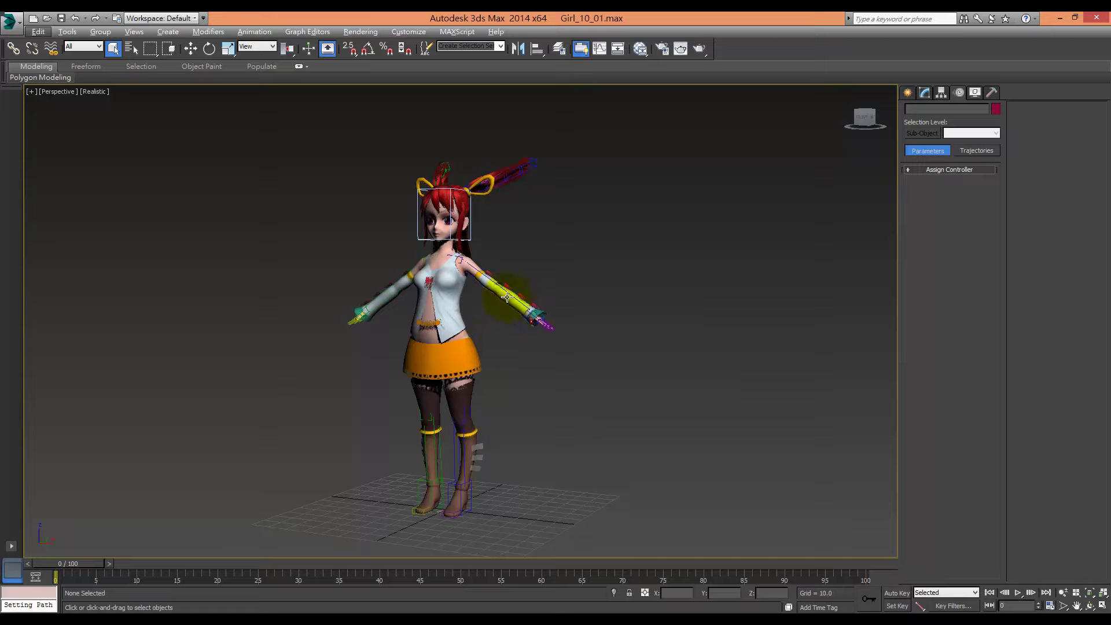
pyautogui.moveTo(515, 331)
pyautogui.keyDown('alt'); pyautogui.mouseDown(button='middle')
pyautogui.moveTo(529, 332)
pyautogui.moveTo(527, 349)
pyautogui.moveTo(476, 332)
pyautogui.mouseUp(button='middle'); pyautogui.keyUp('alt')
pyautogui.scroll(-3, 478, 335)
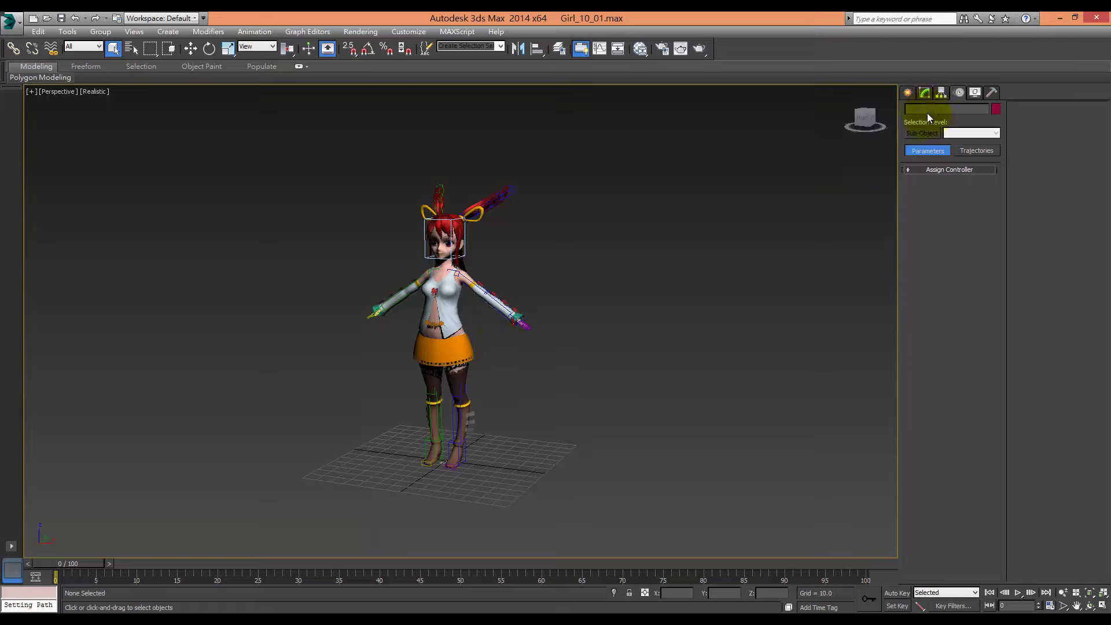
pyautogui.click(908, 94)
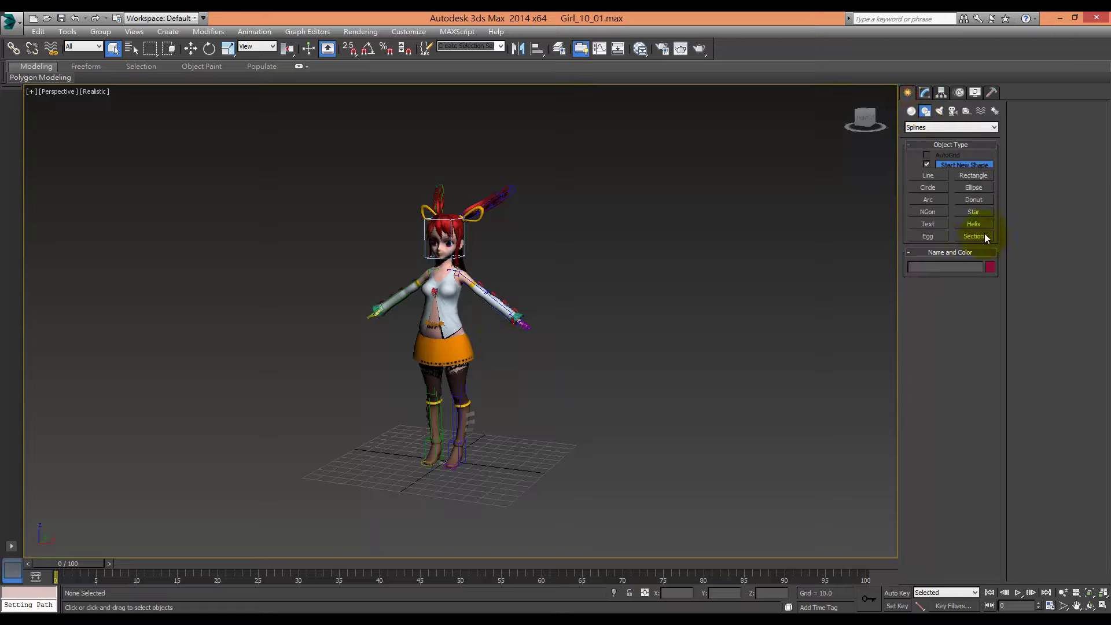
pyautogui.click(913, 113)
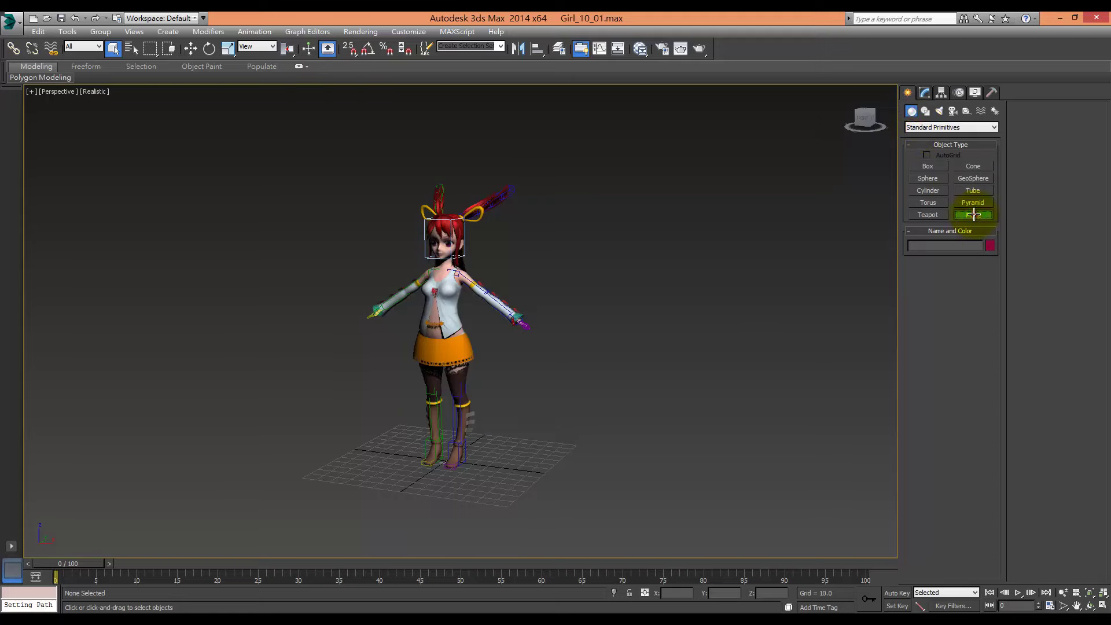
pyautogui.click(974, 215)
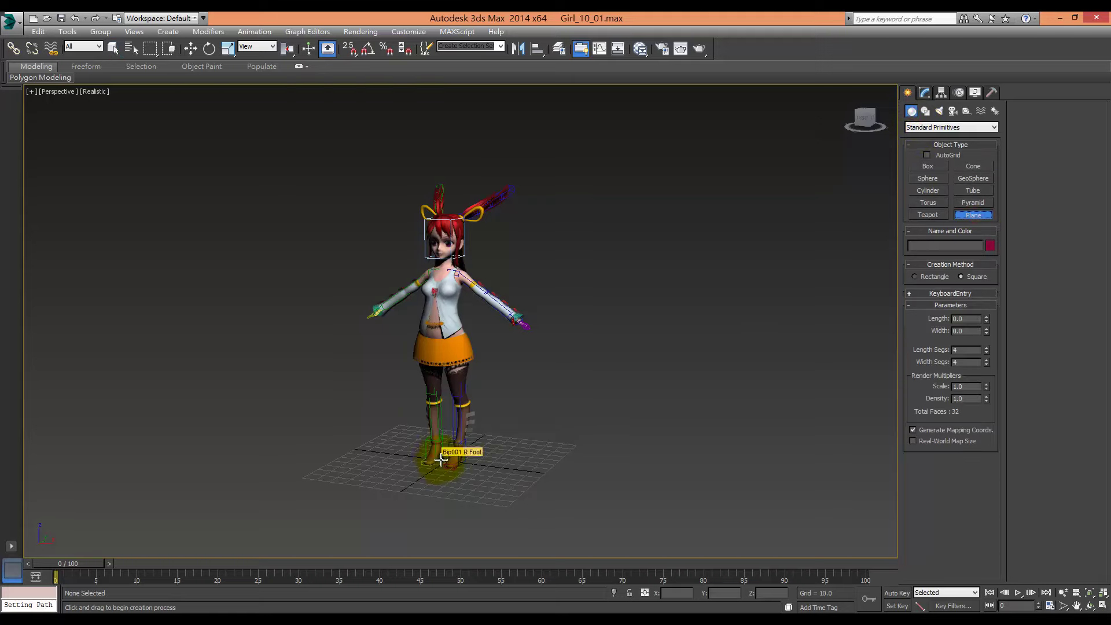
# Drag a large square plane beneath the girl's feet and rename it Floor
pyautogui.moveTo(441, 460); pyautogui.dragTo(902, 605)
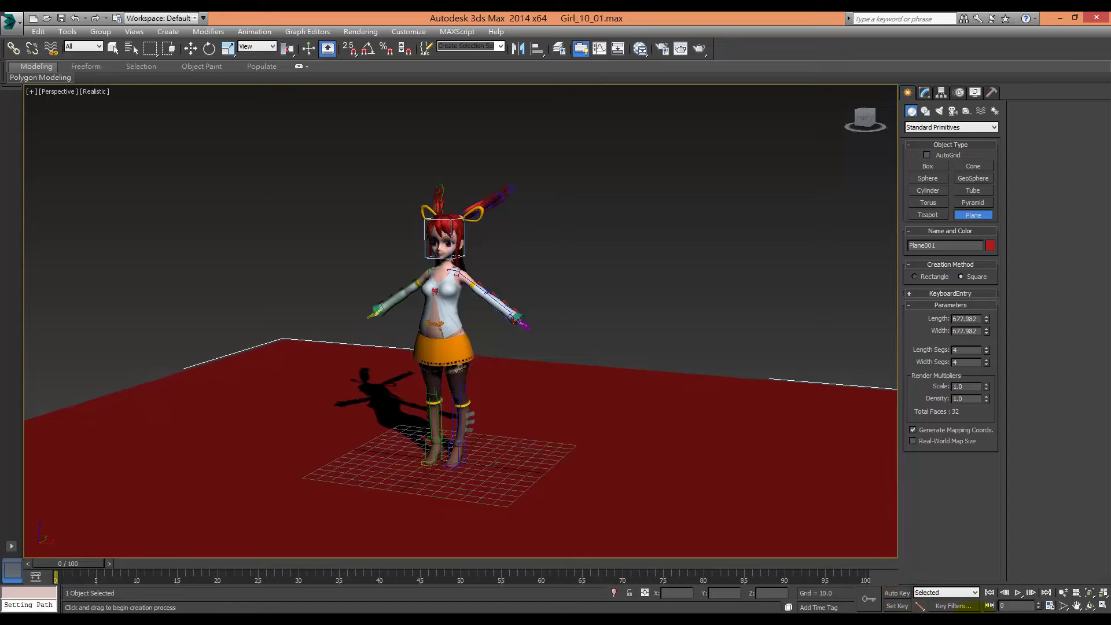
pyautogui.moveTo(653, 290)
pyautogui.keyDown('alt'); pyautogui.mouseDown(button='middle')
pyautogui.moveTo(586, 216)
pyautogui.moveTo(605, 327)
pyautogui.moveTo(568, 315)
pyautogui.moveTo(738, 251)
pyautogui.mouseUp(button='middle'); pyautogui.keyUp('alt')
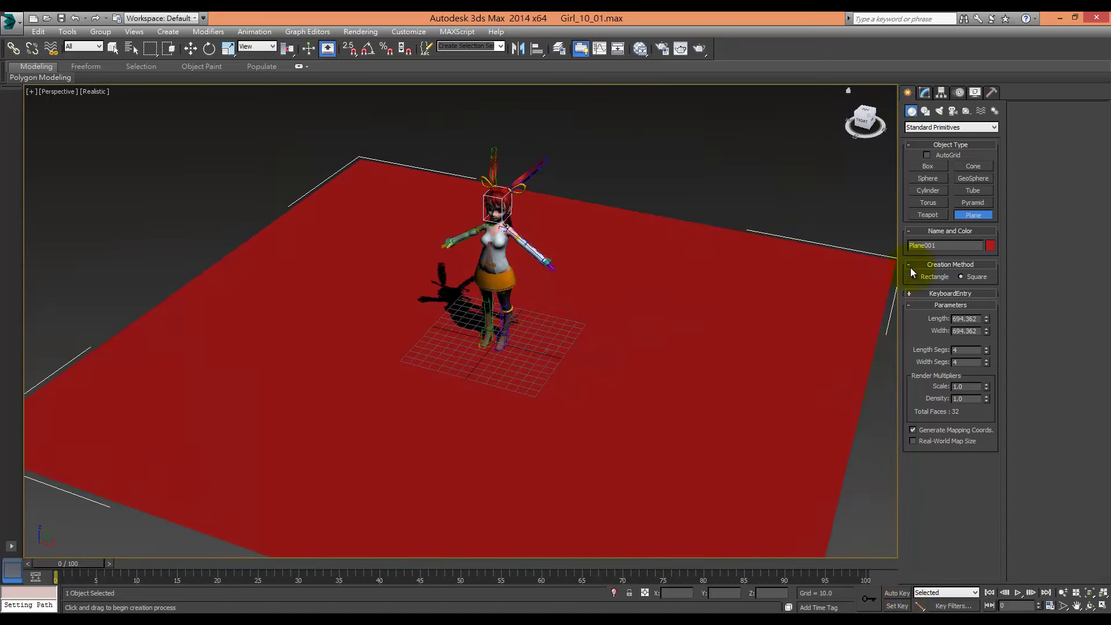
pyautogui.doubleClick(933, 247)
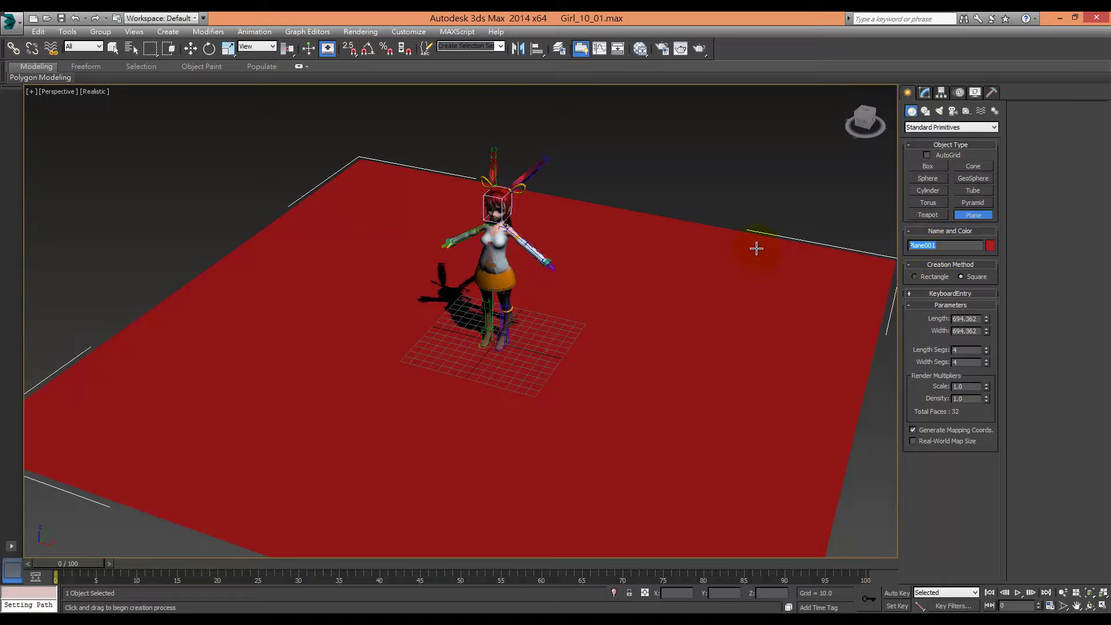
pyautogui.write('Floor')
# In the Slate Material Editor, add a new Matte/Shadow material for the Floor plane
pyautogui.click(641, 50)
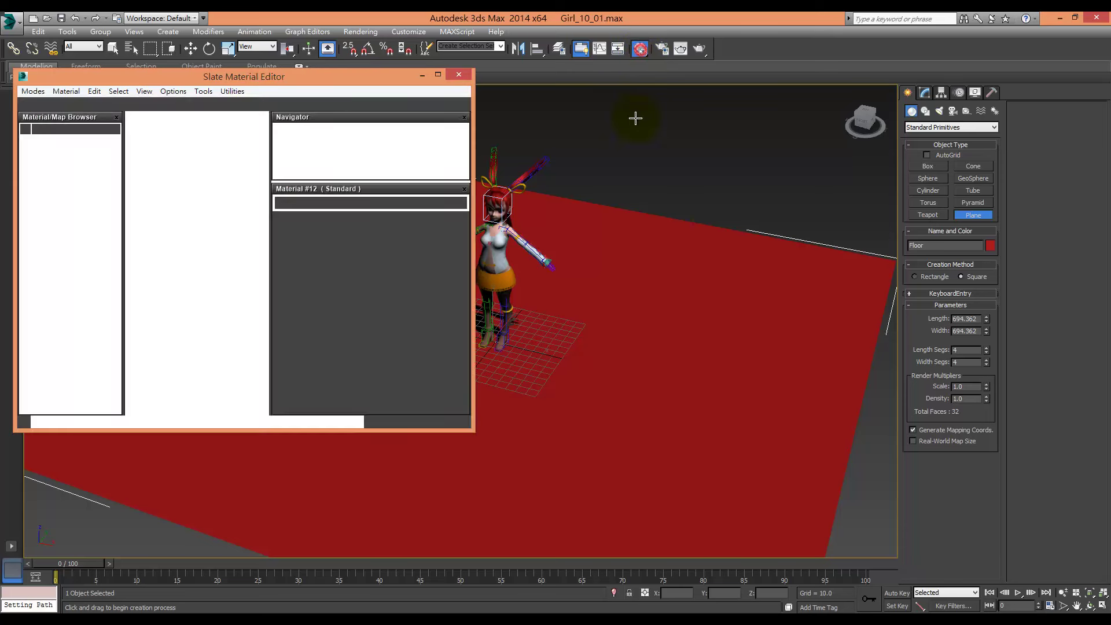
pyautogui.rightClick(226, 224)
pyautogui.click(248, 223)
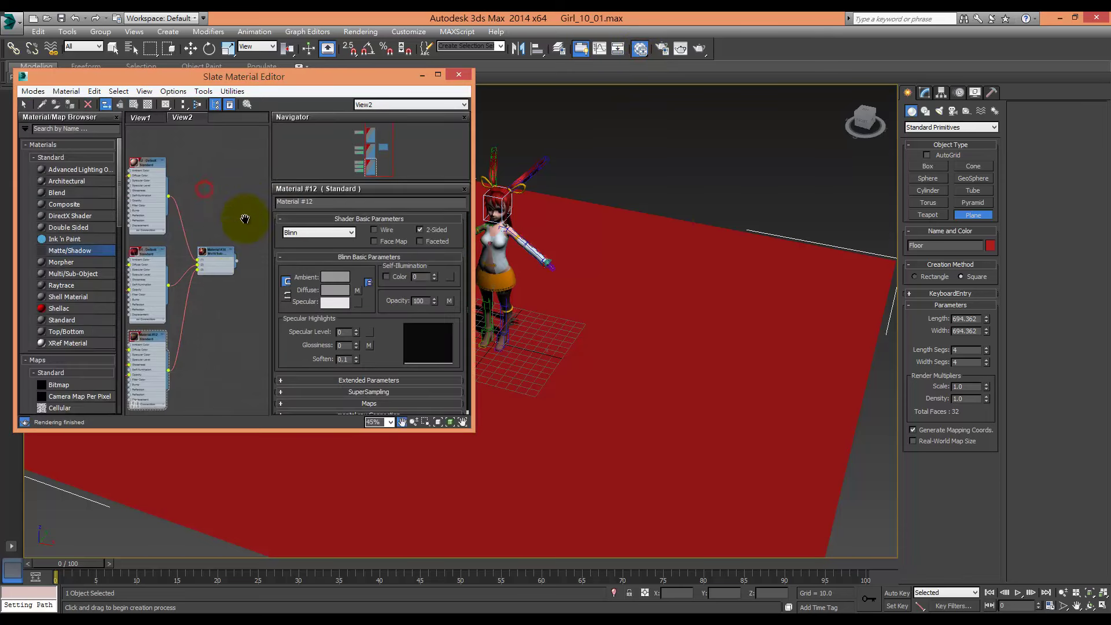
pyautogui.scroll(5, 187, 296)
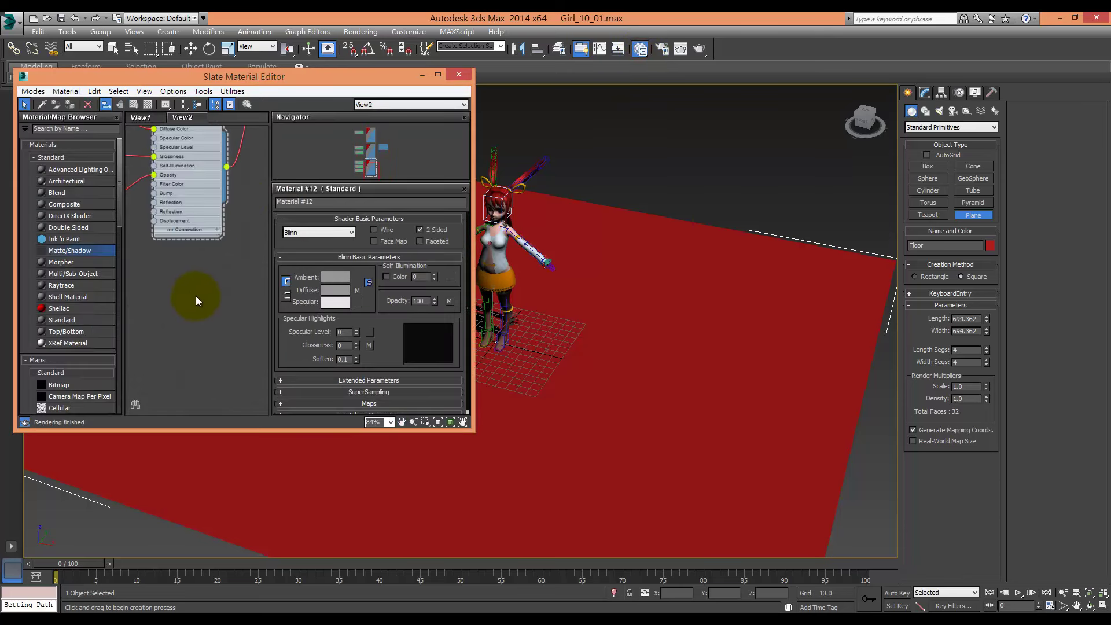
pyautogui.moveTo(162, 266); pyautogui.dragTo(255, 243, button='middle')
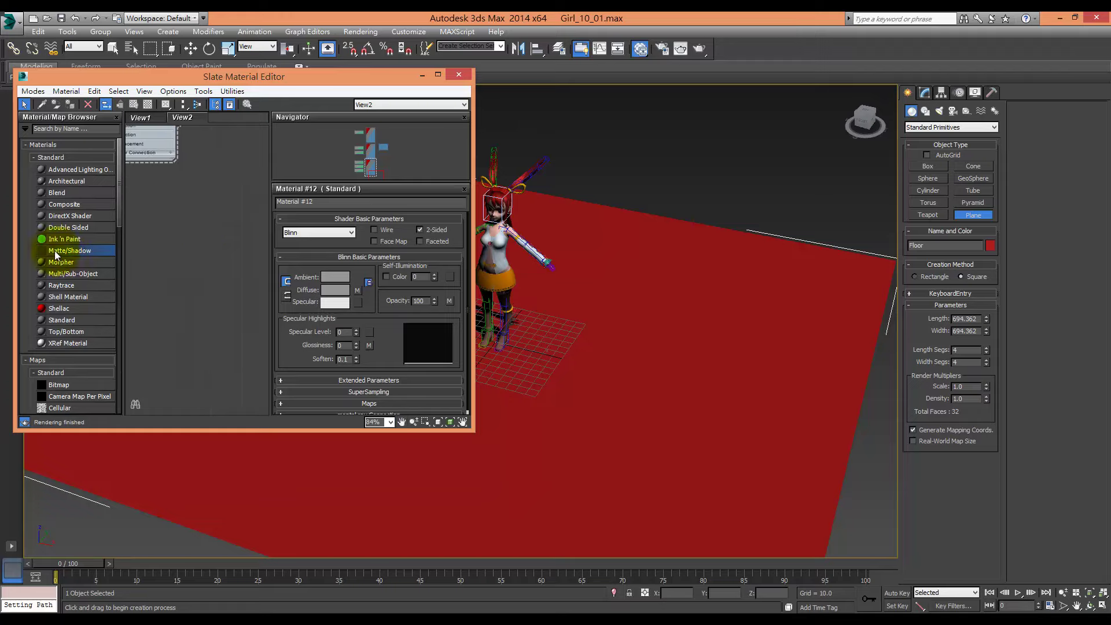
pyautogui.moveTo(56, 252)
pyautogui.mouseDown()
pyautogui.moveTo(199, 239)
pyautogui.moveTo(160, 199)
pyautogui.moveTo(637, 437)
pyautogui.mouseUp()
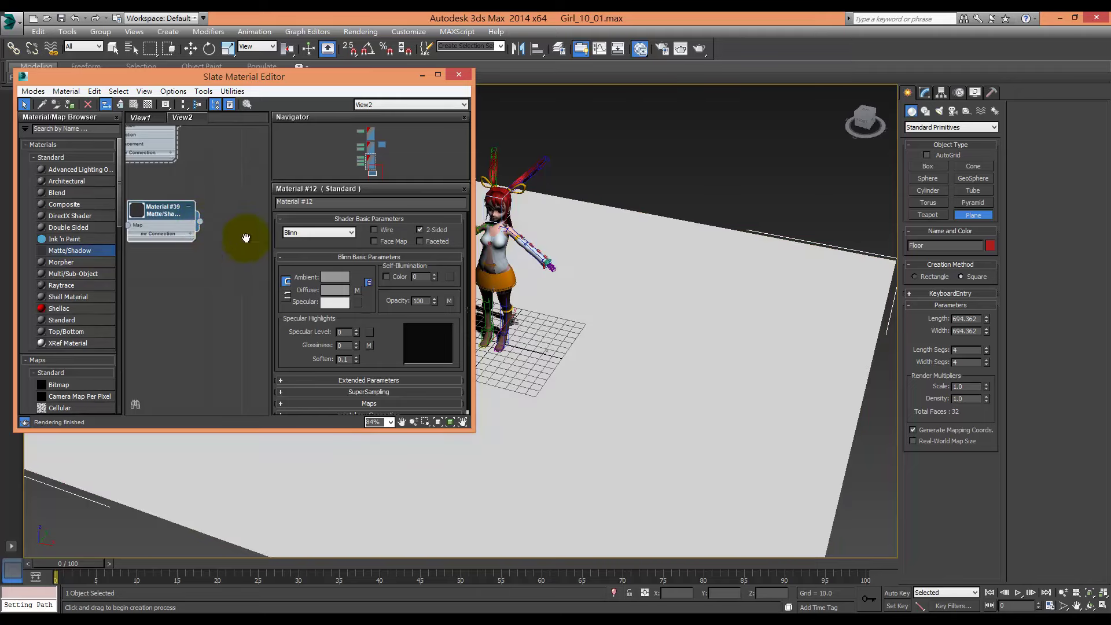
# Close the material editor and freeze the Floor plane
pyautogui.click(458, 74)
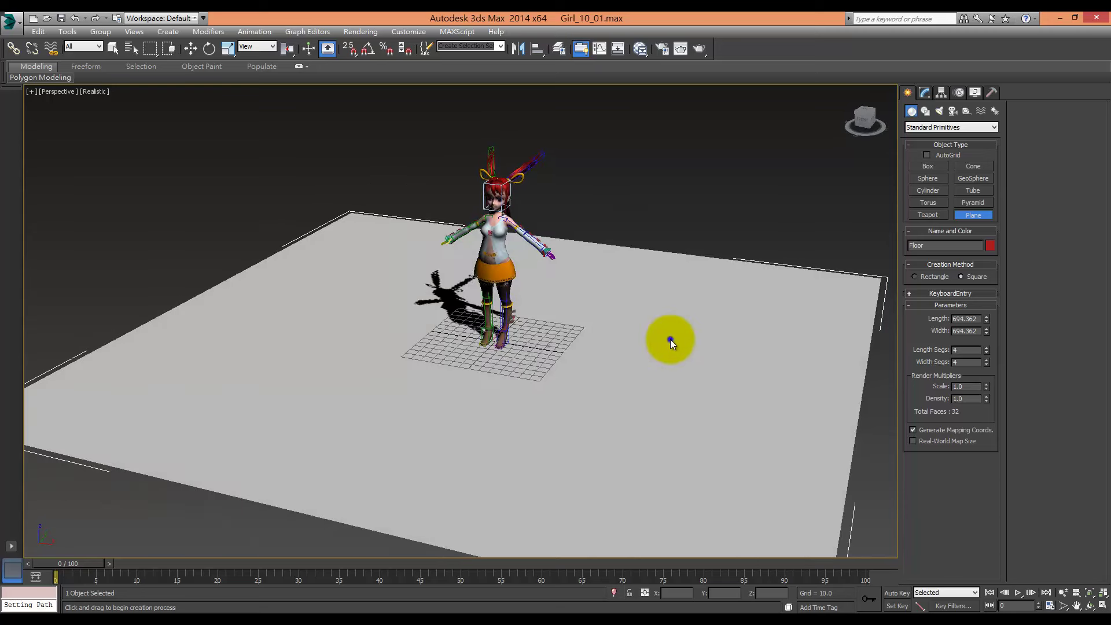
pyautogui.rightClick(671, 338)
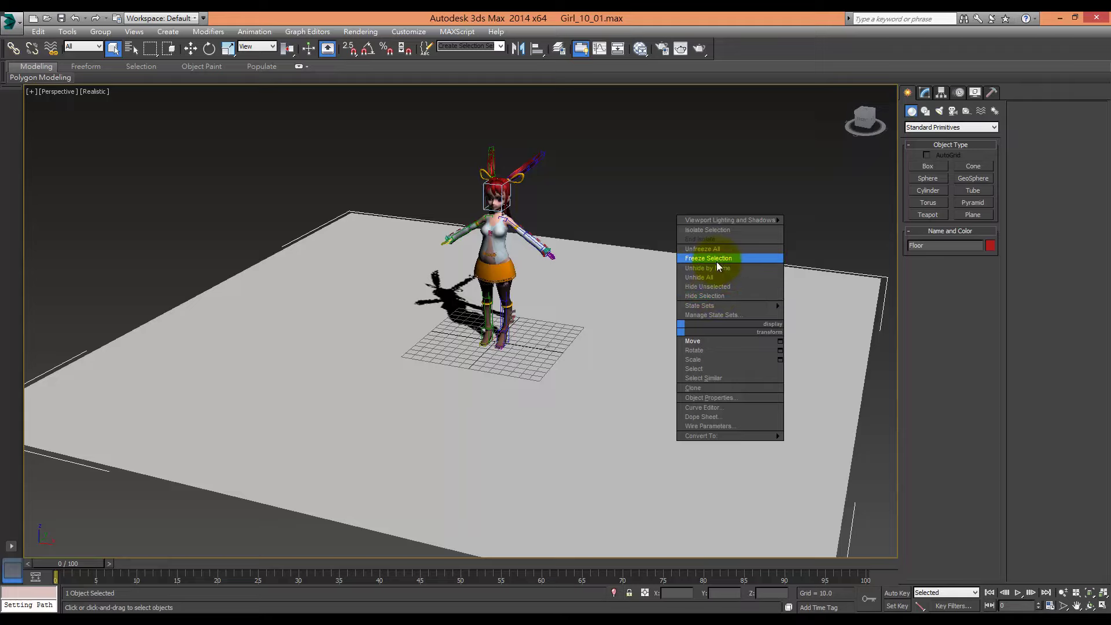
pyautogui.click(716, 259)
pyautogui.moveTo(679, 259)
pyautogui.keyDown('alt'); pyautogui.mouseDown(button='middle')
pyautogui.moveTo(679, 287)
pyautogui.moveTo(625, 288)
pyautogui.moveTo(627, 307)
pyautogui.moveTo(602, 313)
pyautogui.moveTo(582, 345)
pyautogui.moveTo(453, 305)
pyautogui.mouseUp(button='middle'); pyautogui.keyUp('alt')
# Set the selection filter to Bone and zoom in on the girl's head and torso
pyautogui.click(87, 47)
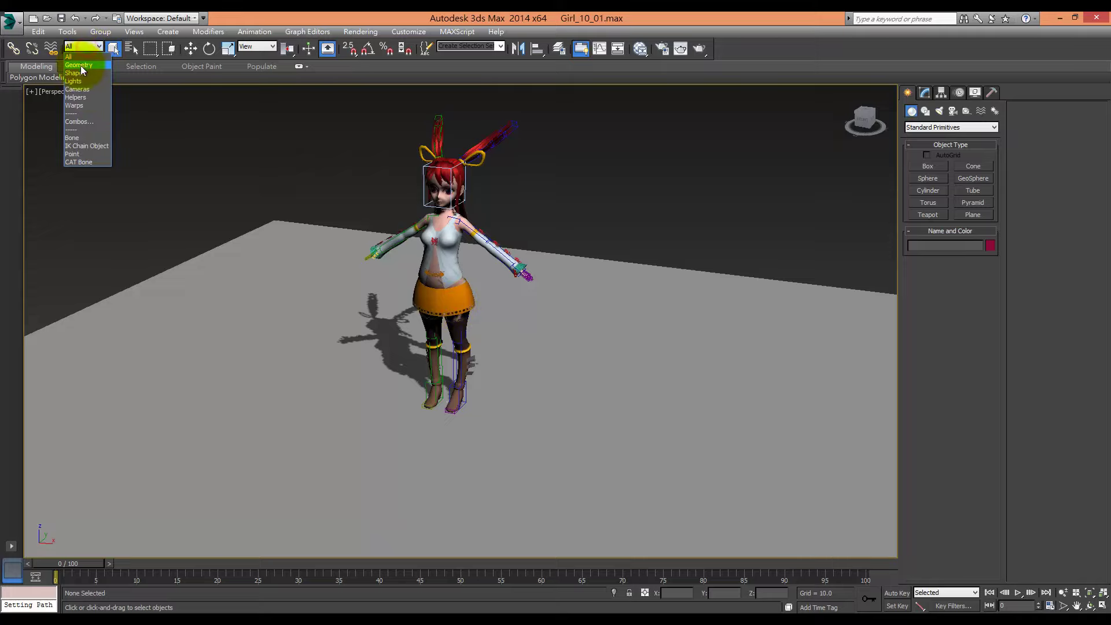
pyautogui.click(77, 137)
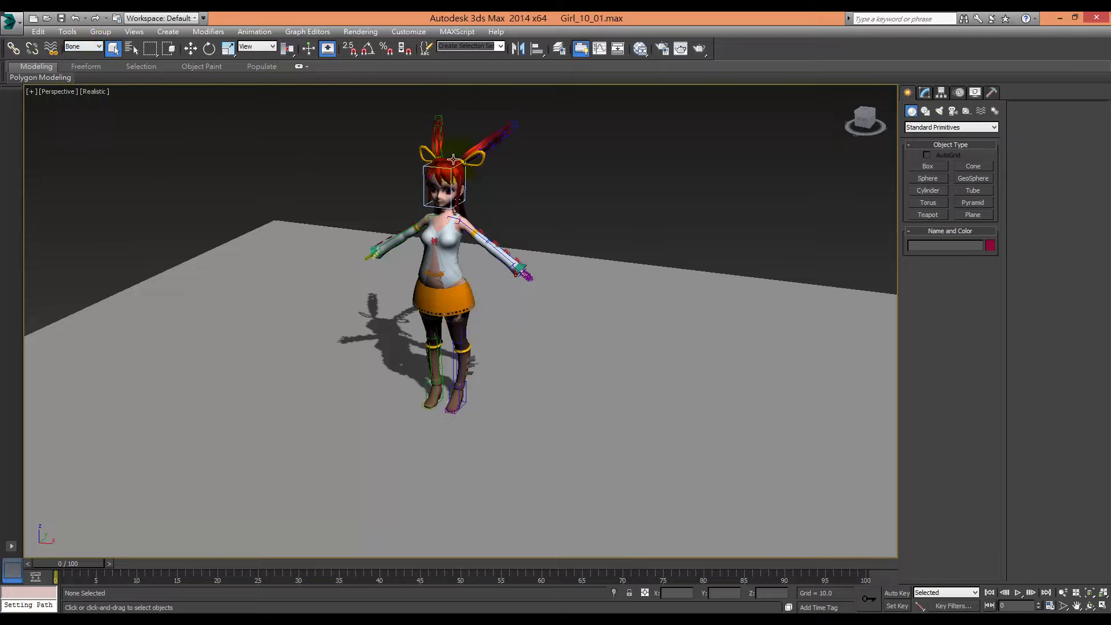
pyautogui.scroll(3, 636, 265)
pyautogui.moveTo(610, 276); pyautogui.dragTo(639, 321, button='middle')
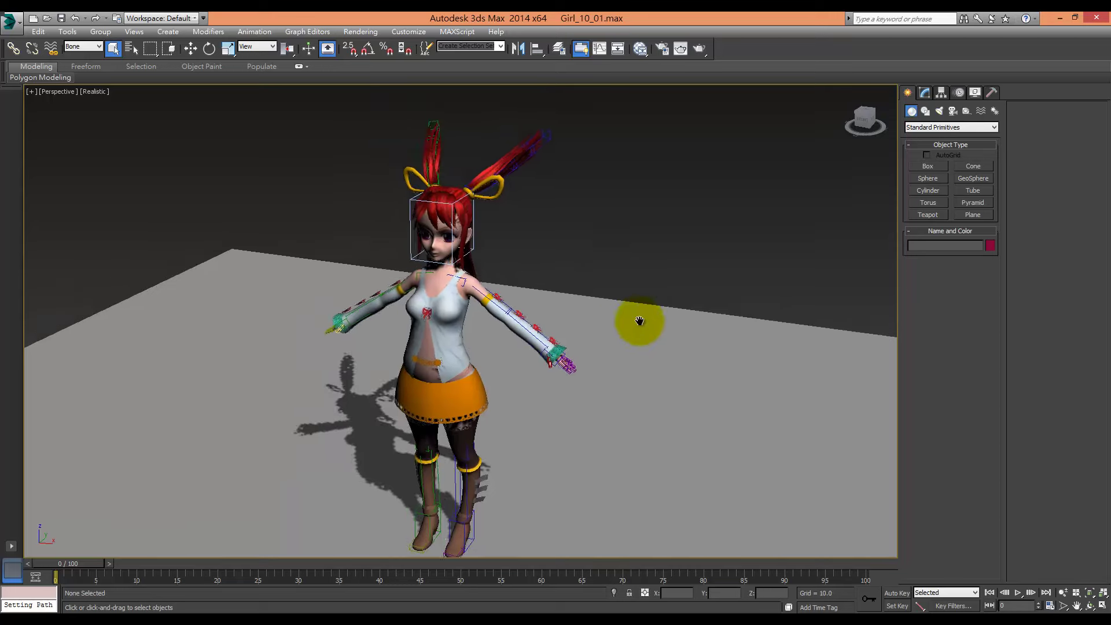
pyautogui.scroll(2, 653, 392)
pyautogui.scroll(3, 571, 343)
pyautogui.moveTo(710, 413); pyautogui.dragTo(777, 449, button='middle')
pyautogui.scroll(-1, 720, 421)
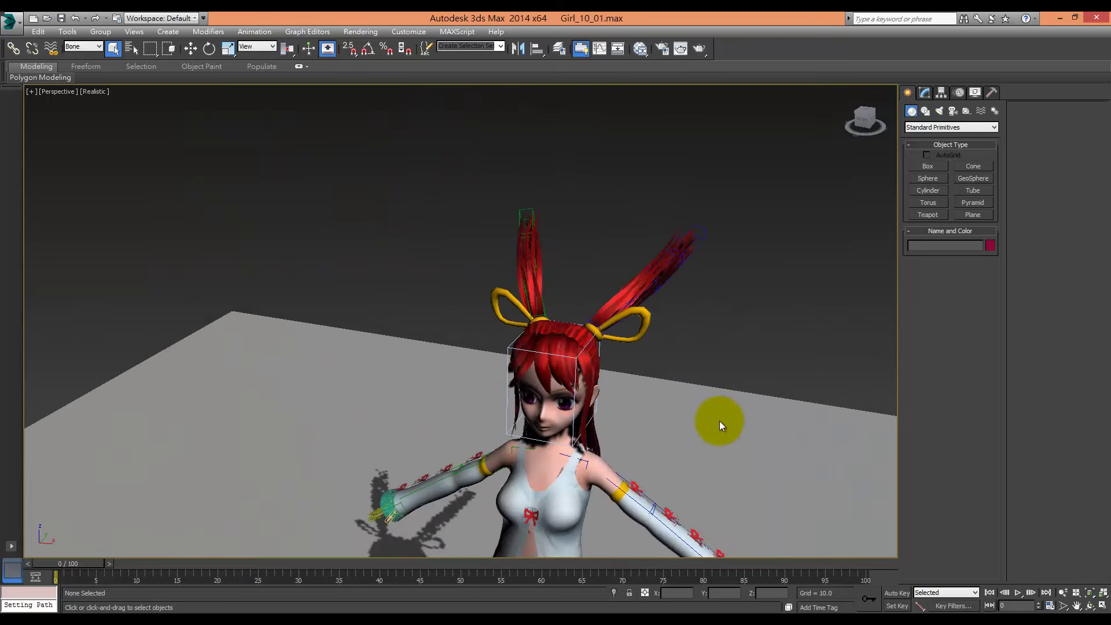
pyautogui.moveTo(720, 421)
pyautogui.keyDown('alt'); pyautogui.mouseDown(button='middle')
pyautogui.moveTo(677, 397)
pyautogui.moveTo(735, 207)
pyautogui.mouseUp(button='middle'); pyautogui.keyUp('alt')
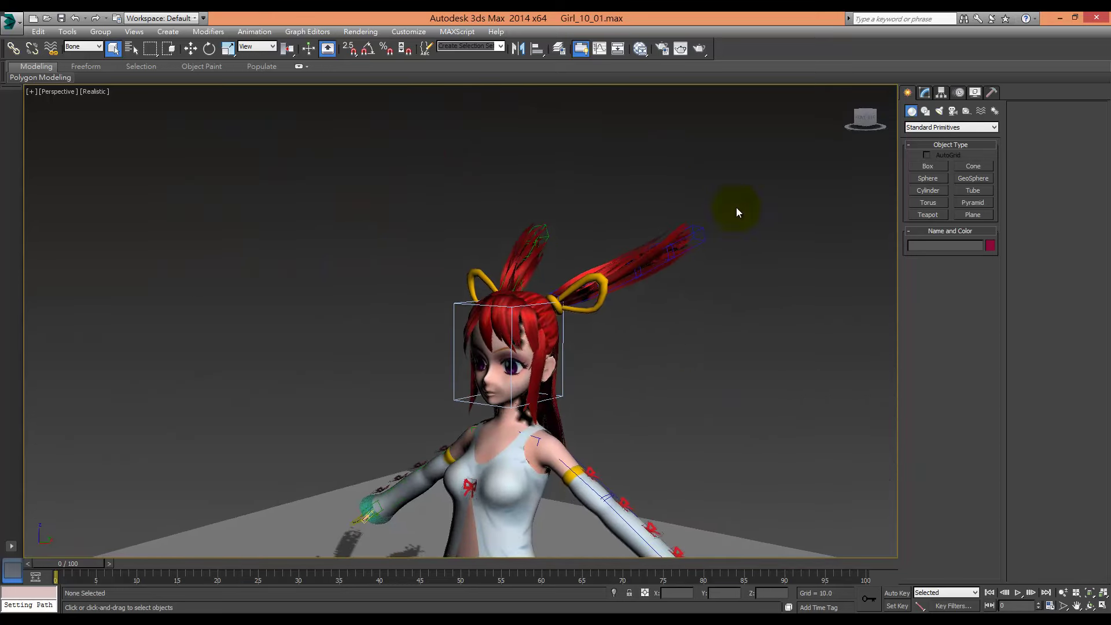
# Test-render the girl from Render Setup after dismissing the missing output path error
pyautogui.click(698, 51)
pyautogui.click(660, 353)
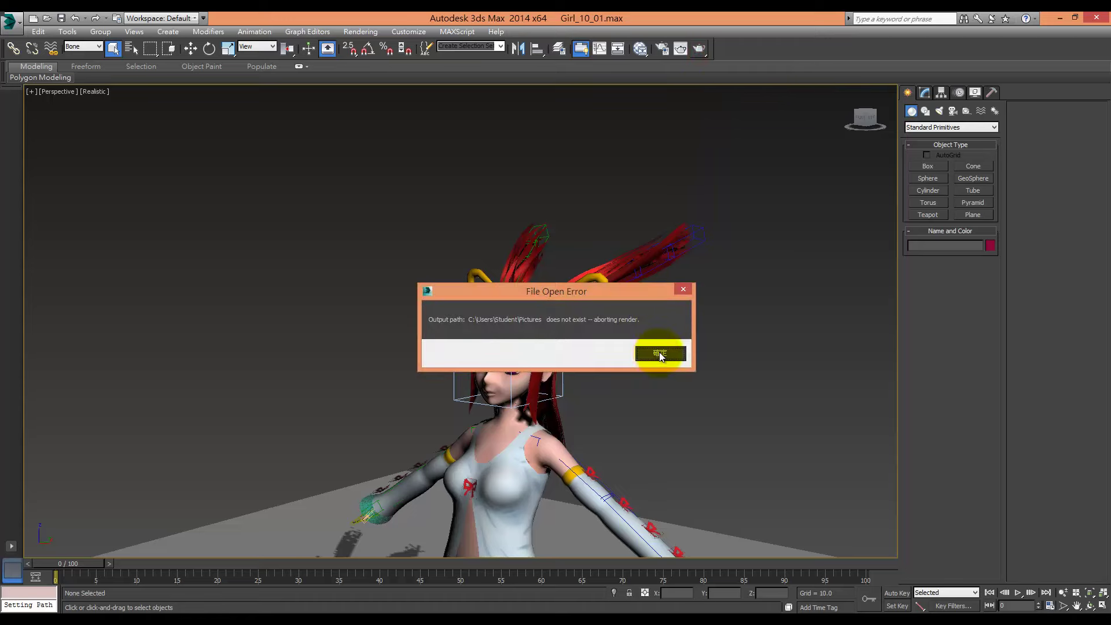
pyautogui.click(661, 49)
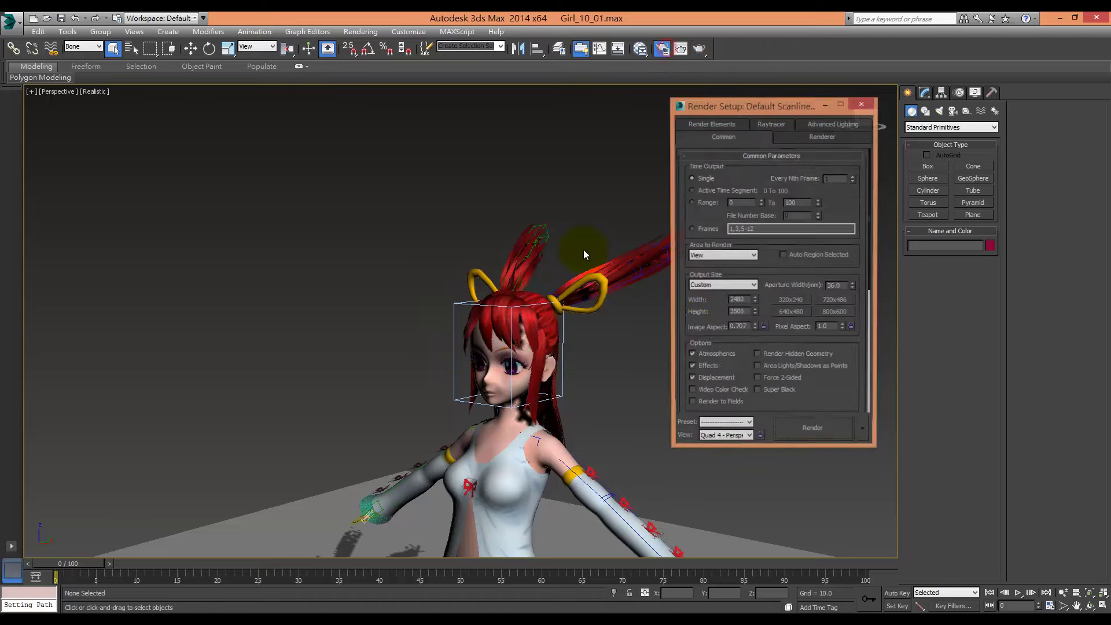
pyautogui.scroll(-5, 772, 321)
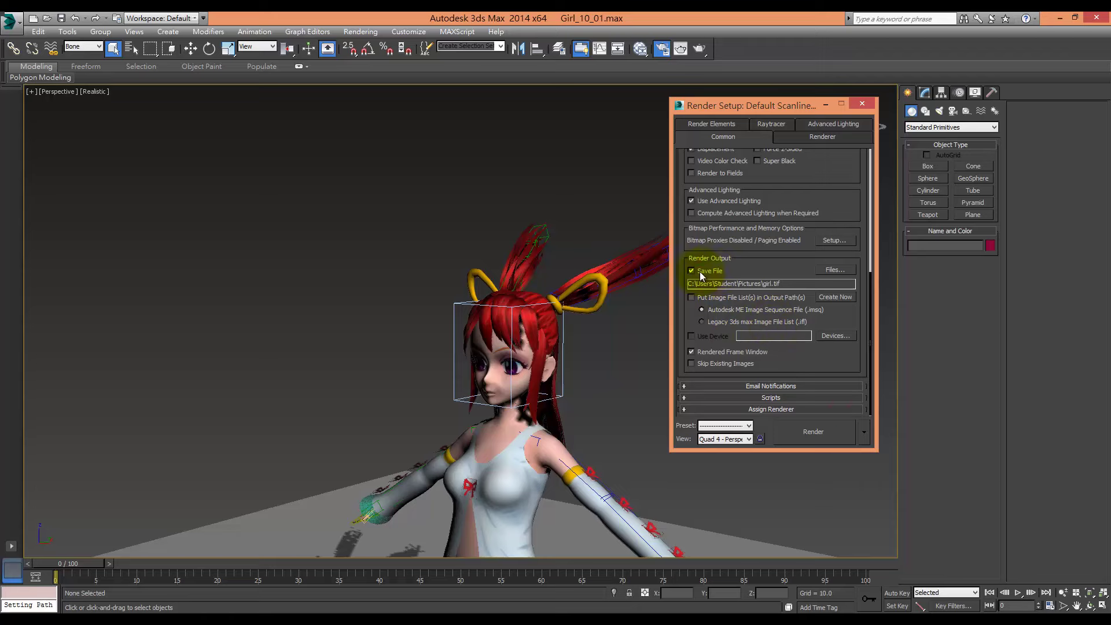
pyautogui.scroll(5, 838, 174)
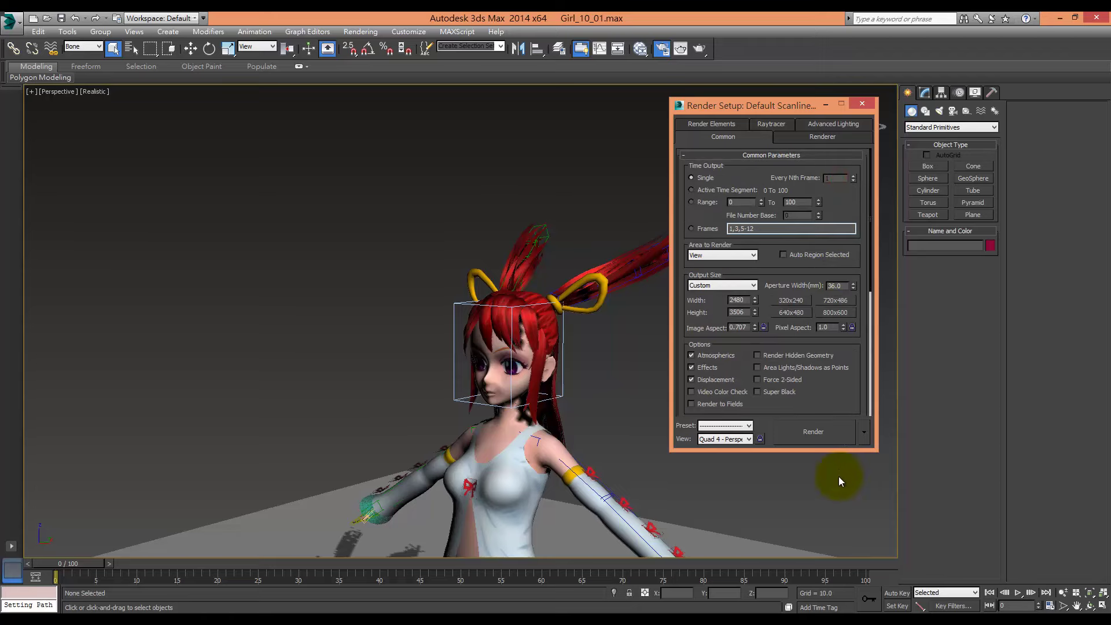
pyautogui.click(831, 436)
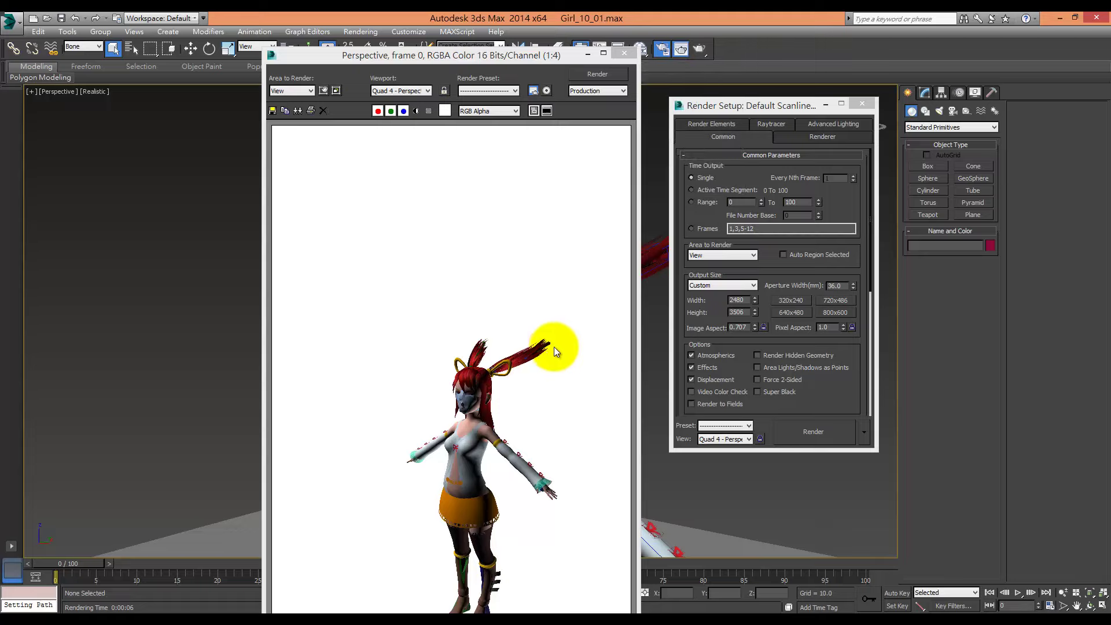
pyautogui.click(862, 104)
# Select all 61 rig bones and switch off Renderable in their Object Properties
pyautogui.click(624, 53)
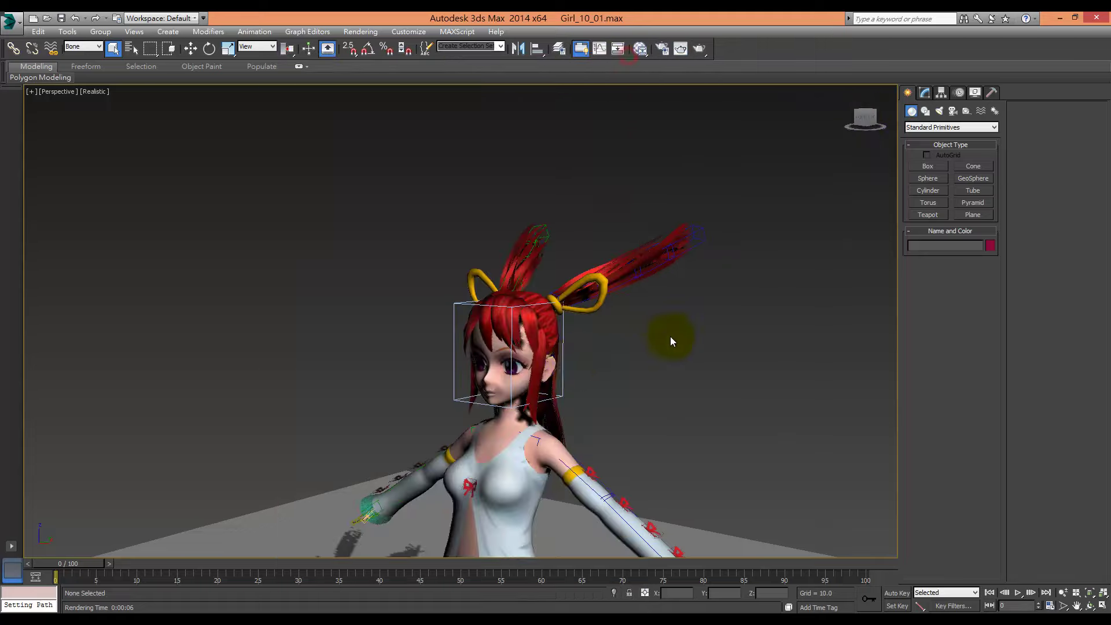
pyautogui.scroll(-3, 543, 253)
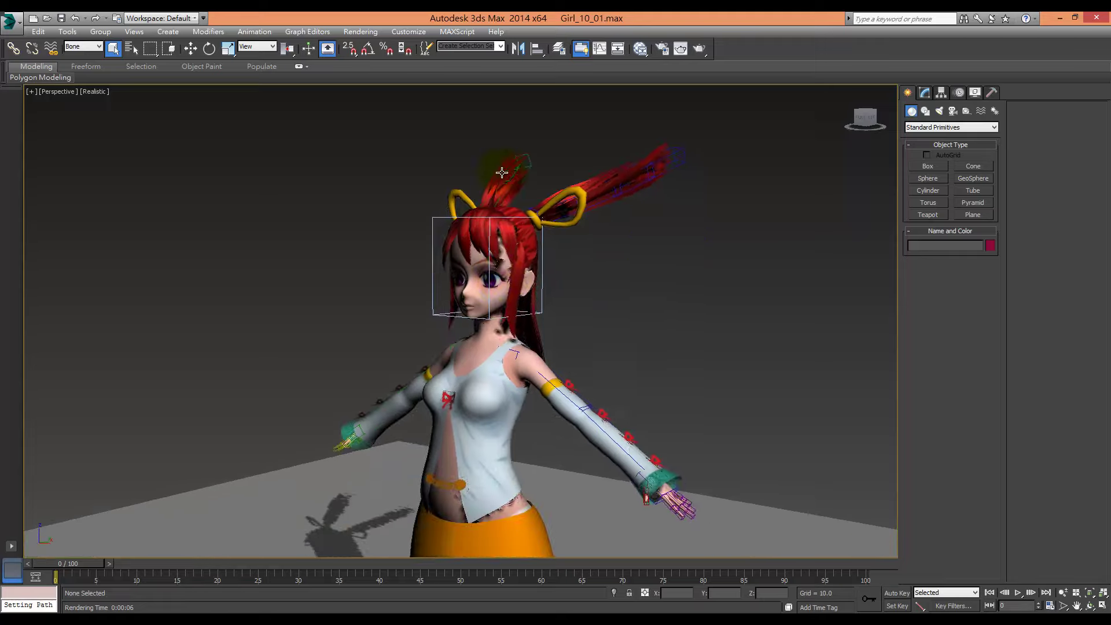
pyautogui.scroll(-2, 544, 253)
pyautogui.scroll(-2, 544, 252)
pyautogui.scroll(-1, 361, 195)
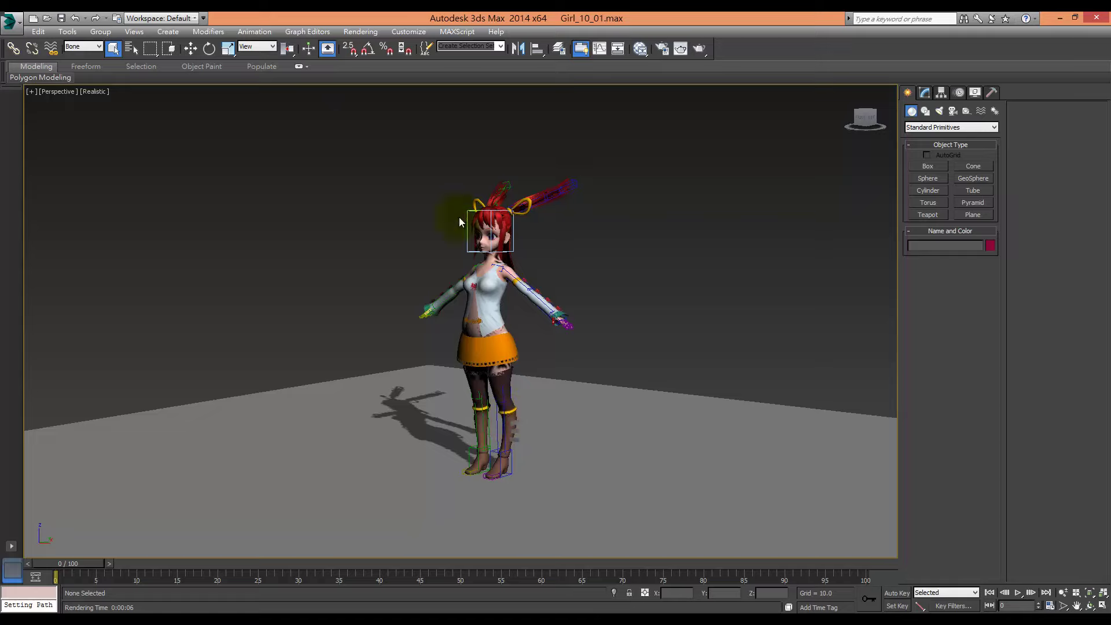
pyautogui.moveTo(685, 442); pyautogui.dragTo(678, 543)
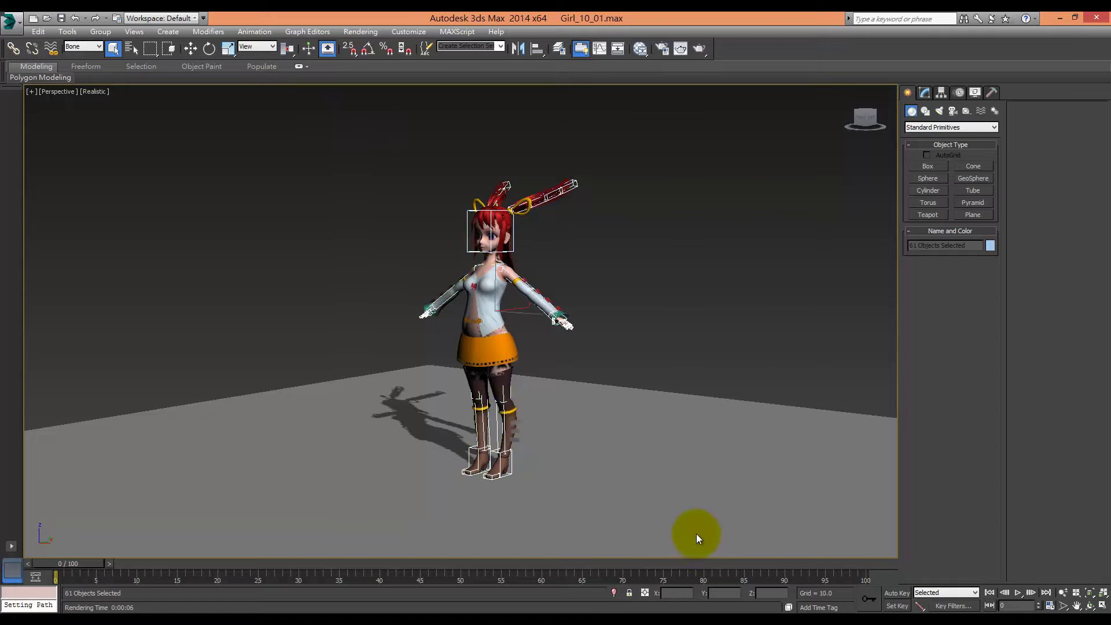
pyautogui.rightClick(487, 249)
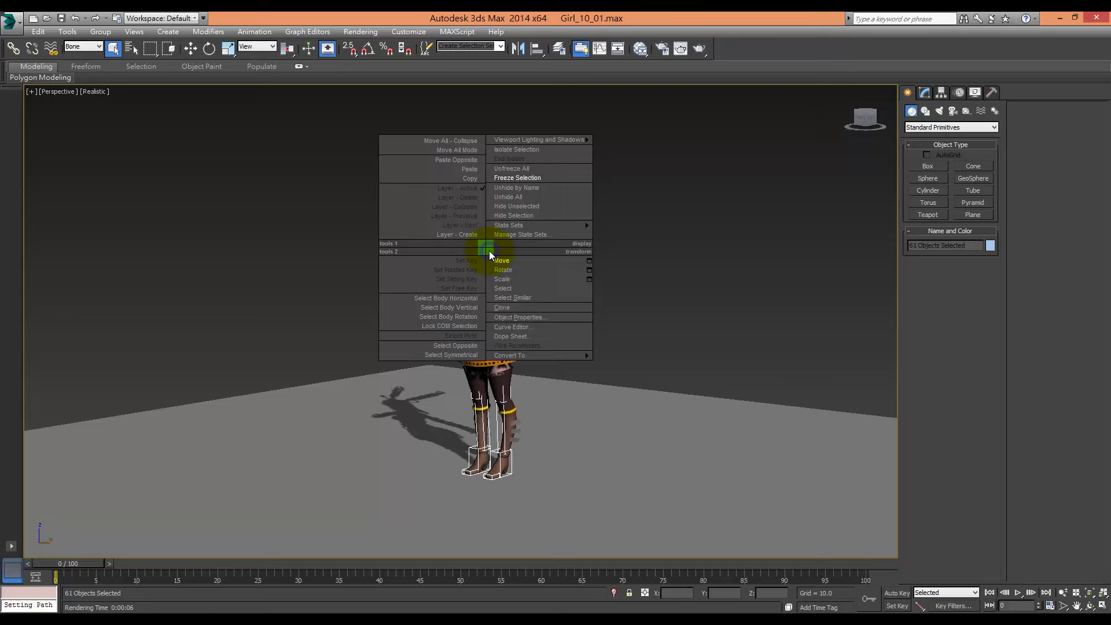
pyautogui.click(568, 318)
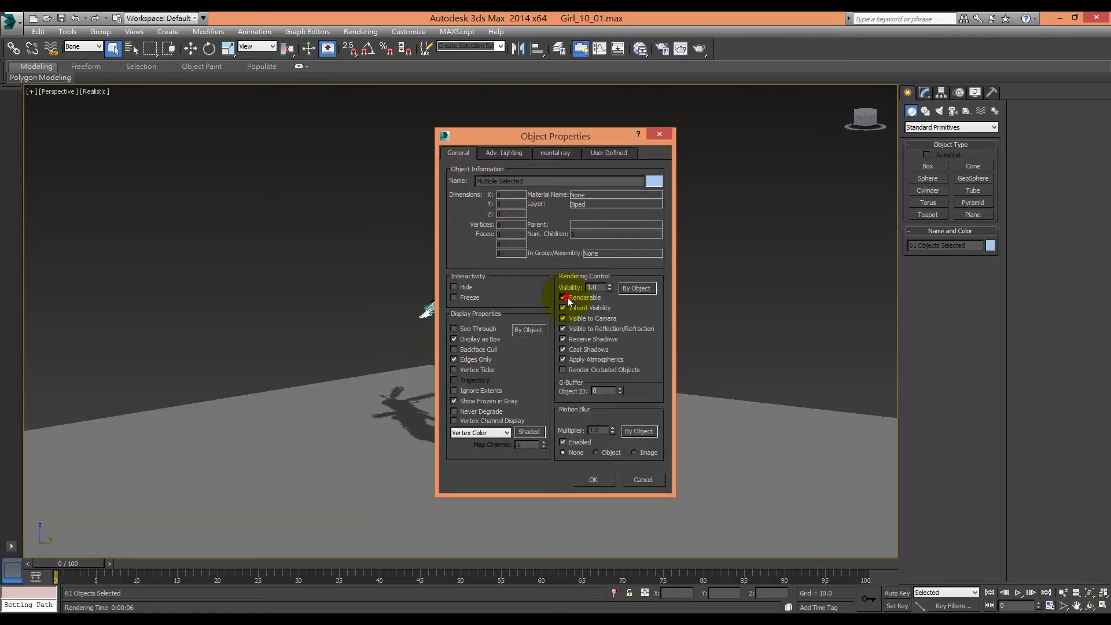
pyautogui.click(564, 298)
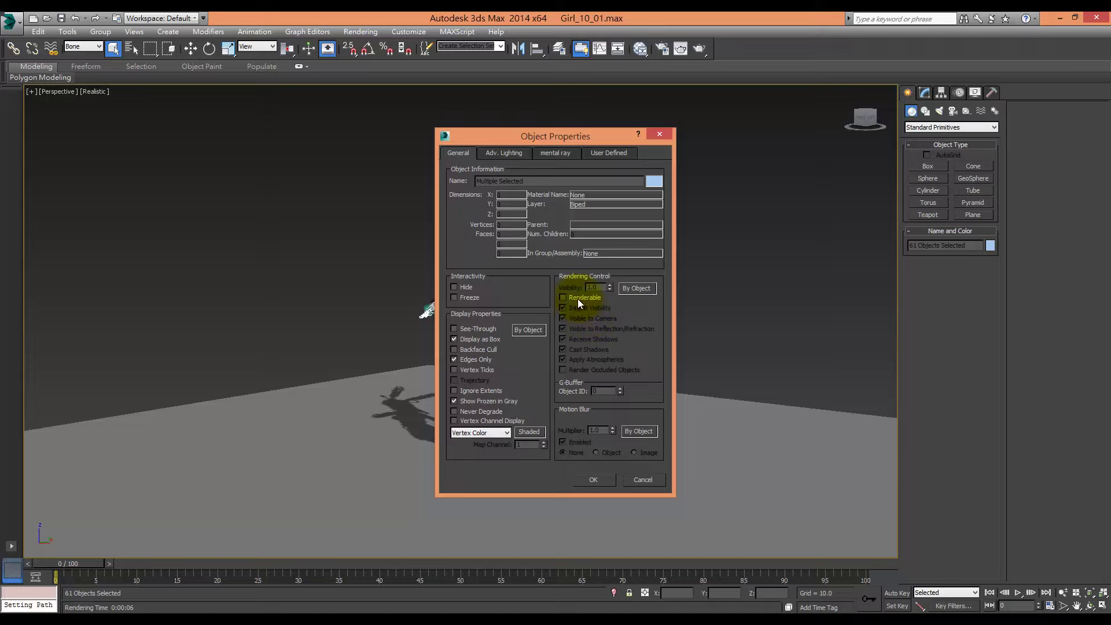
pyautogui.click(596, 480)
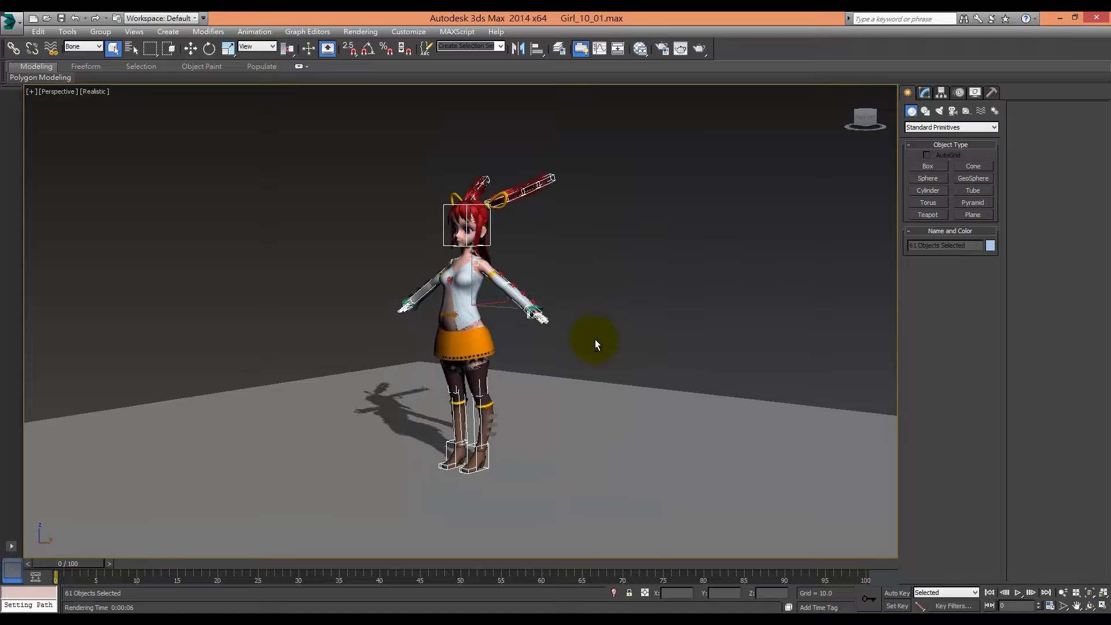
# Set the output size to 800x600 and render a test image of the girl
pyautogui.click(662, 49)
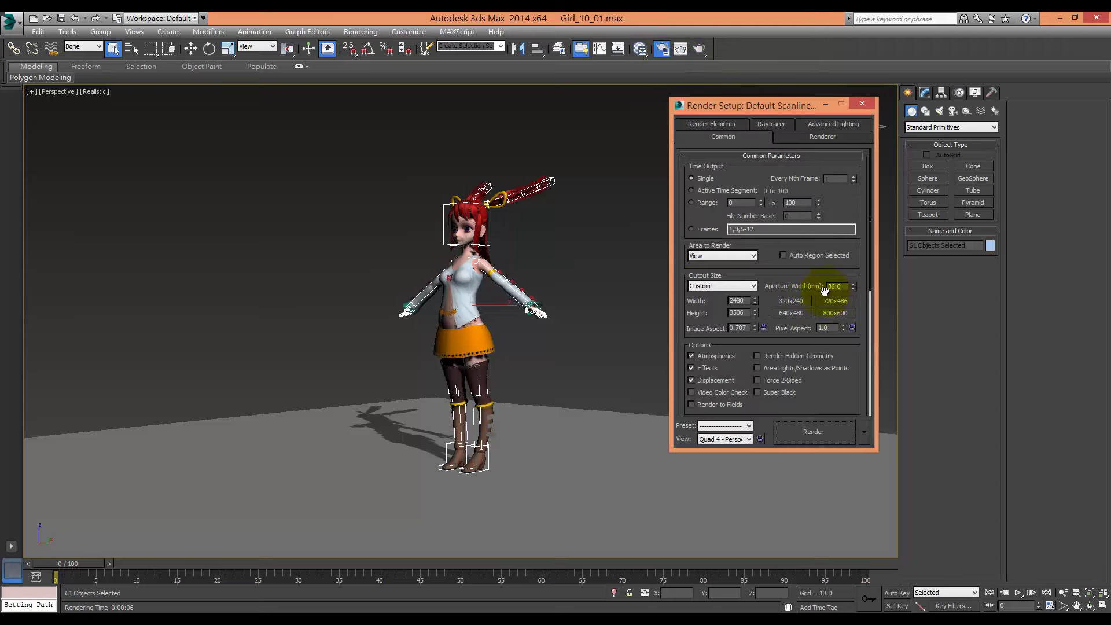
pyautogui.click(829, 312)
pyautogui.click(813, 436)
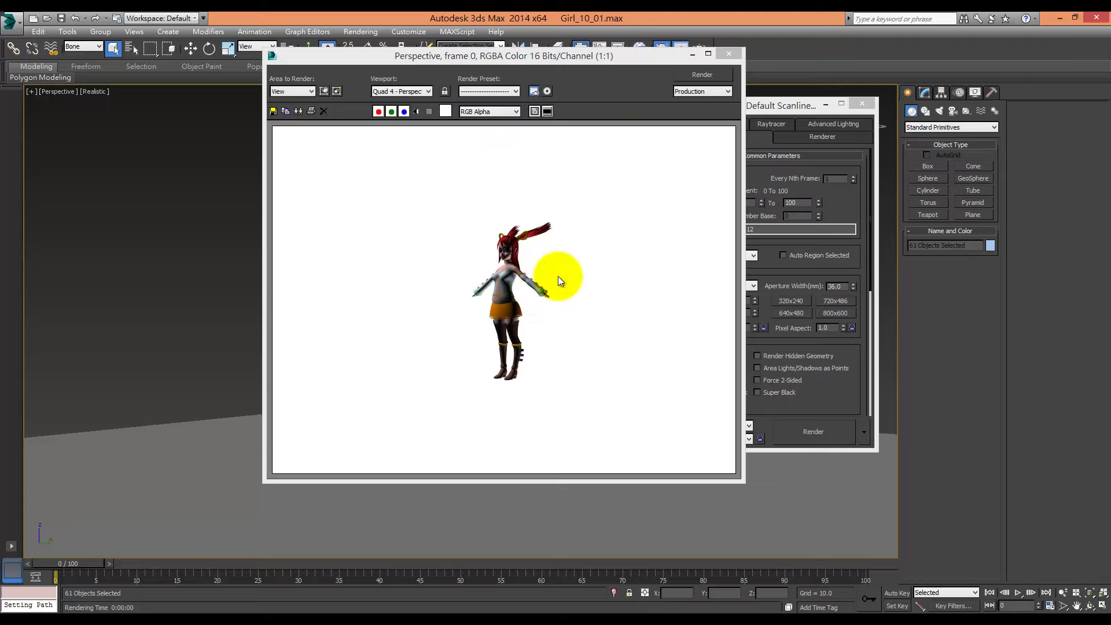
pyautogui.click(732, 54)
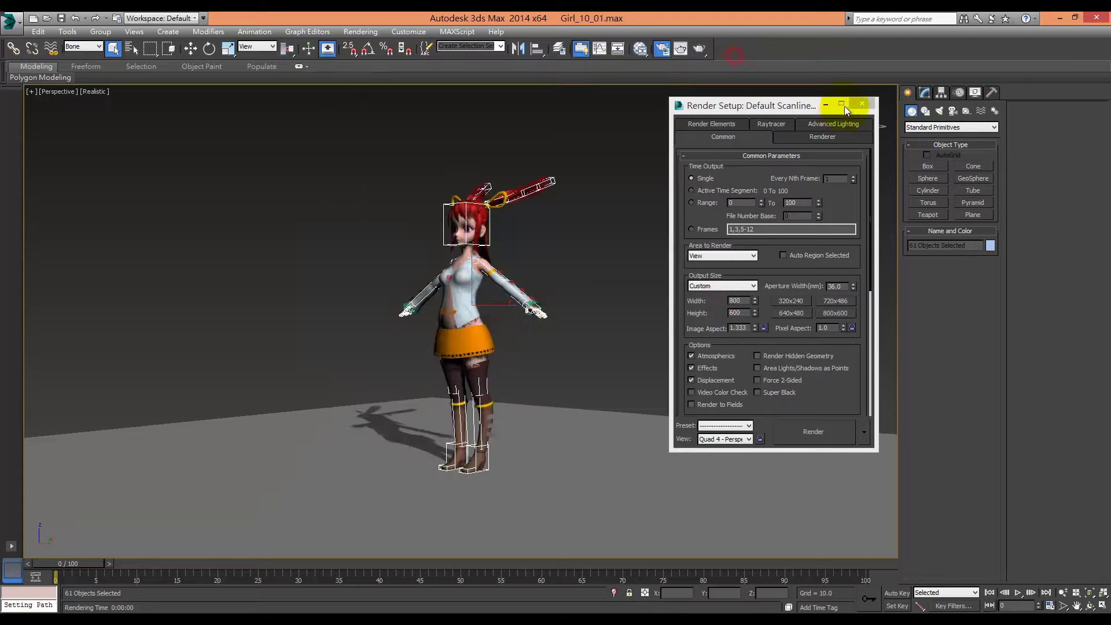
# Rotate the Bip001 L Forearm bone by about -85°
pyautogui.click(525, 303)
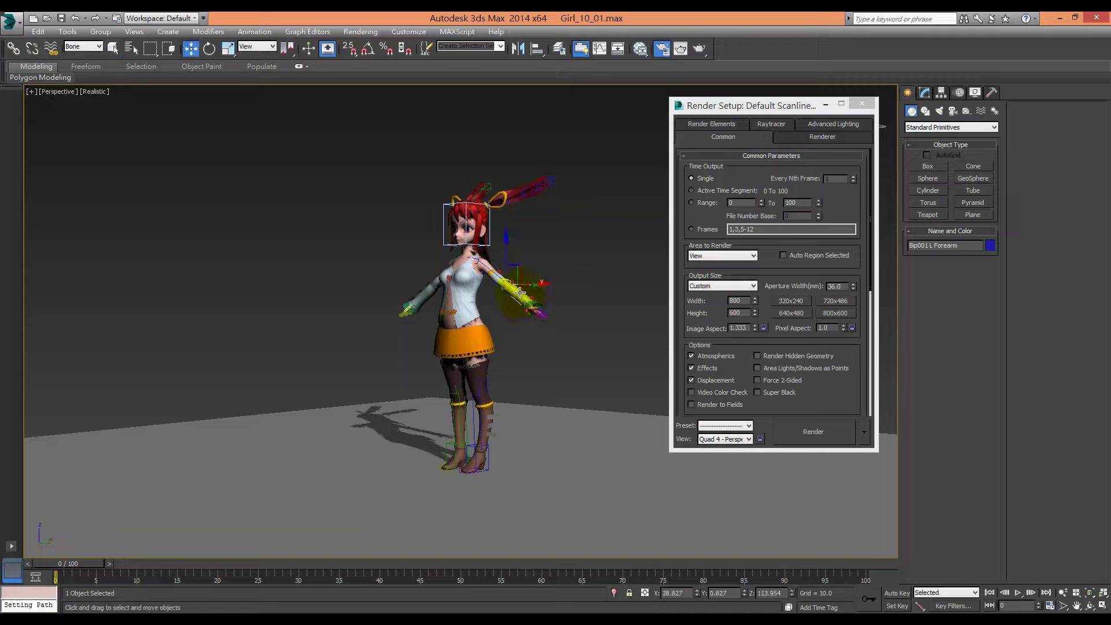
pyautogui.press('e')
pyautogui.moveTo(520, 298)
pyautogui.mouseDown()
pyautogui.moveTo(420, 271)
pyautogui.moveTo(453, 329)
pyautogui.mouseUp()
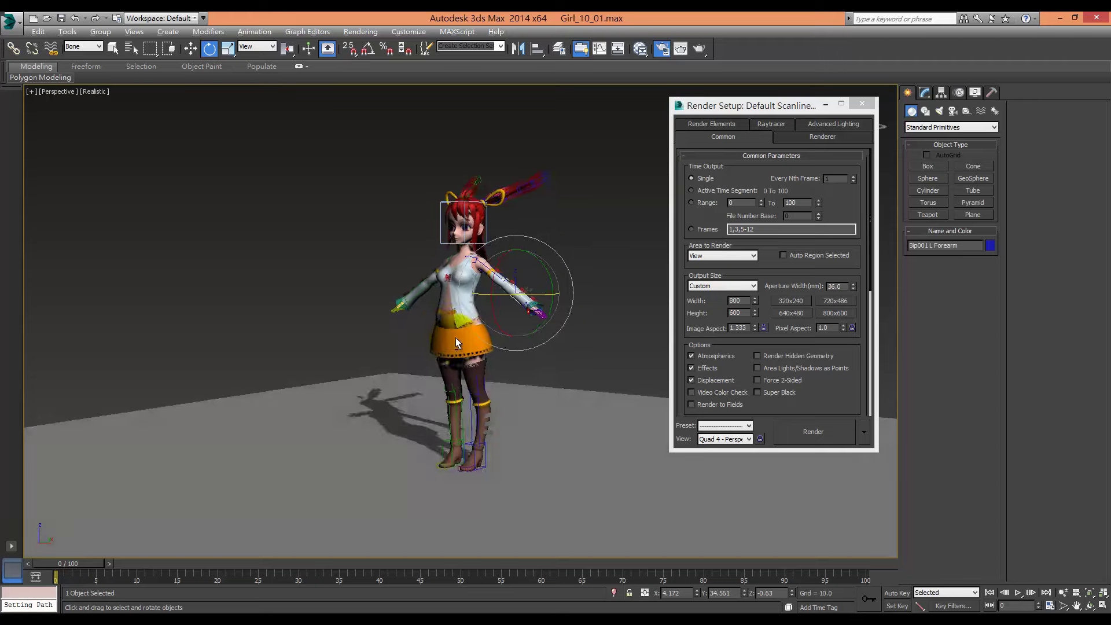
pyautogui.keyDown('alt'); pyautogui.moveTo(456, 338); pyautogui.dragTo(394, 324, button='middle'); pyautogui.keyUp('alt')
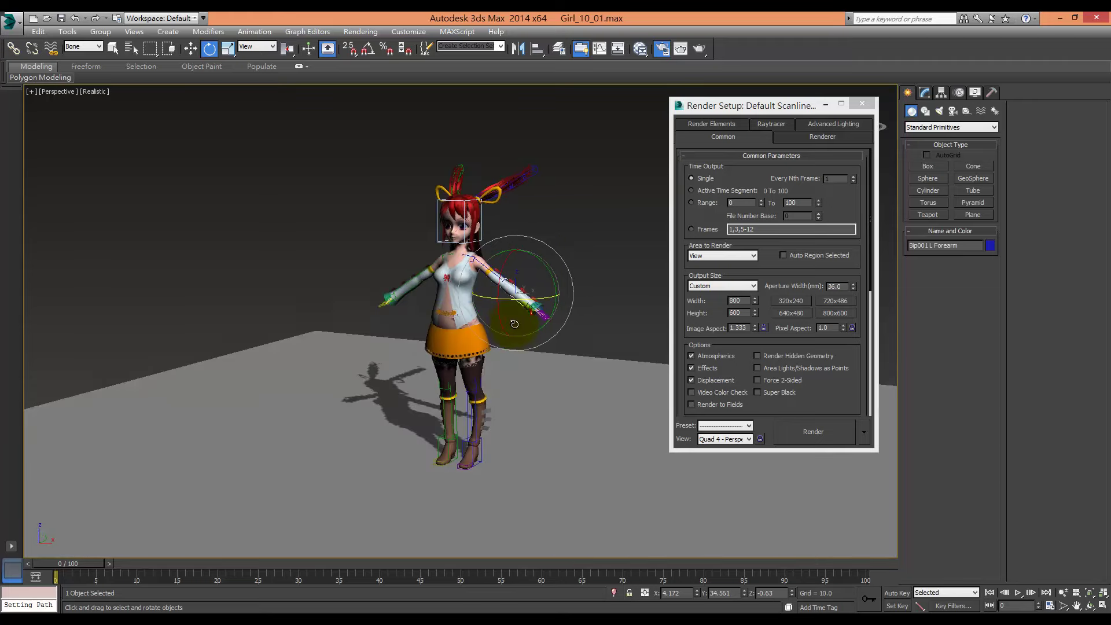
pyautogui.click(826, 105)
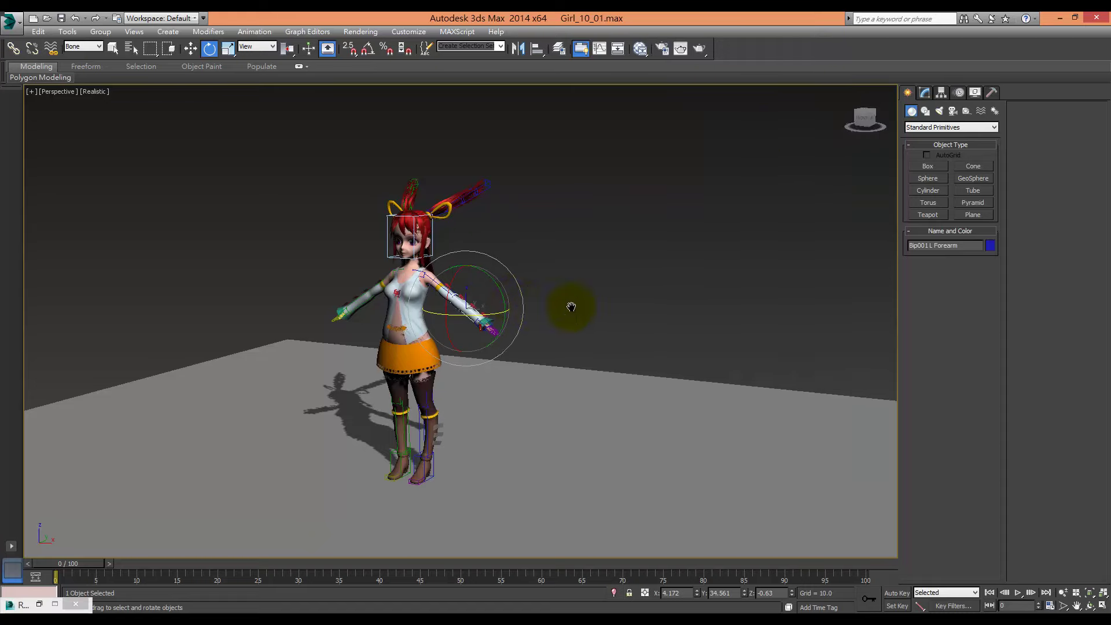
# Show the Create panel's Systems list, including Sunlight and Daylight
pyautogui.moveTo(570, 305)
pyautogui.keyDown('alt'); pyautogui.mouseDown(button='middle')
pyautogui.moveTo(614, 298)
pyautogui.moveTo(585, 293)
pyautogui.mouseUp(button='middle'); pyautogui.keyUp('alt')
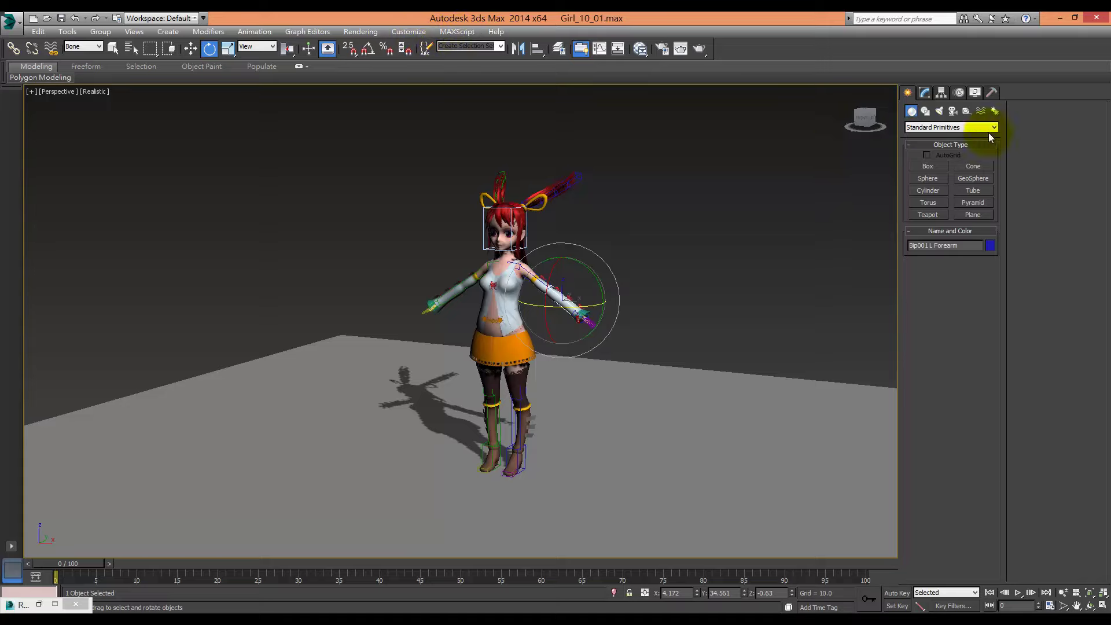
pyautogui.click(996, 112)
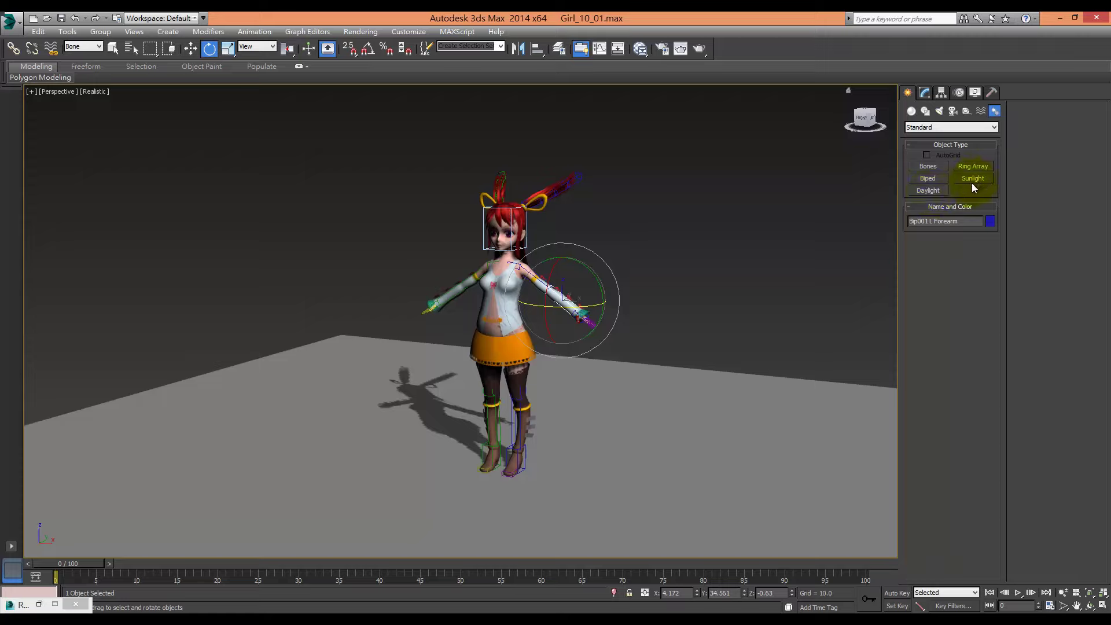
# Place Daylight001's compass rose on the floor beside the girl and set its orbital scale
pyautogui.click(928, 190)
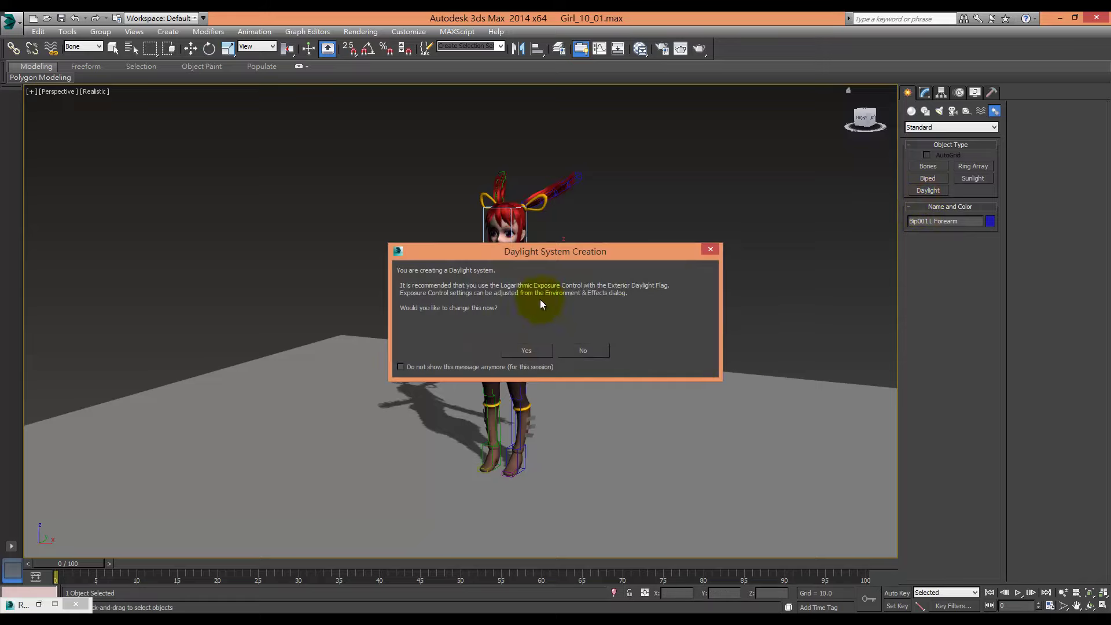
pyautogui.click(529, 351)
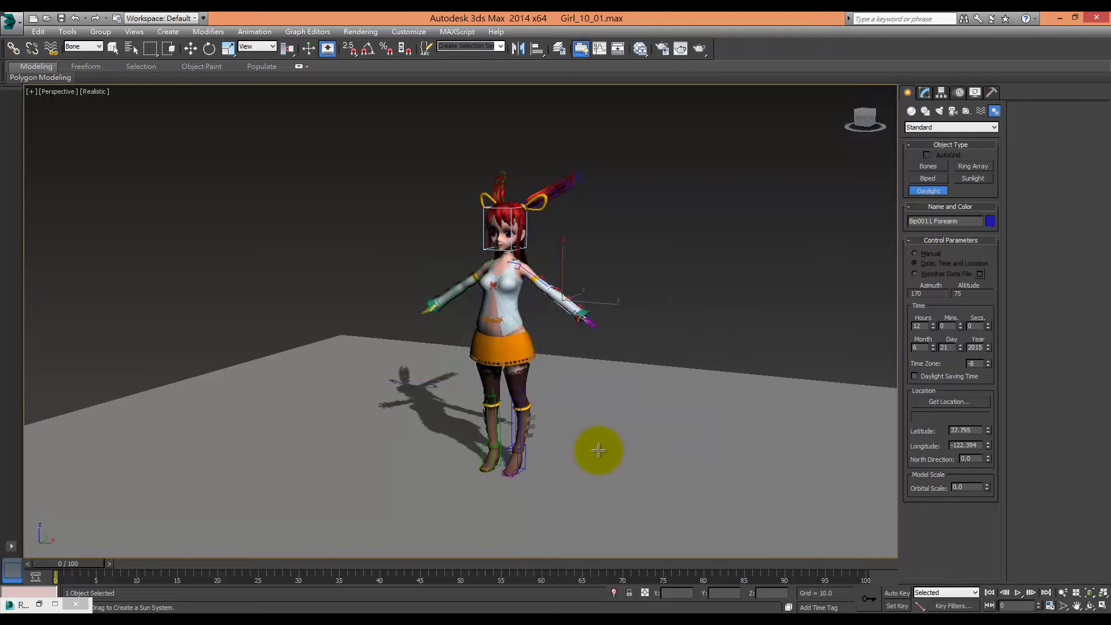
pyautogui.moveTo(598, 450); pyautogui.dragTo(639, 468)
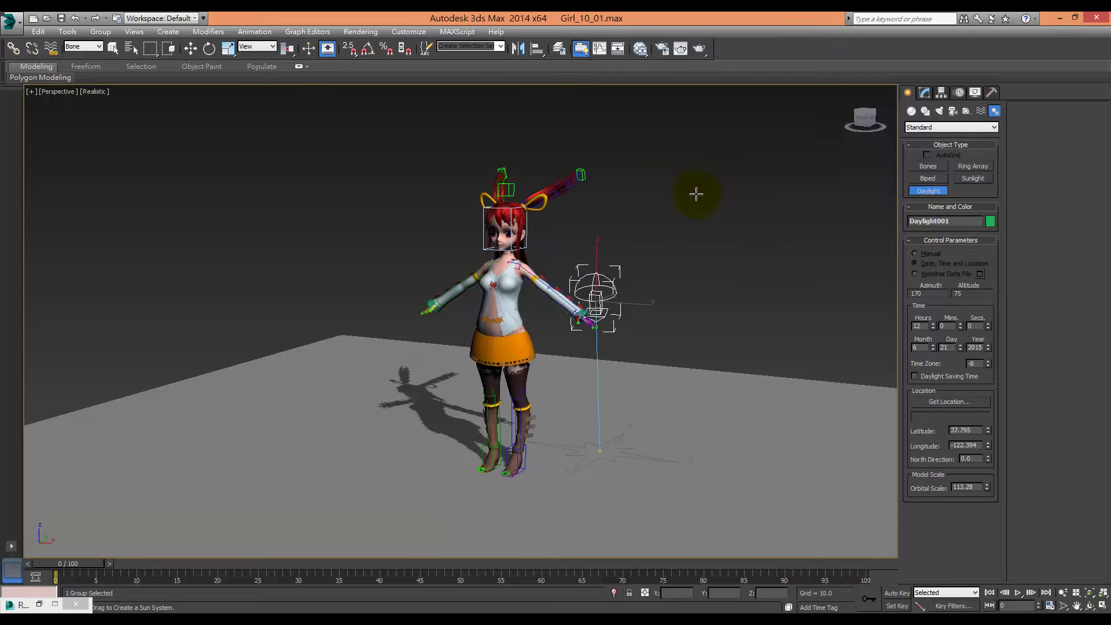
pyautogui.click(696, 194)
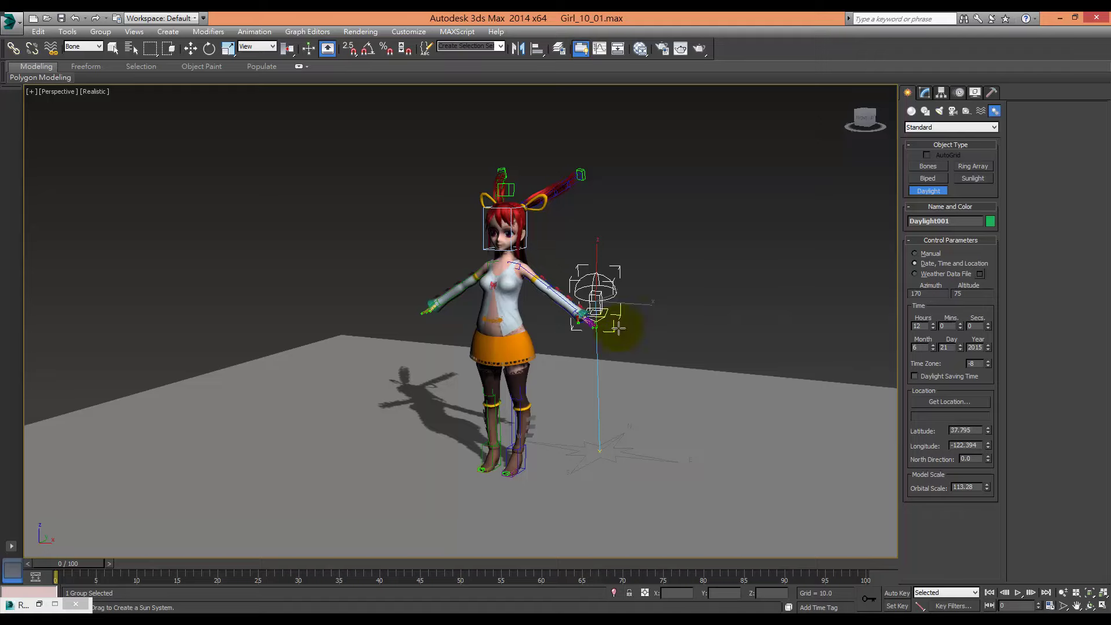
pyautogui.moveTo(683, 342)
pyautogui.keyDown('alt'); pyautogui.mouseDown(button='middle')
pyautogui.moveTo(654, 340)
pyautogui.moveTo(727, 329)
pyautogui.moveTo(703, 331)
pyautogui.mouseUp(button='middle'); pyautogui.keyUp('alt')
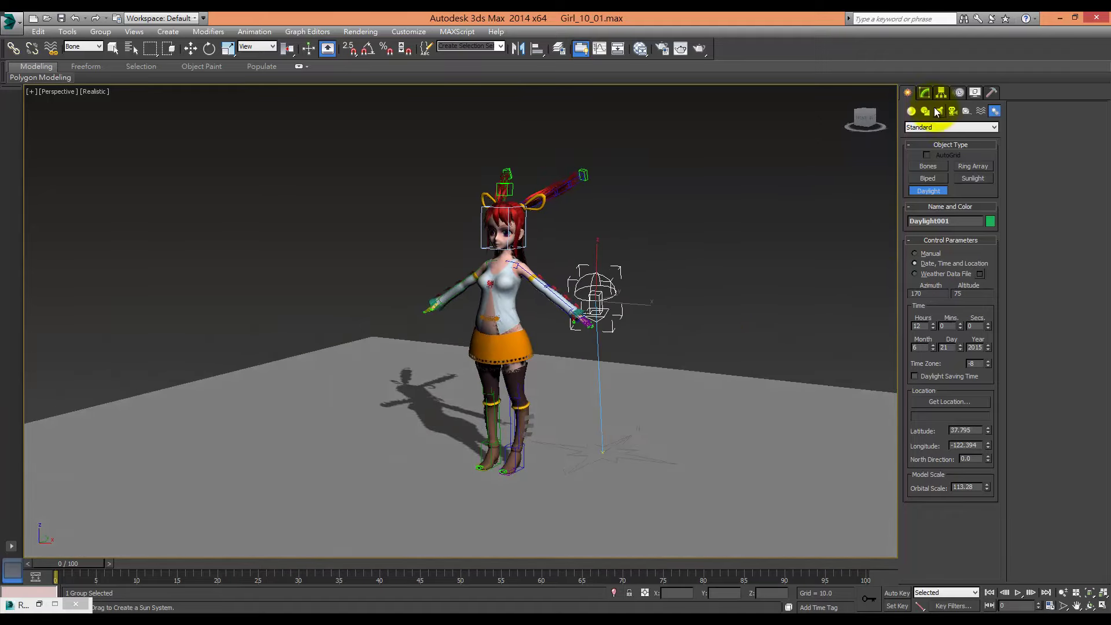
# Set Daylight001's sunlight to mr Sun and skylight to mr Sky, accepting mr Physical Sky
pyautogui.click(924, 93)
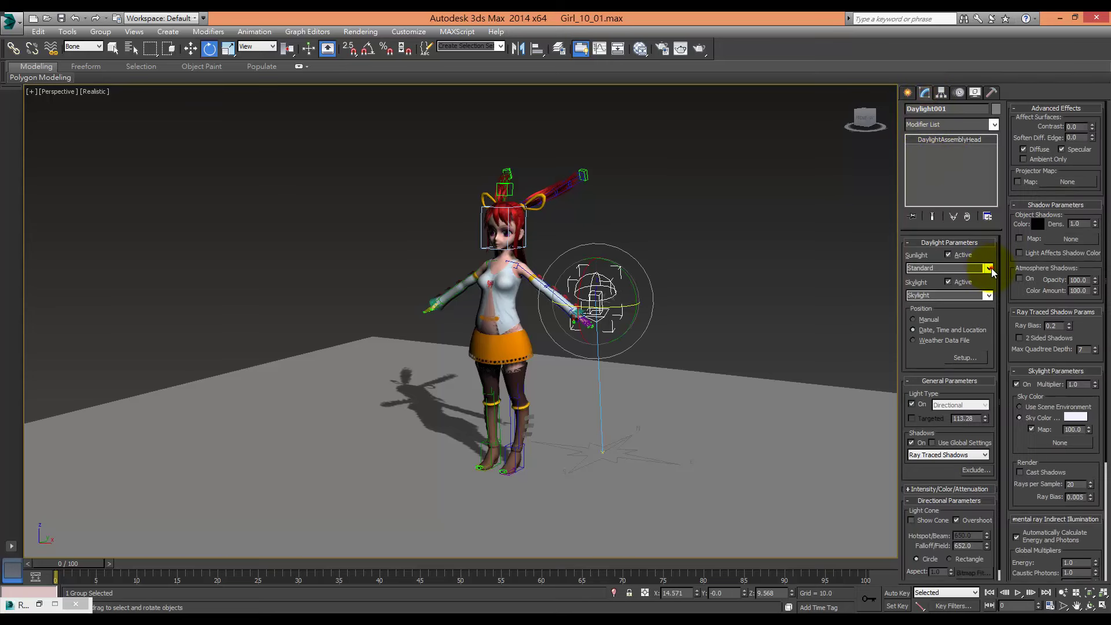
pyautogui.click(988, 268)
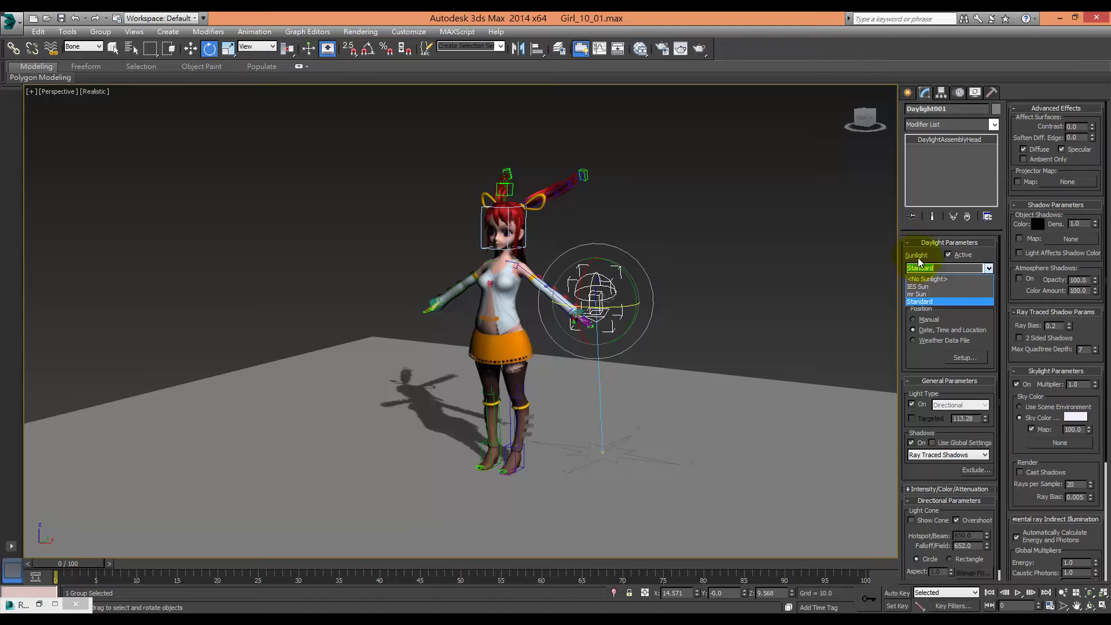
pyautogui.click(920, 295)
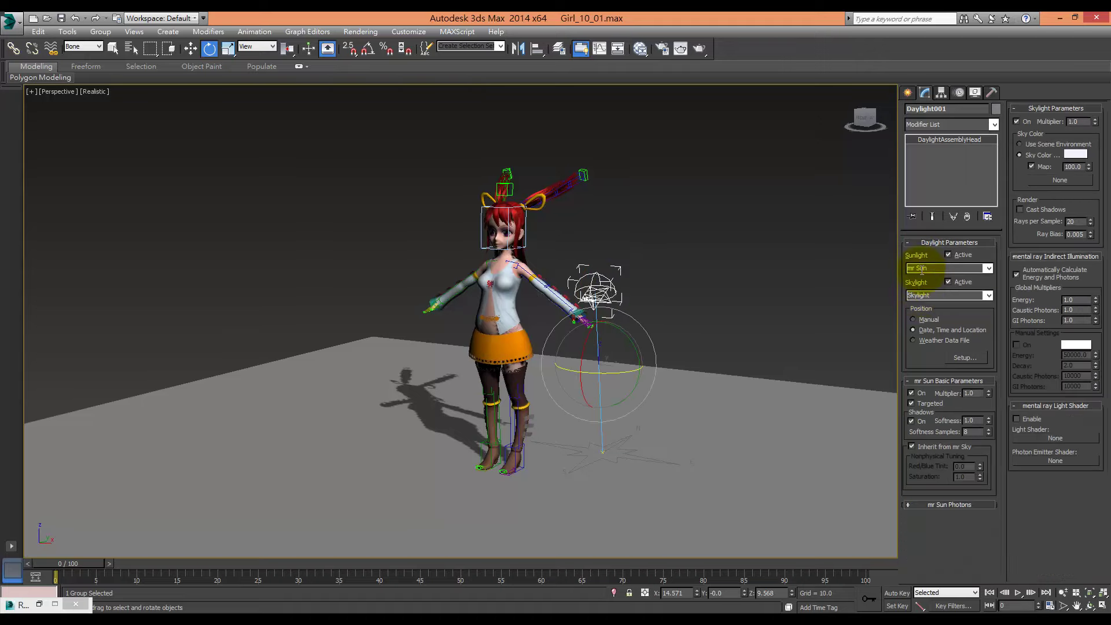
pyautogui.click(988, 295)
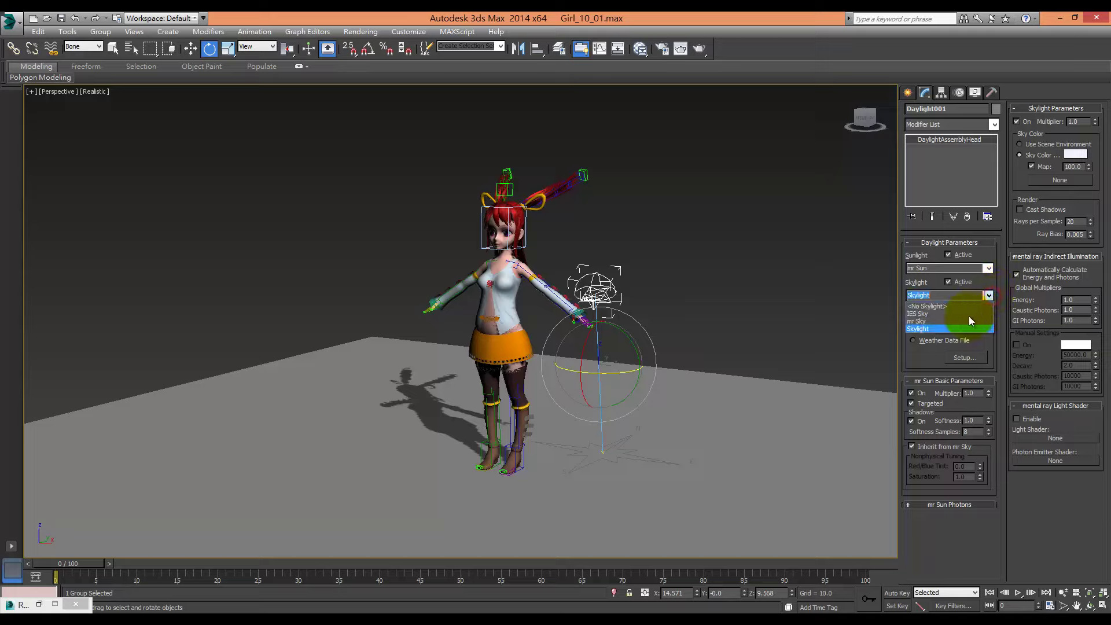
pyautogui.click(949, 321)
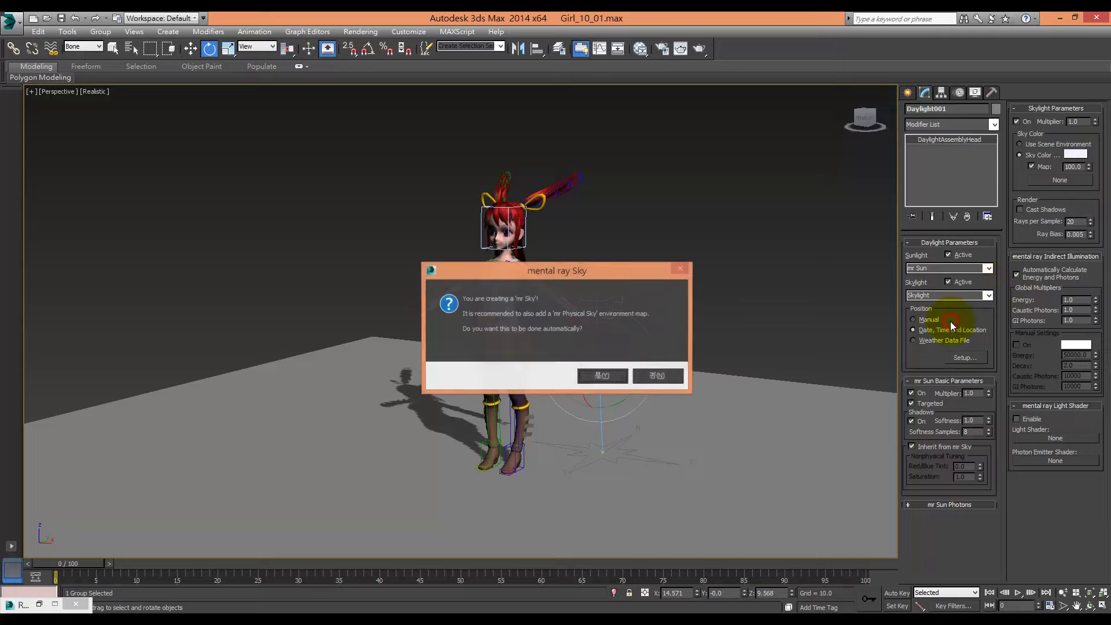
pyautogui.click(603, 377)
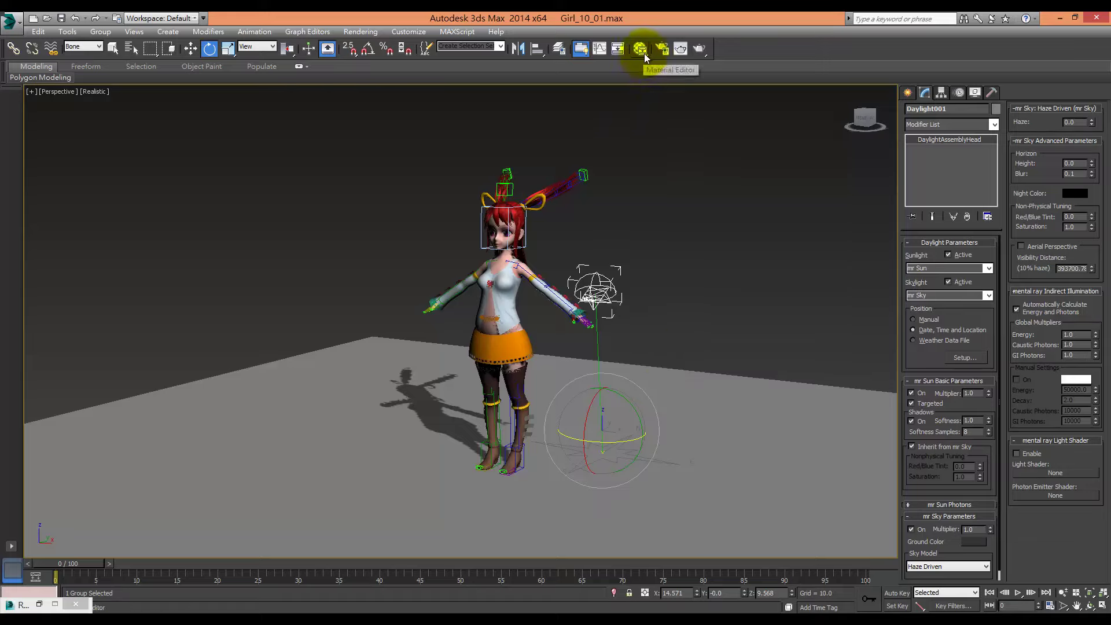
# In Render Setup's Assign Renderer, choose NVIDIA mental ray for Production
pyautogui.click(664, 52)
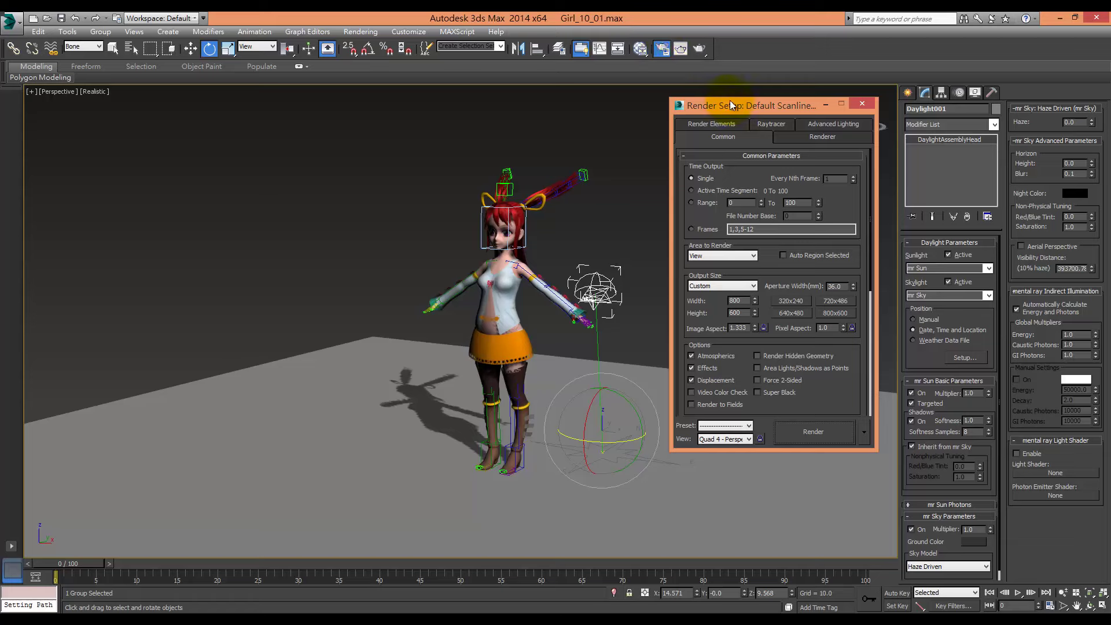
pyautogui.moveTo(730, 102); pyautogui.dragTo(733, 106)
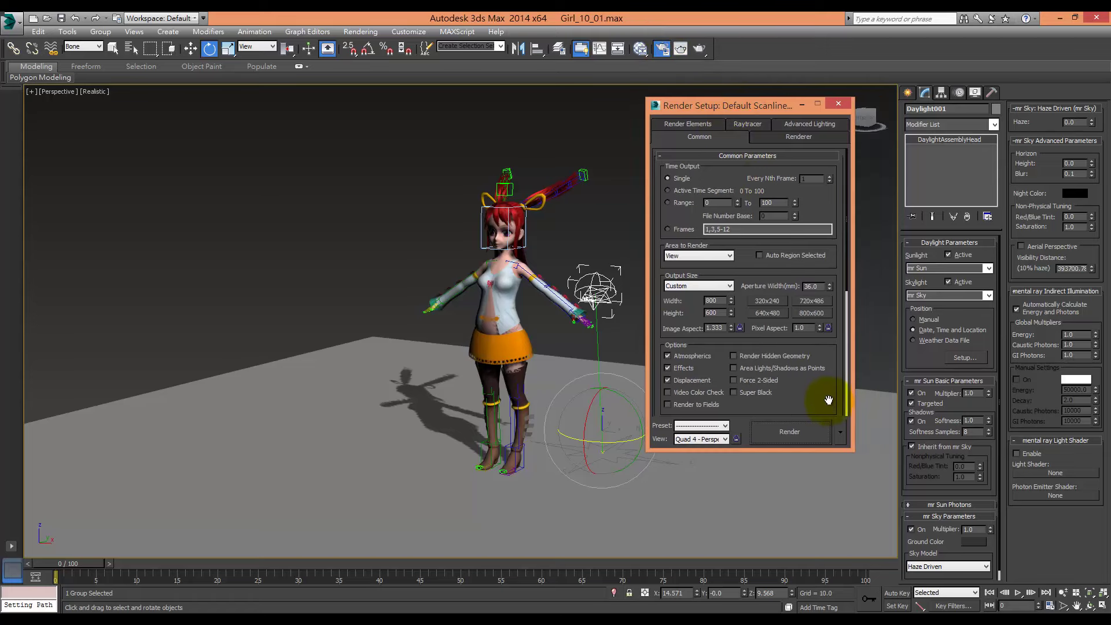
pyautogui.moveTo(828, 400); pyautogui.dragTo(838, 310)
pyautogui.click(775, 408)
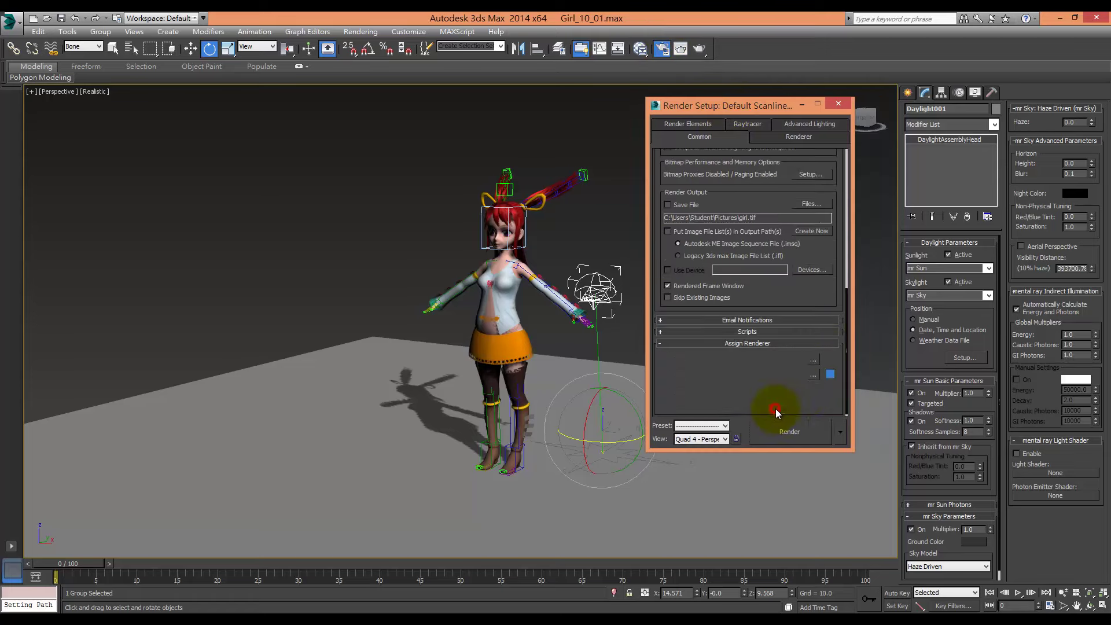
pyautogui.click(813, 362)
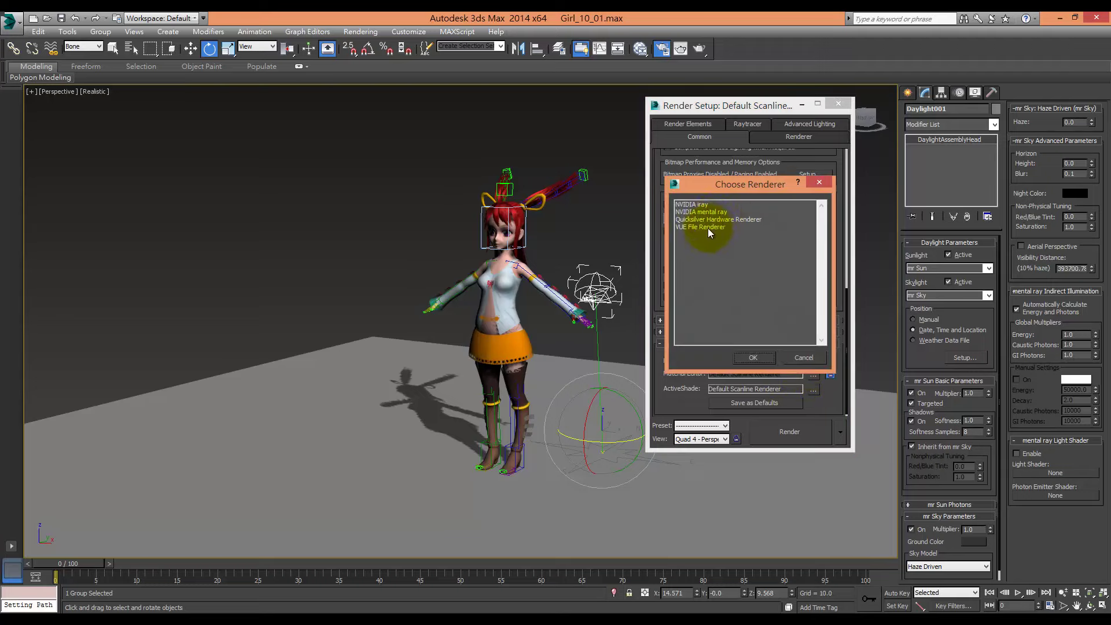
pyautogui.click(694, 212)
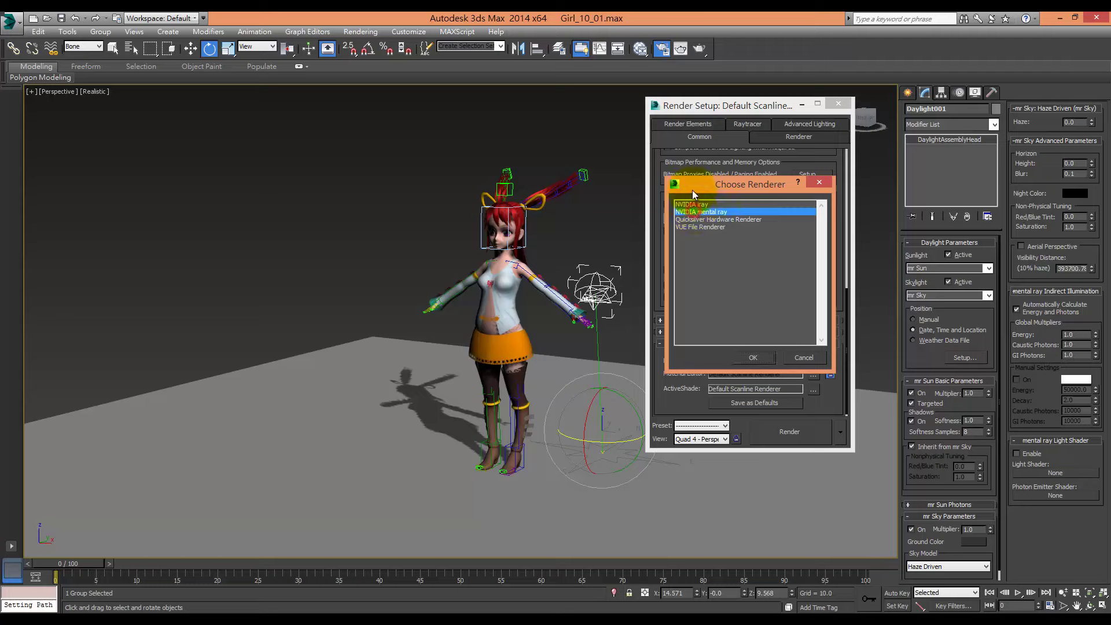
pyautogui.click(753, 358)
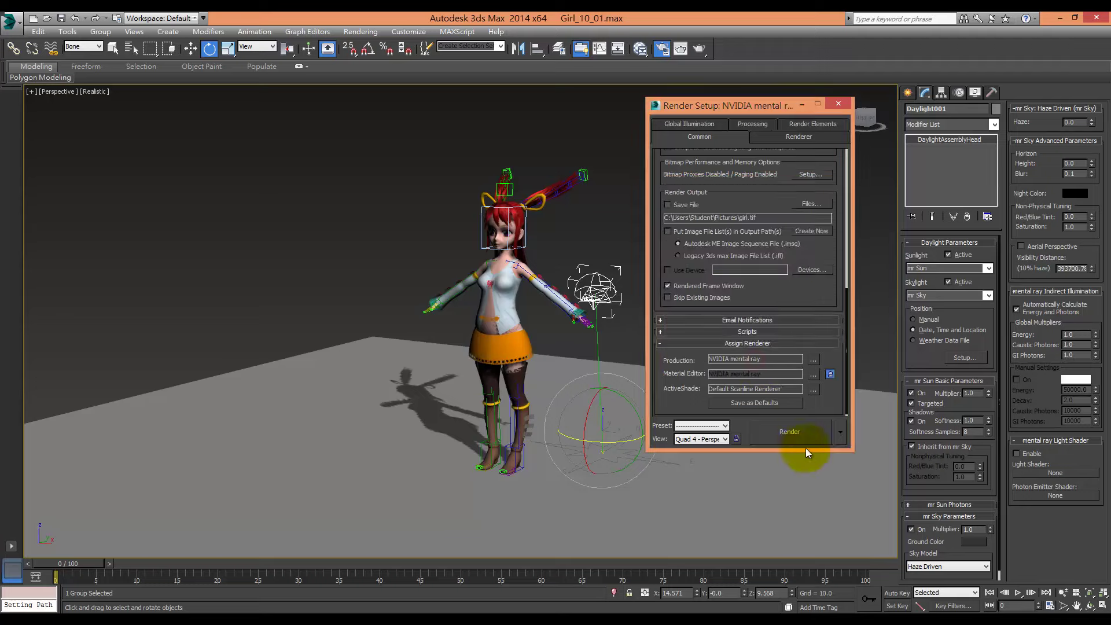
pyautogui.scroll(2, 559, 376)
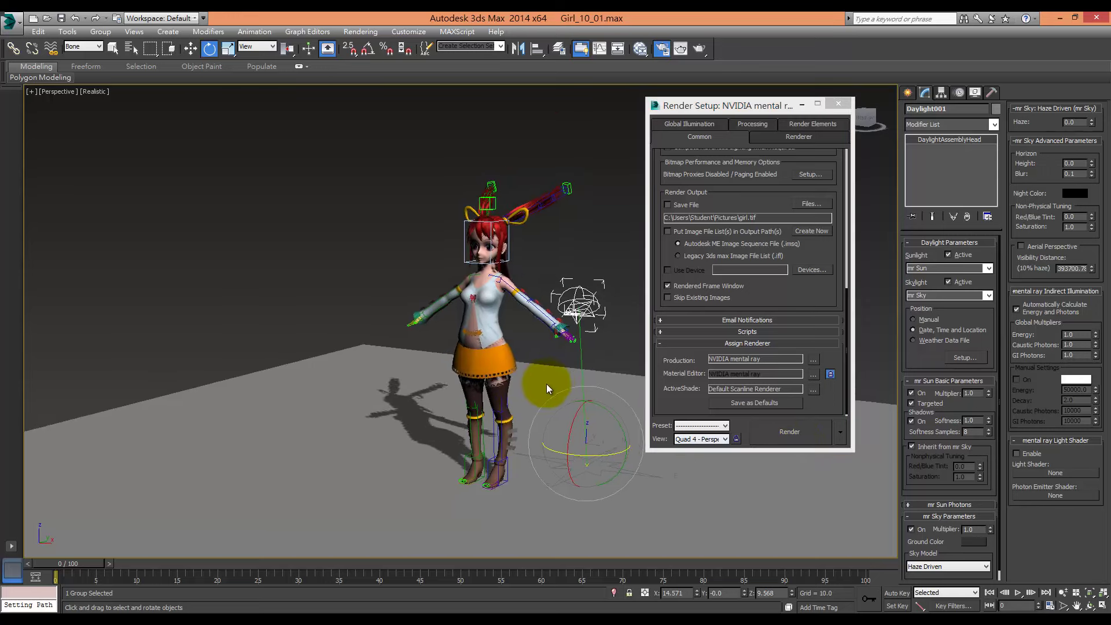
pyautogui.scroll(2, 545, 384)
pyautogui.moveTo(536, 364); pyautogui.dragTo(527, 376, button='middle')
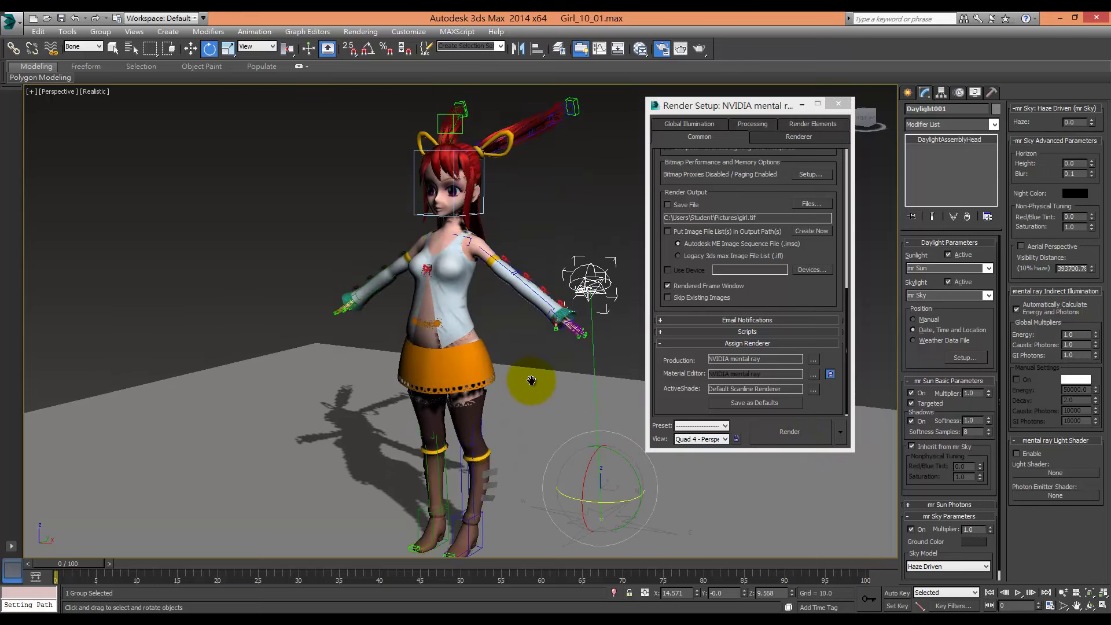
pyautogui.click(812, 431)
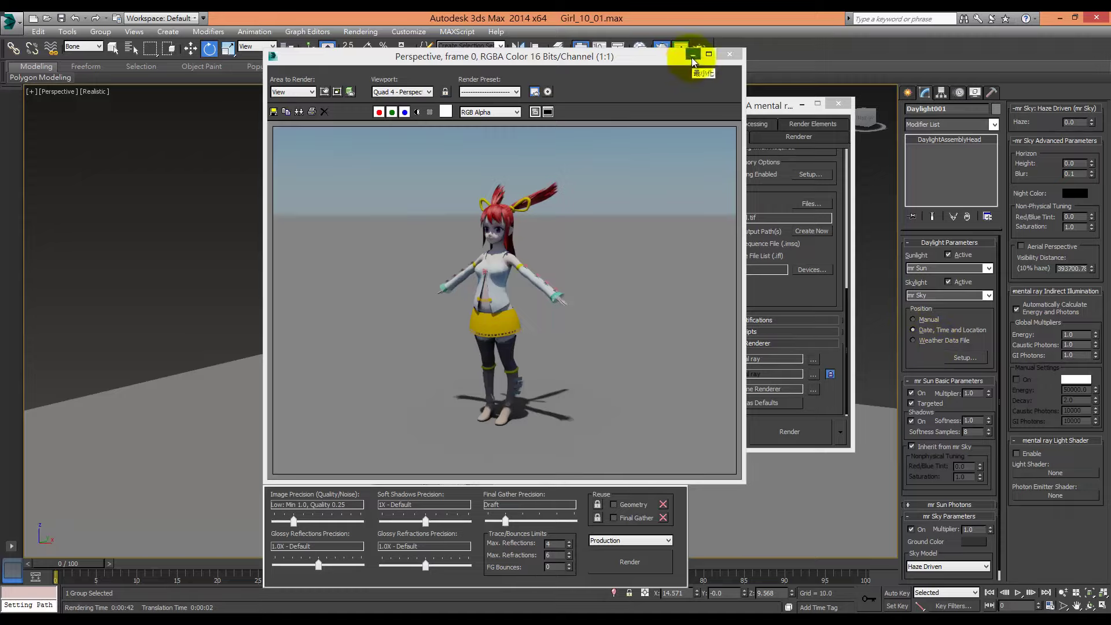
pyautogui.click(723, 56)
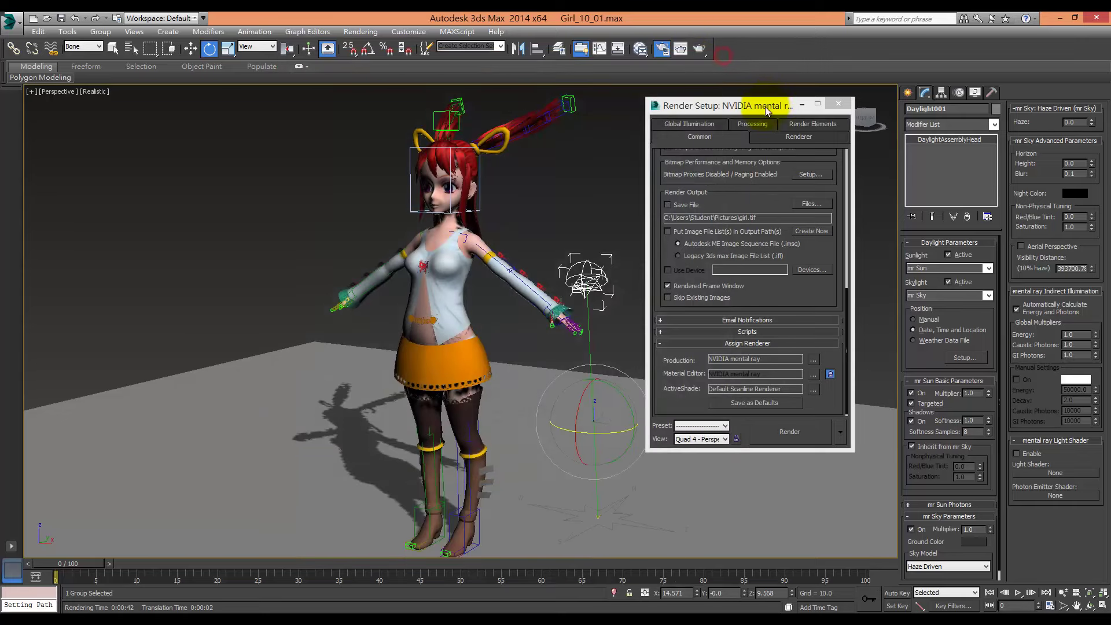
# Set the Selection Filter to All and select the Daylight001 sun system
pyautogui.scroll(-5, 585, 353)
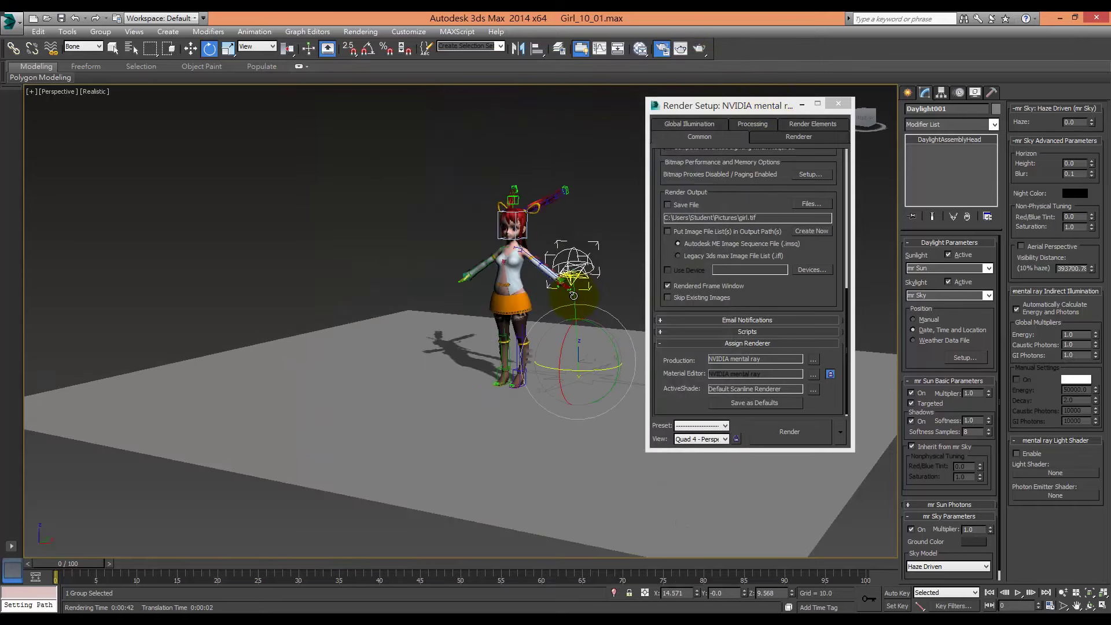
pyautogui.scroll(5, 586, 354)
pyautogui.moveTo(575, 409)
pyautogui.keyDown('alt'); pyautogui.mouseDown(button='middle')
pyautogui.moveTo(576, 443)
pyautogui.moveTo(515, 484)
pyautogui.mouseUp(button='middle'); pyautogui.keyUp('alt')
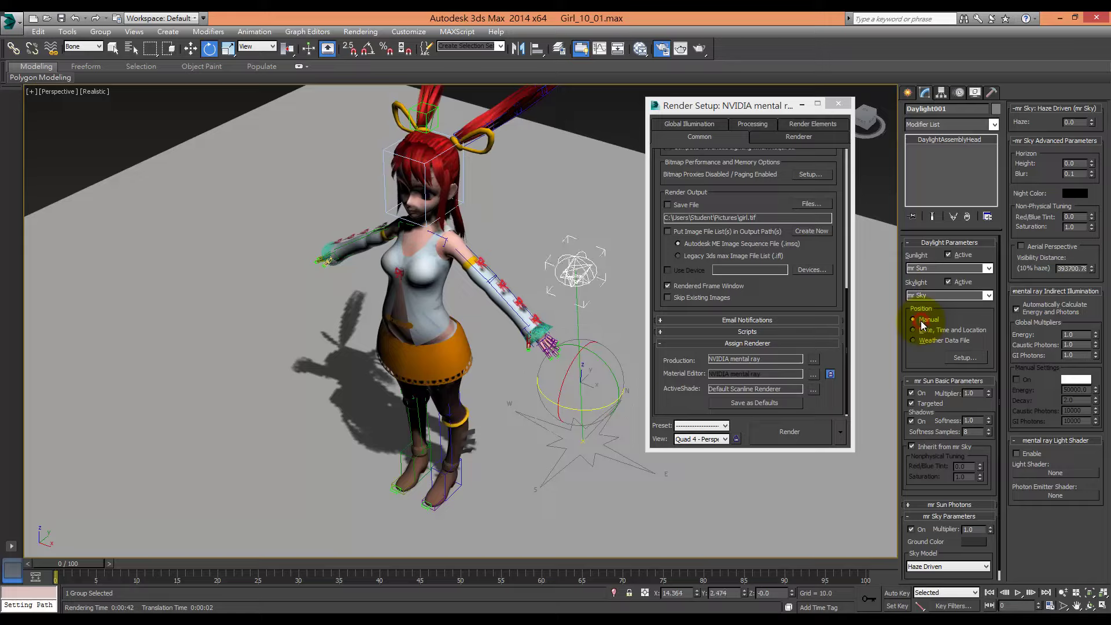
pyautogui.click(579, 277)
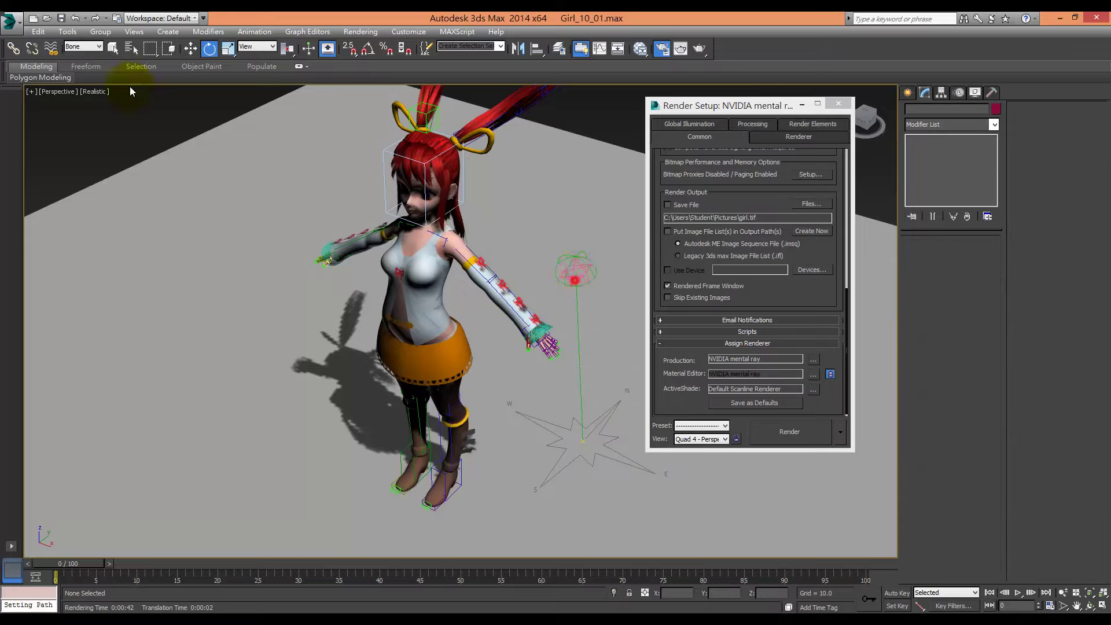
pyautogui.click(79, 46)
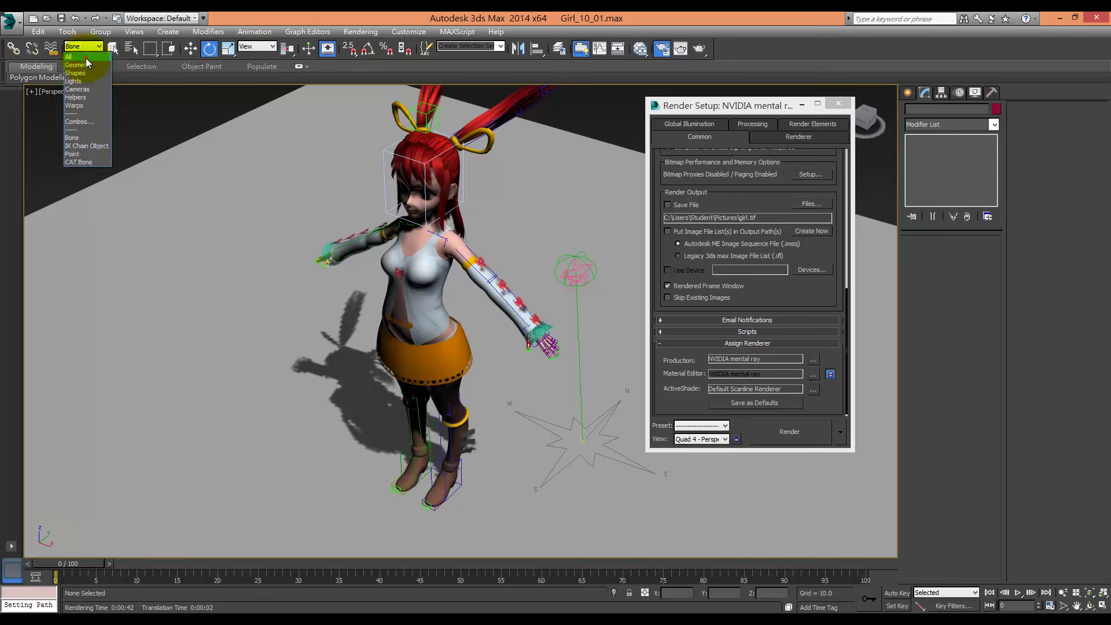
pyautogui.click(69, 57)
pyautogui.click(580, 282)
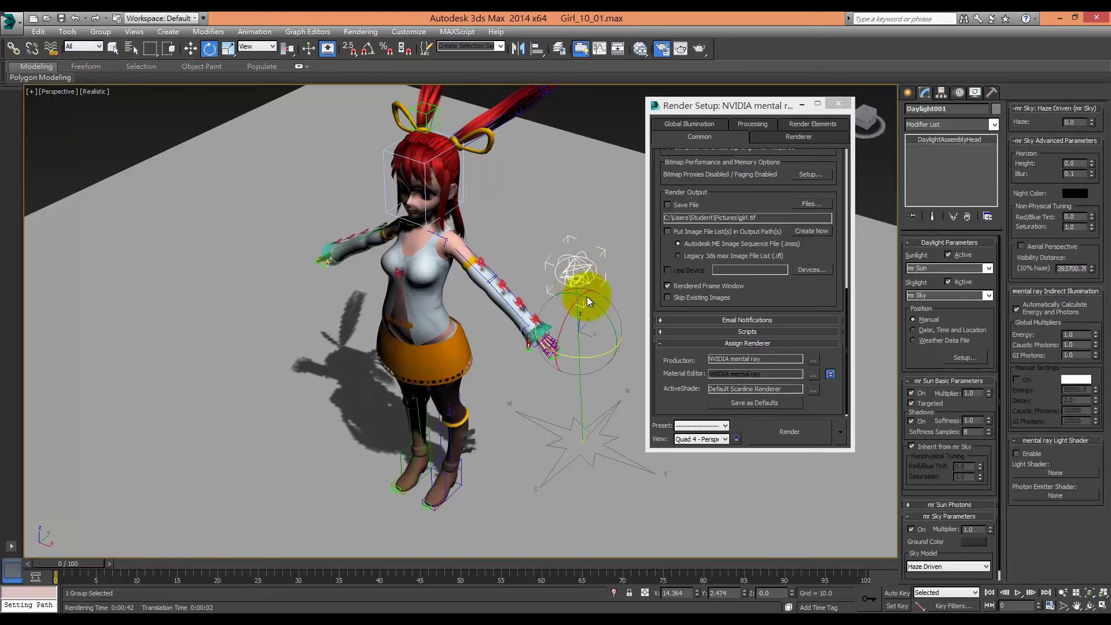
# Move the sun beside the girl, position it by Date, Time and Location, and close Render Setup
pyautogui.press('w')
pyautogui.moveTo(584, 347); pyautogui.dragTo(323, 346)
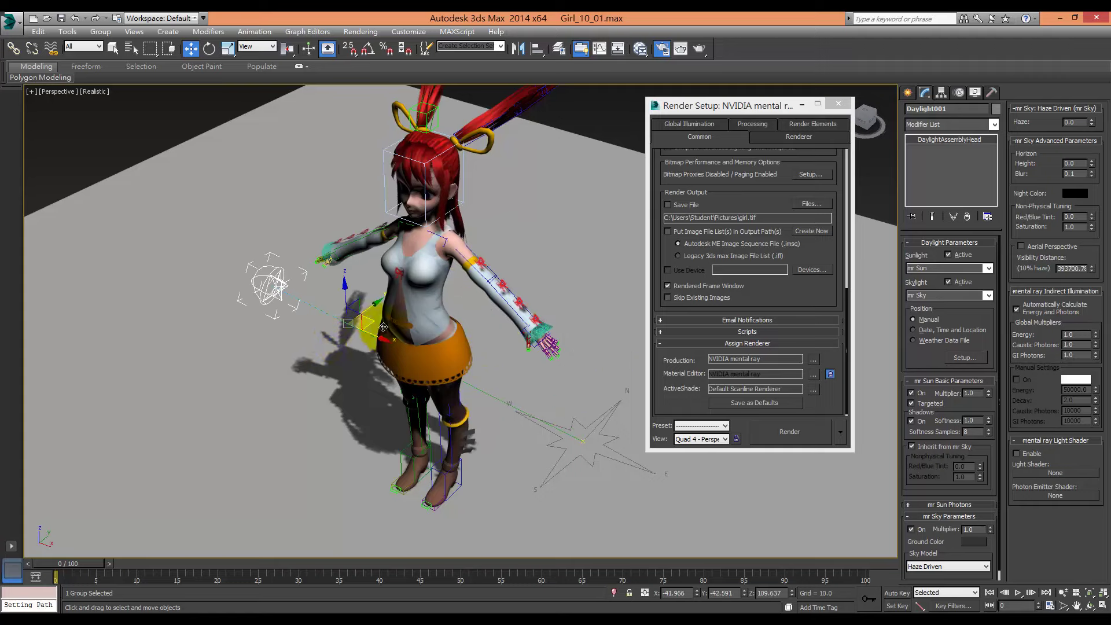
pyautogui.moveTo(323, 345); pyautogui.dragTo(691, 327)
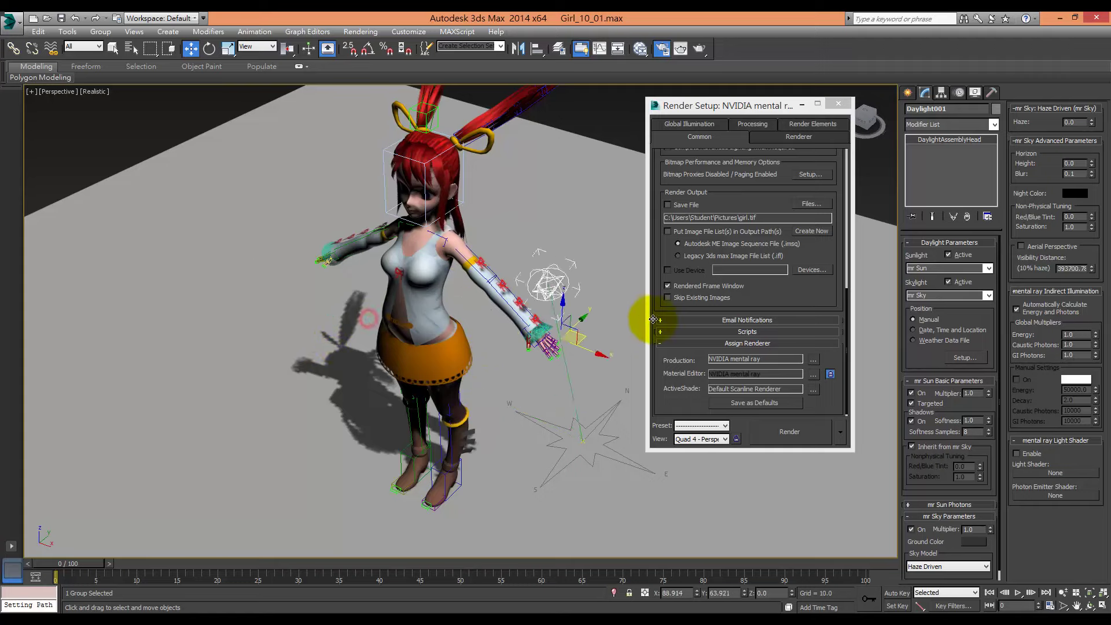
pyautogui.click(946, 332)
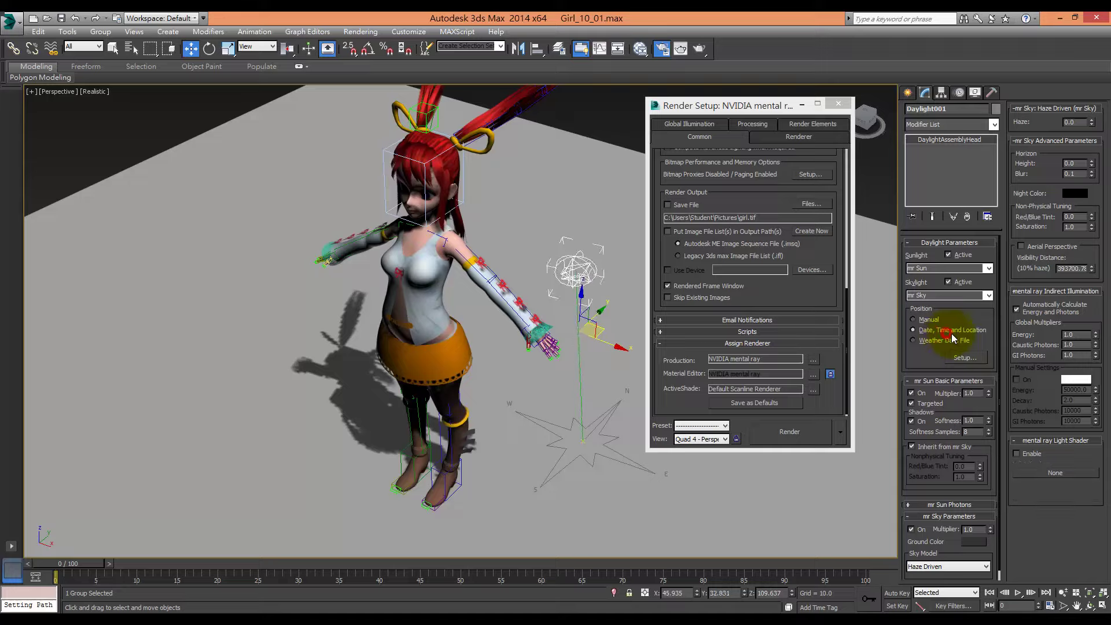
pyautogui.click(847, 109)
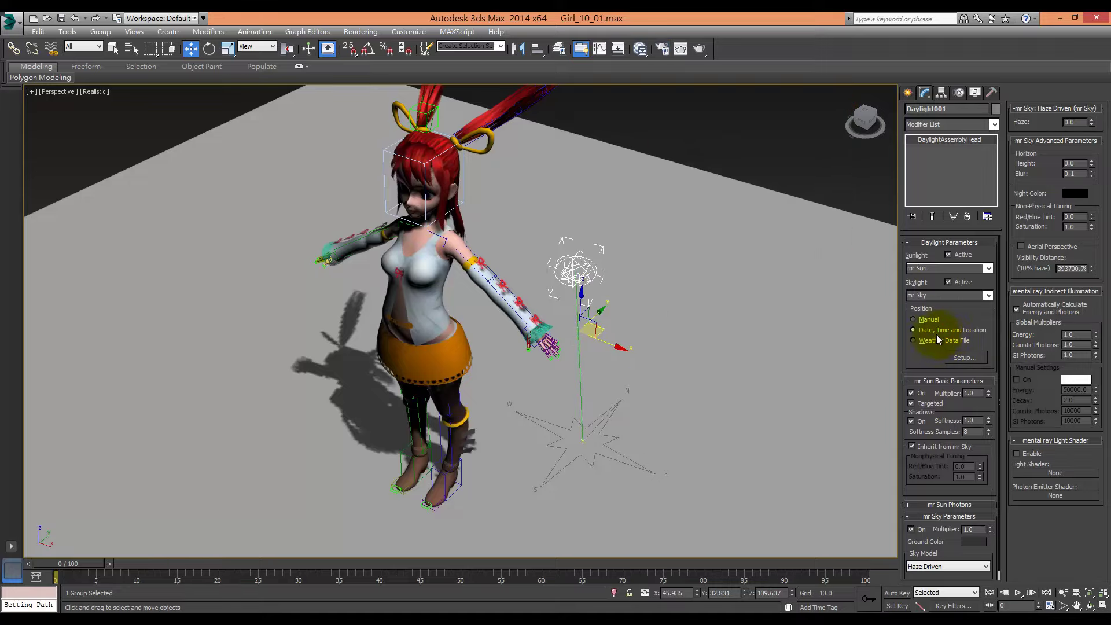
# Pick Tripoli, Libya (latitude 32.9, longitude 13.183) on the Africa map as the sun's location
pyautogui.click(970, 359)
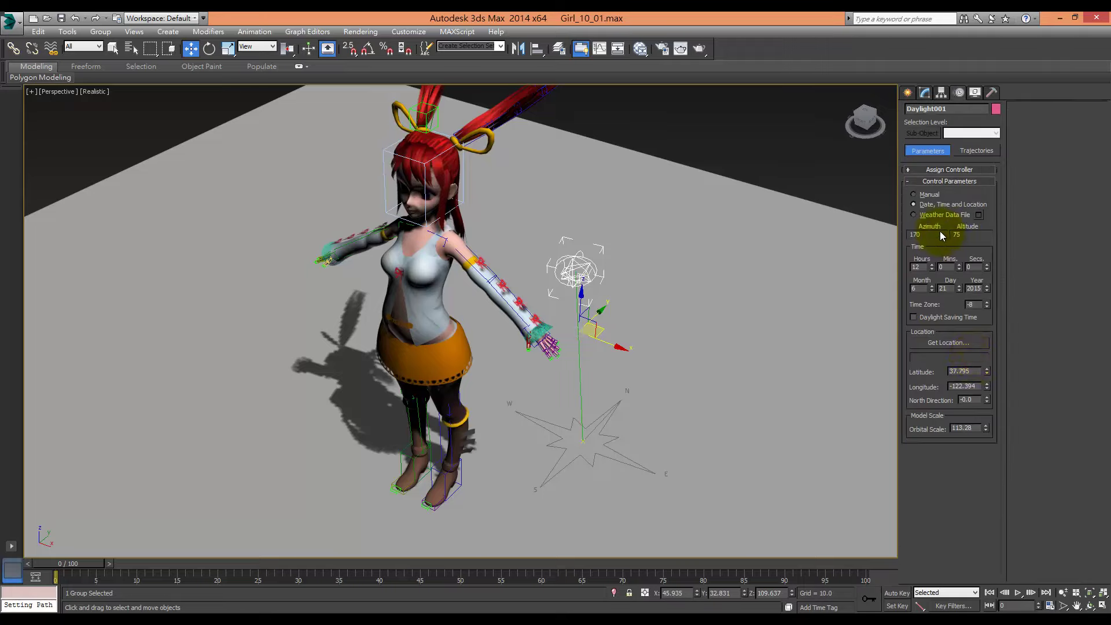
pyautogui.click(949, 343)
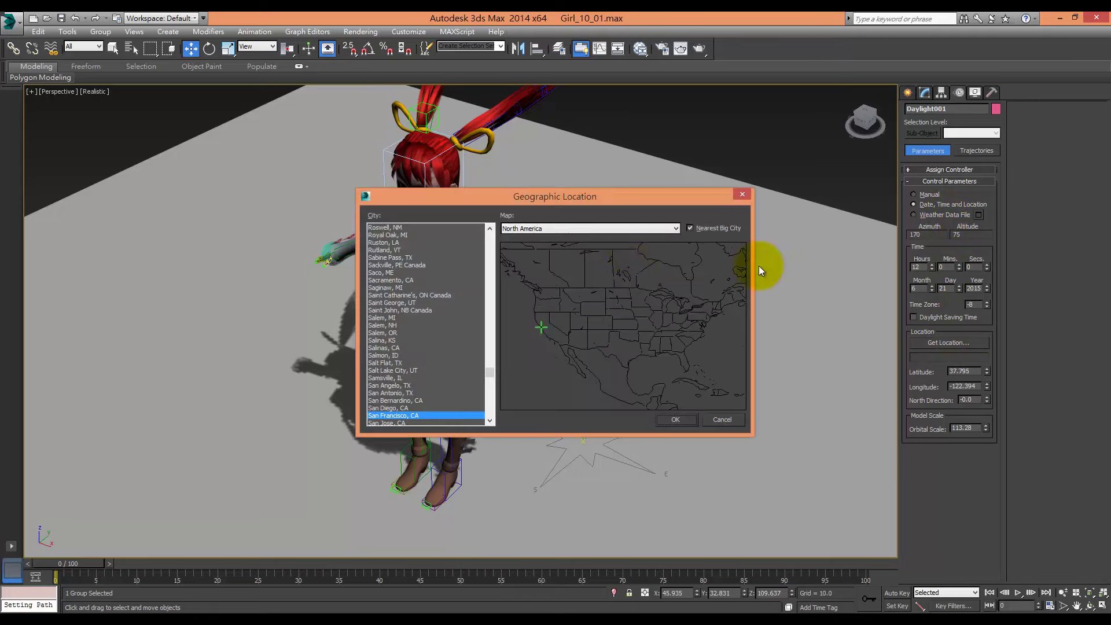
pyautogui.click(578, 227)
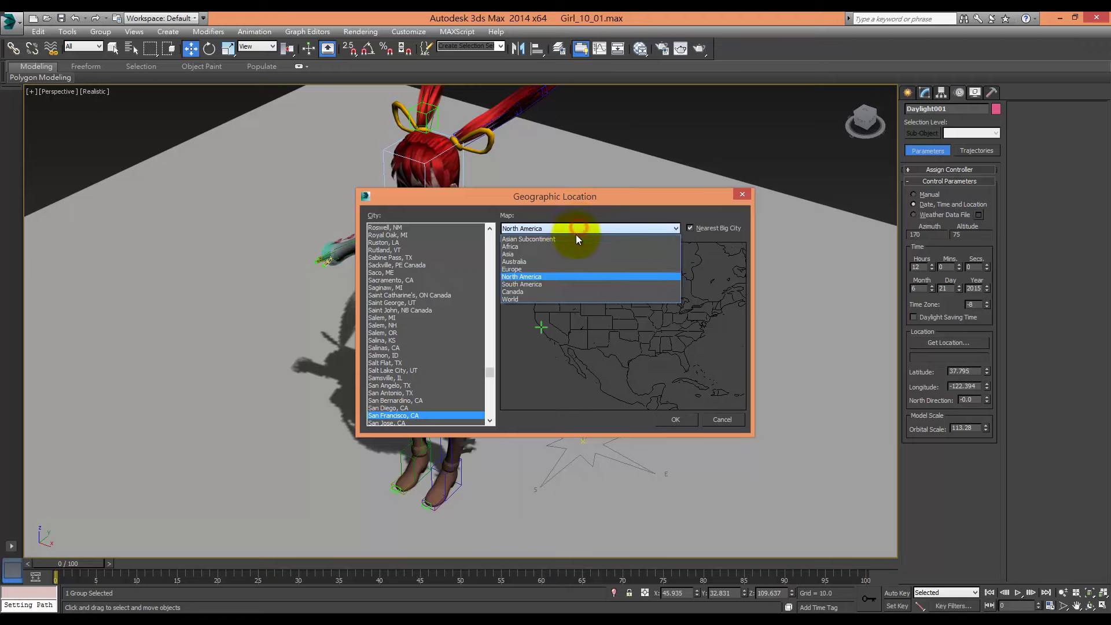
pyautogui.click(566, 255)
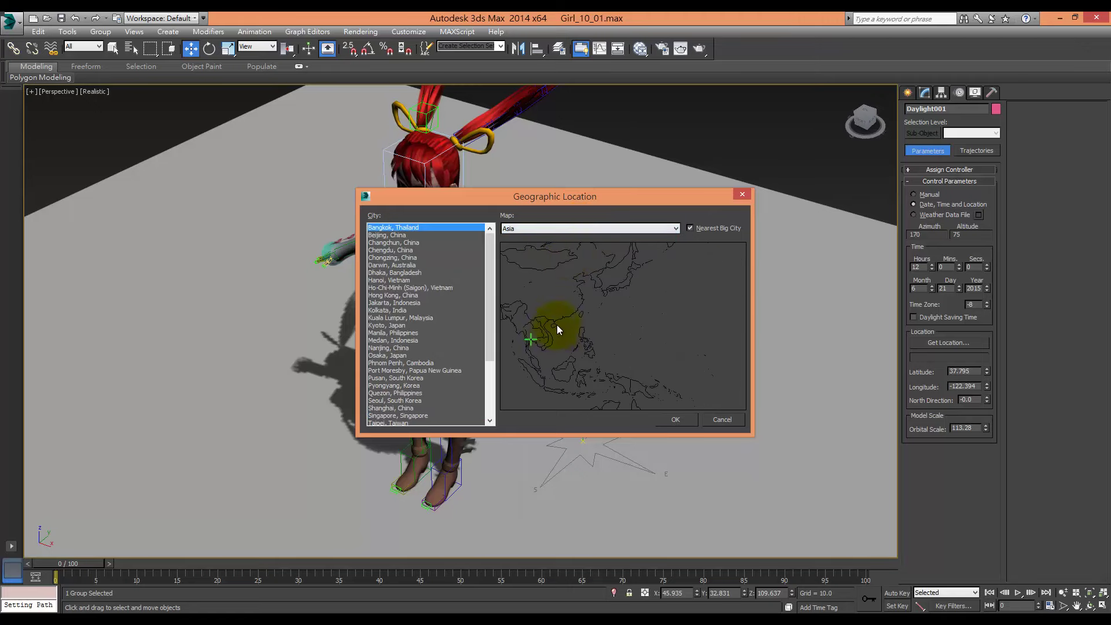
pyautogui.click(579, 316)
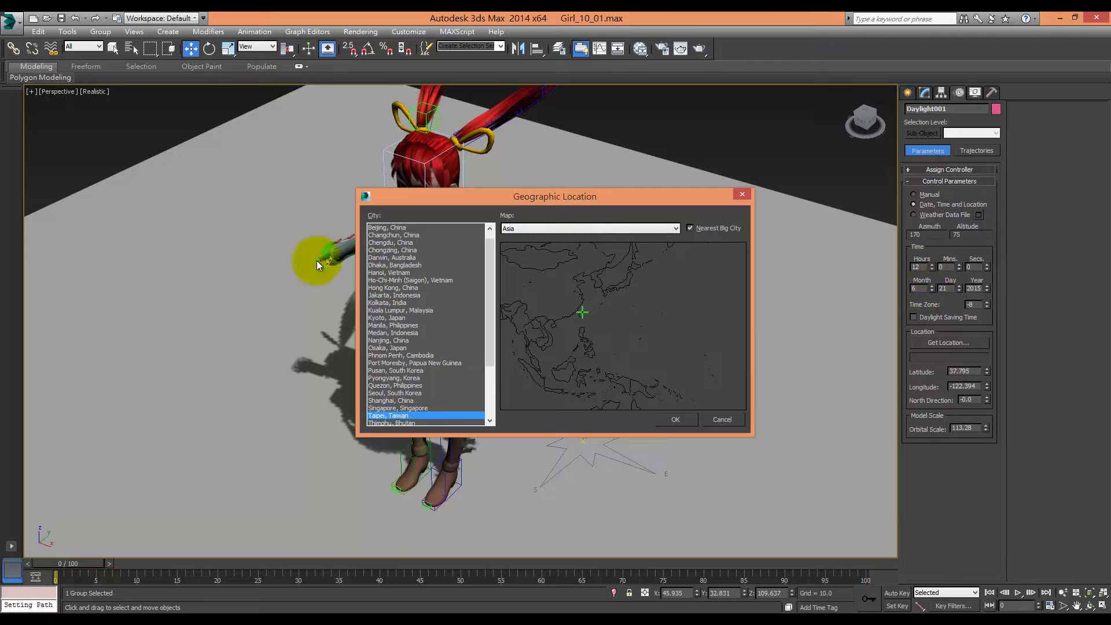
pyautogui.click(612, 231)
pyautogui.click(589, 247)
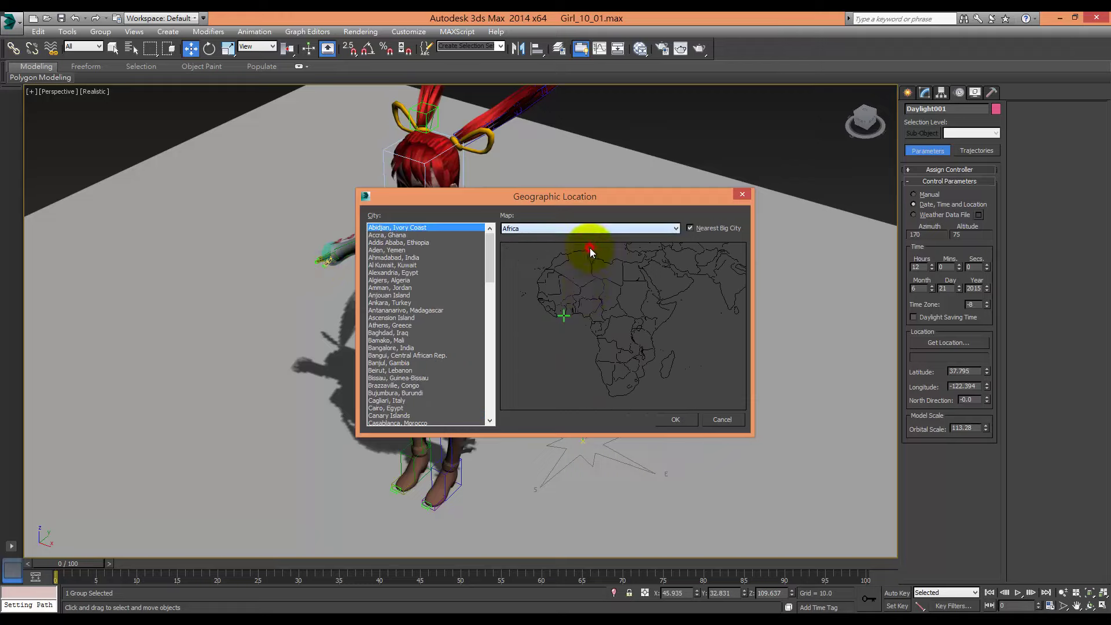
pyautogui.click(592, 252)
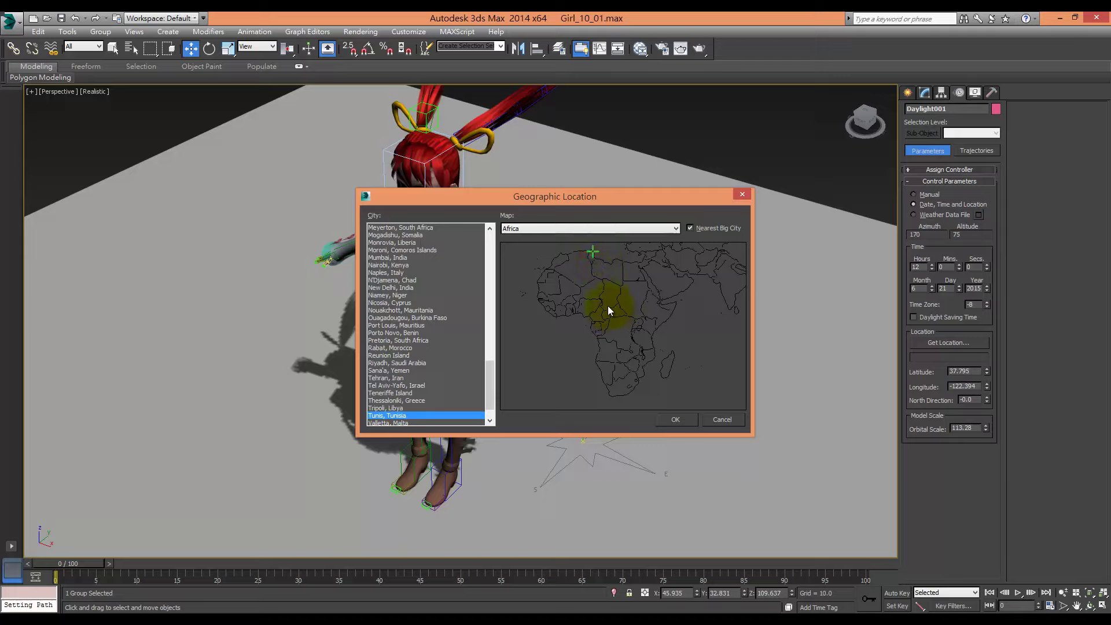
pyautogui.click(605, 274)
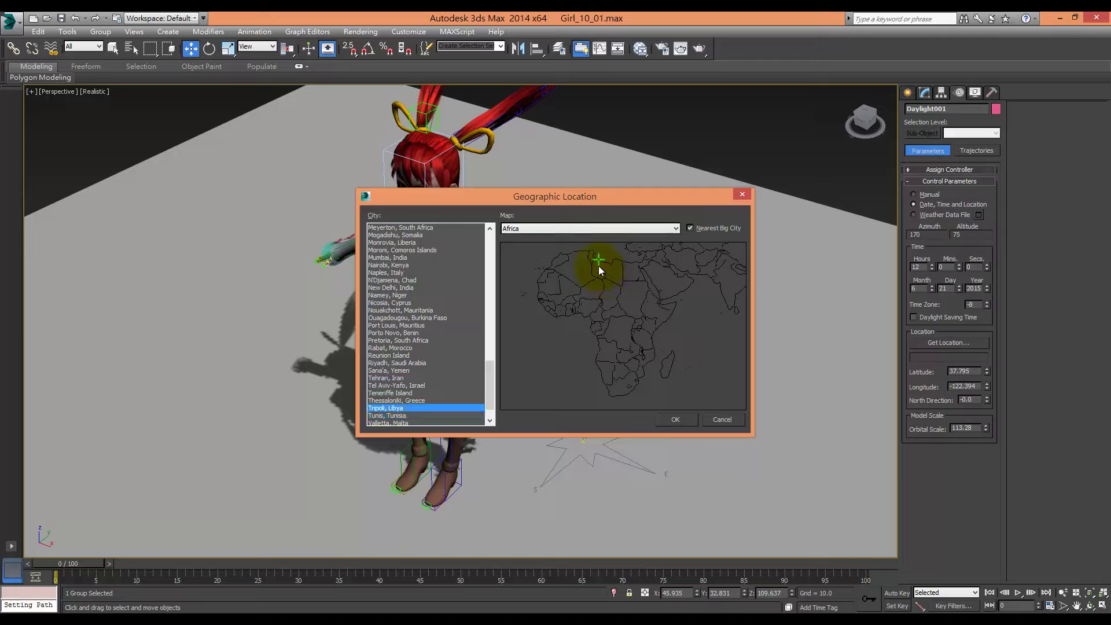
pyautogui.click(667, 419)
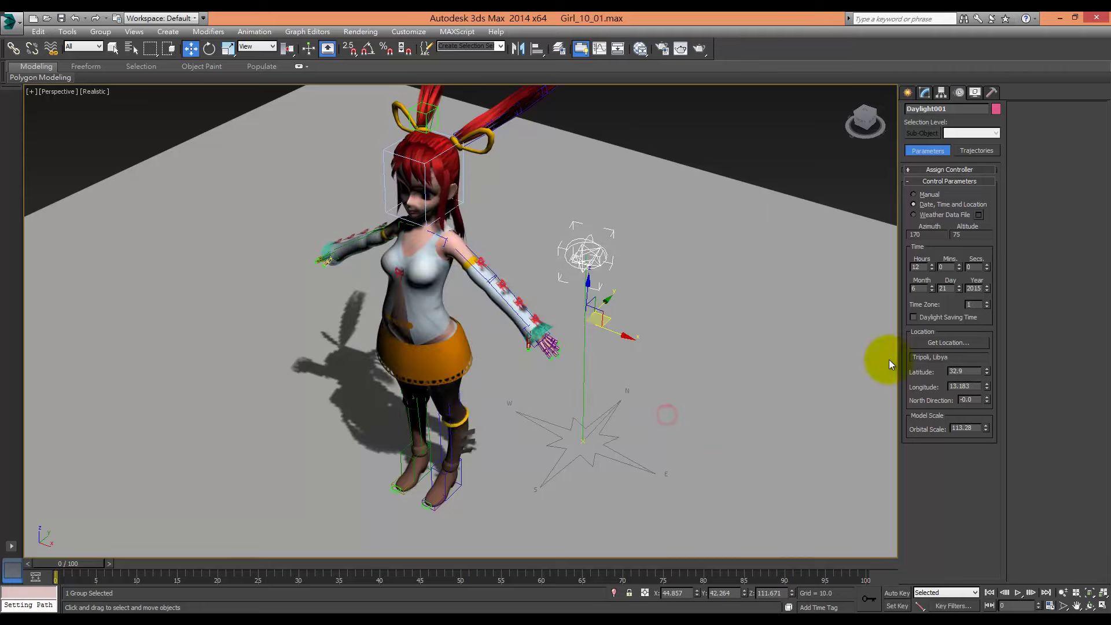
# Nudge the sun's hour to 11 and orbit to see the scene from the side
pyautogui.moveTo(931, 268); pyautogui.dragTo(932, 267)
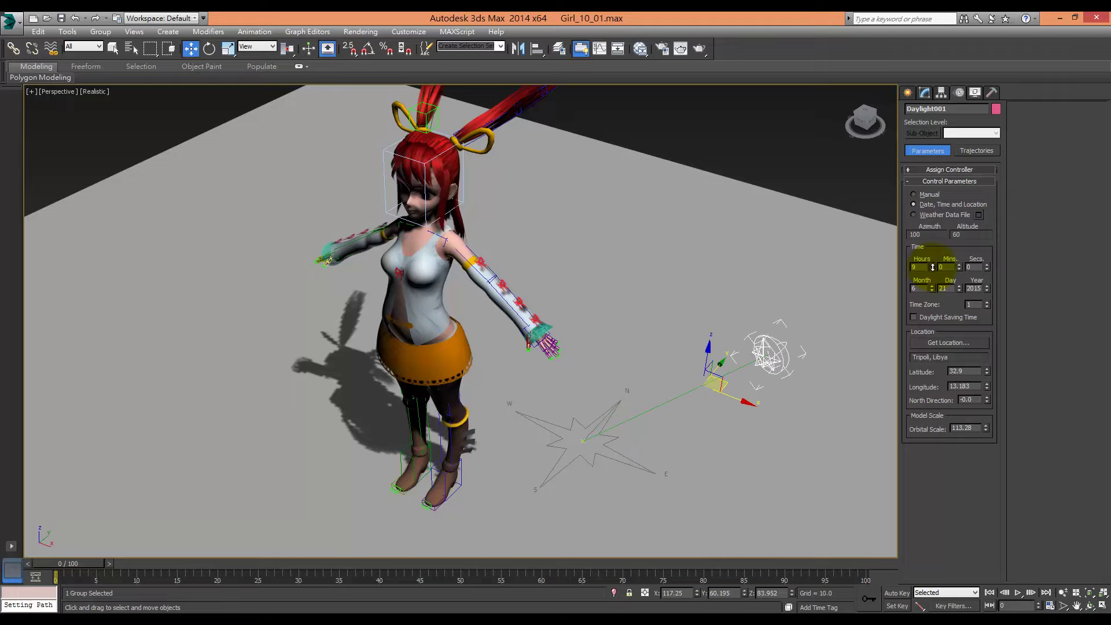
pyautogui.click(770, 328)
pyautogui.moveTo(762, 271)
pyautogui.keyDown('alt'); pyautogui.mouseDown(button='middle')
pyautogui.moveTo(681, 267)
pyautogui.moveTo(702, 265)
pyautogui.moveTo(762, 313)
pyautogui.moveTo(728, 363)
pyautogui.mouseUp(button='middle'); pyautogui.keyUp('alt')
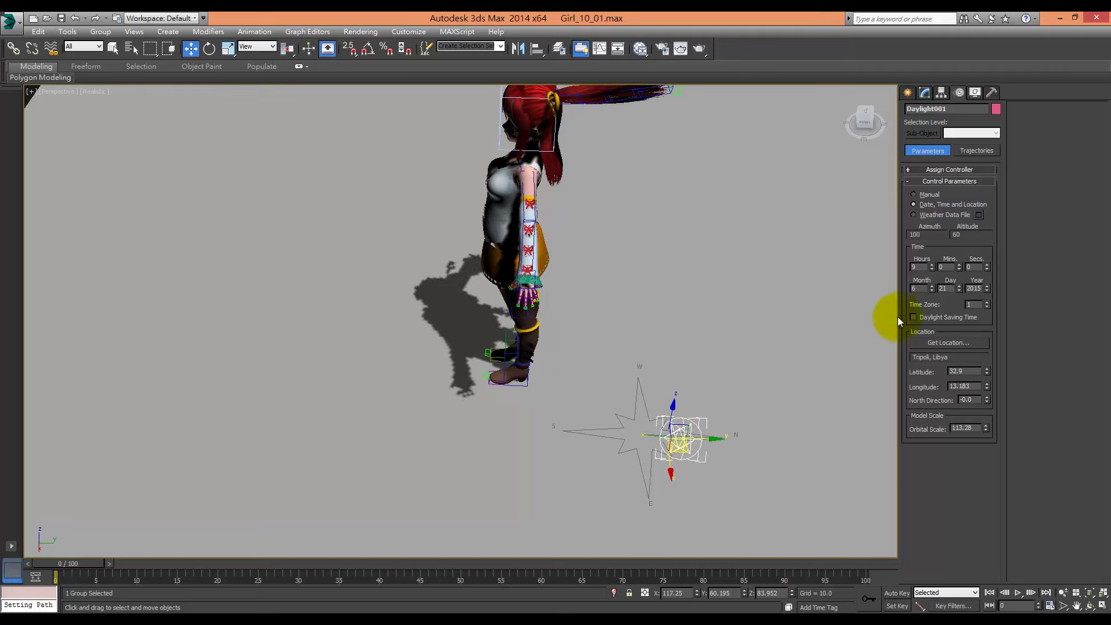
pyautogui.click(931, 264)
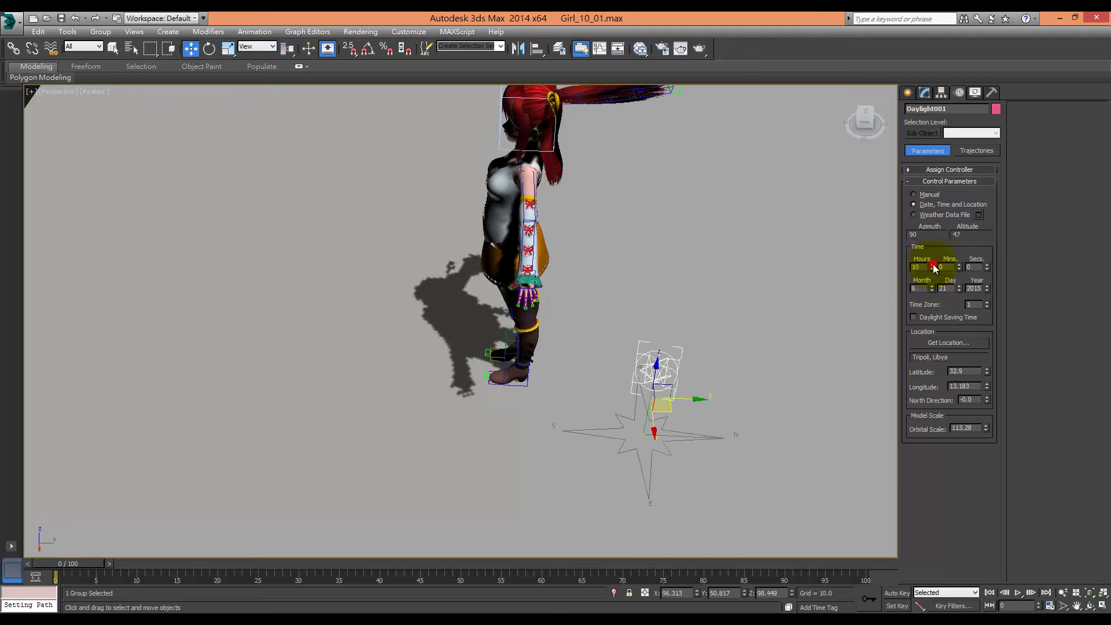
# Relocate the sun to Mumbai, India and lower the hour to 7
pyautogui.click(963, 343)
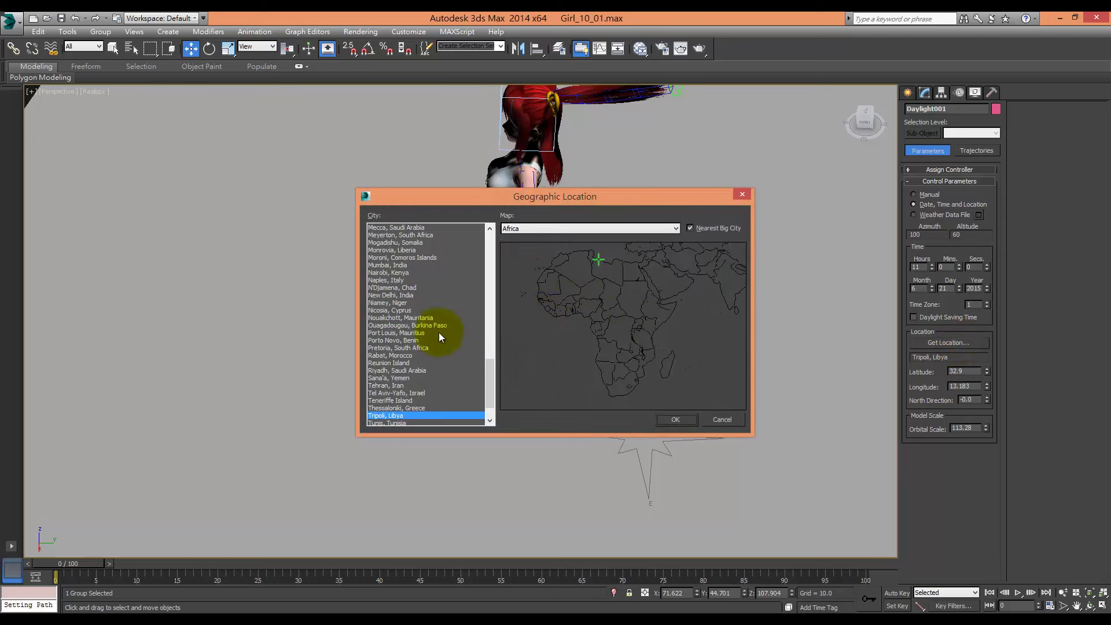
pyautogui.click(404, 266)
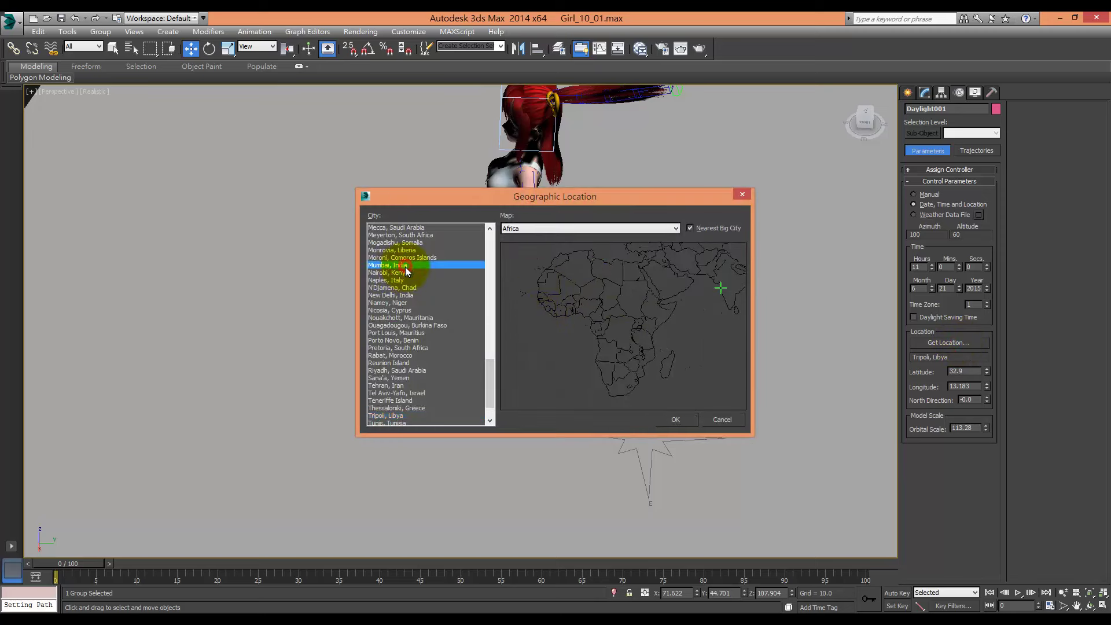
pyautogui.click(691, 416)
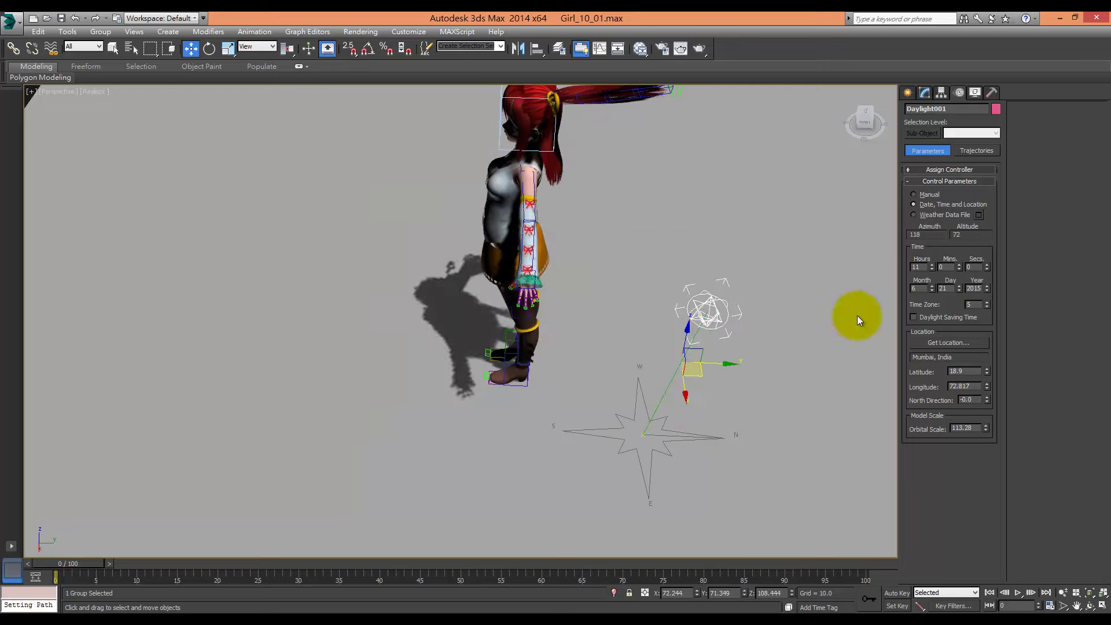
pyautogui.moveTo(931, 267); pyautogui.dragTo(927, 273)
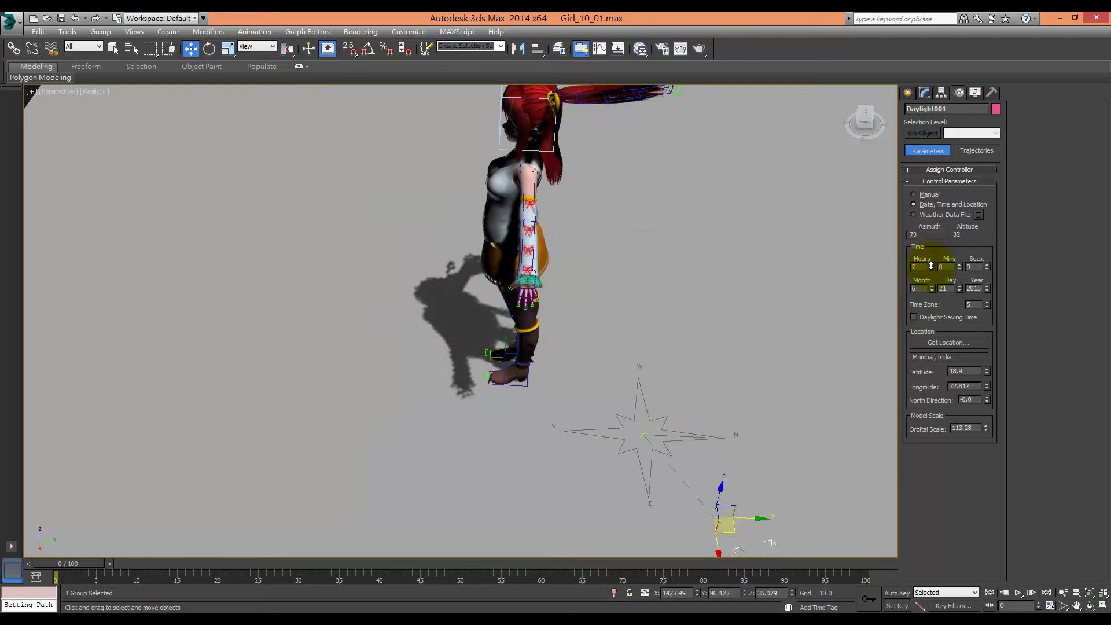
# Set the daylight location to Taipei, Taiwan
pyautogui.click(952, 342)
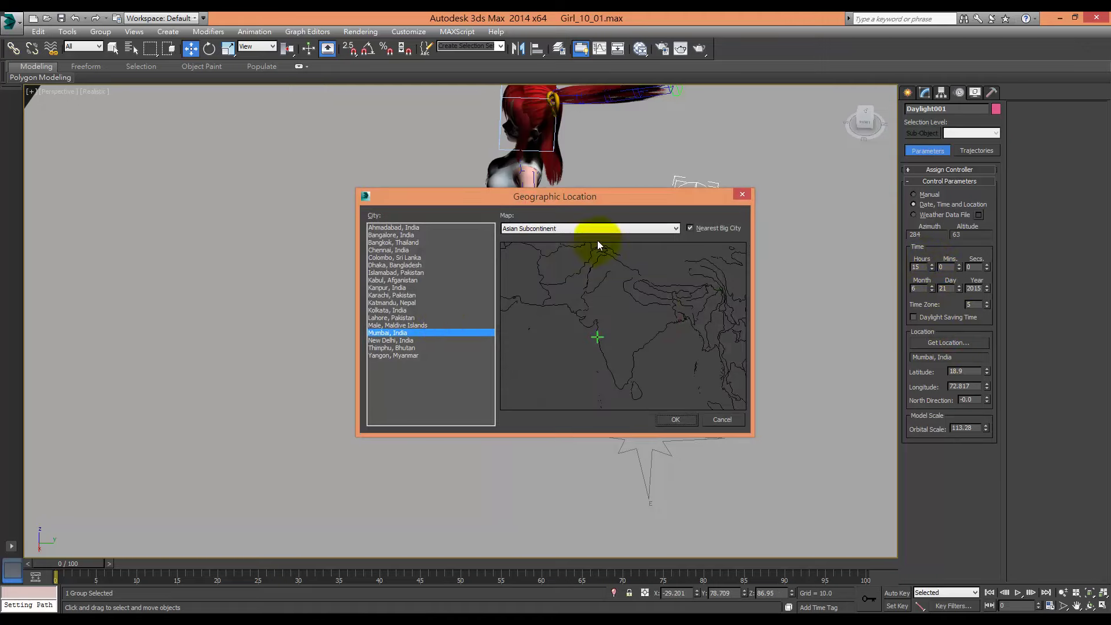
pyautogui.click(596, 228)
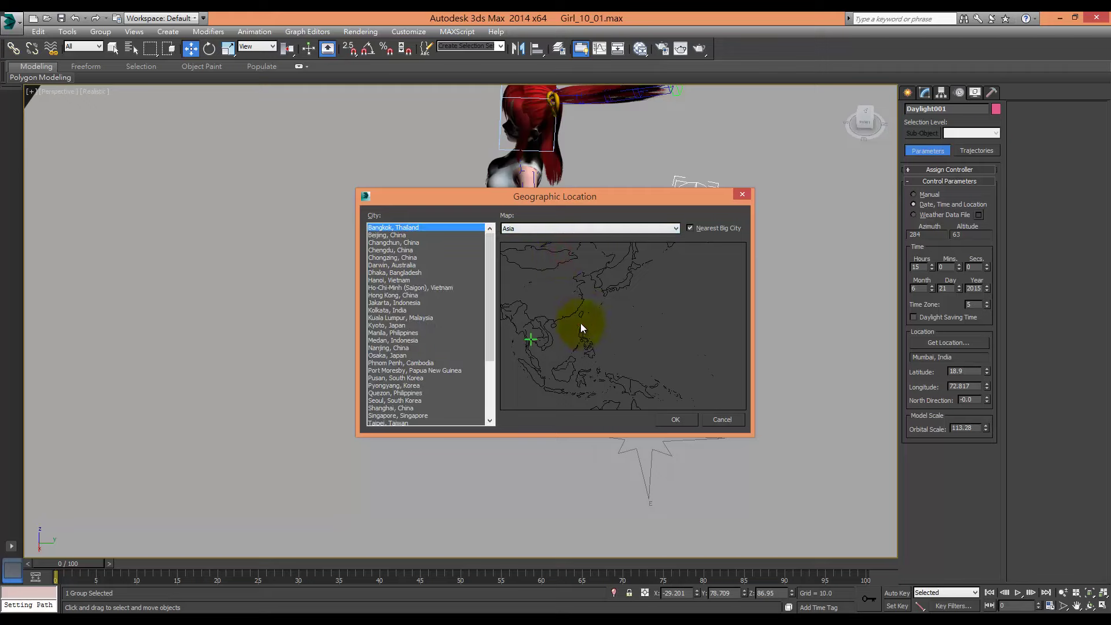
pyautogui.click(581, 313)
pyautogui.click(677, 420)
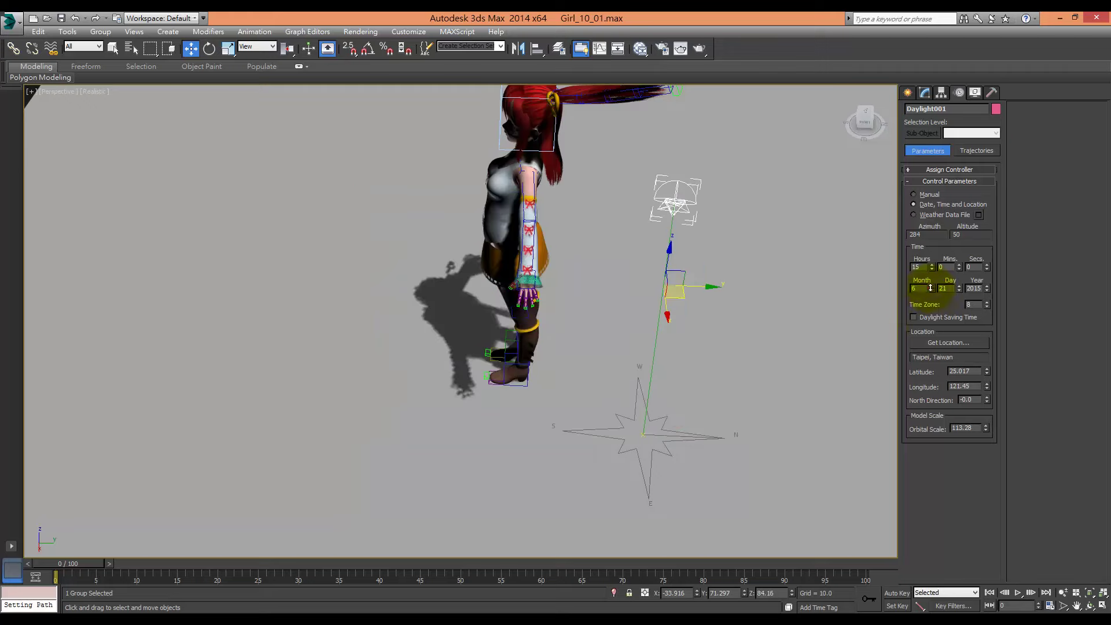
# Try different months and step the sun's hour to 13
pyautogui.moveTo(930, 287); pyautogui.dragTo(930, 288)
pyautogui.moveTo(776, 348)
pyautogui.keyDown('alt'); pyautogui.mouseDown(button='middle')
pyautogui.moveTo(714, 315)
pyautogui.moveTo(910, 283)
pyautogui.mouseUp(button='middle'); pyautogui.keyUp('alt')
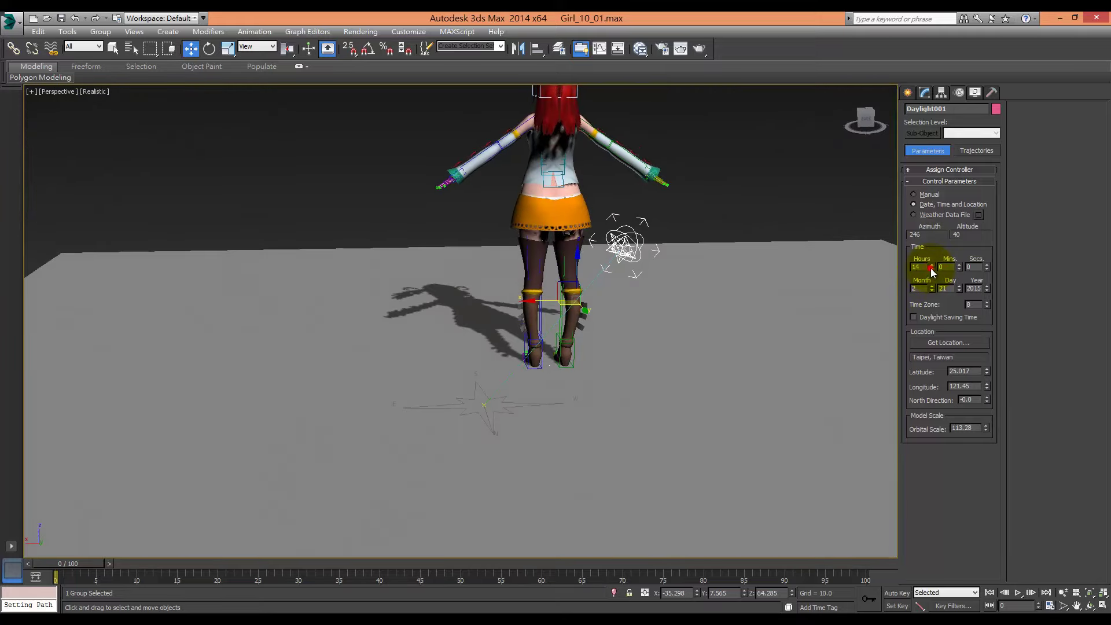
pyautogui.click(931, 269)
pyautogui.click(932, 269)
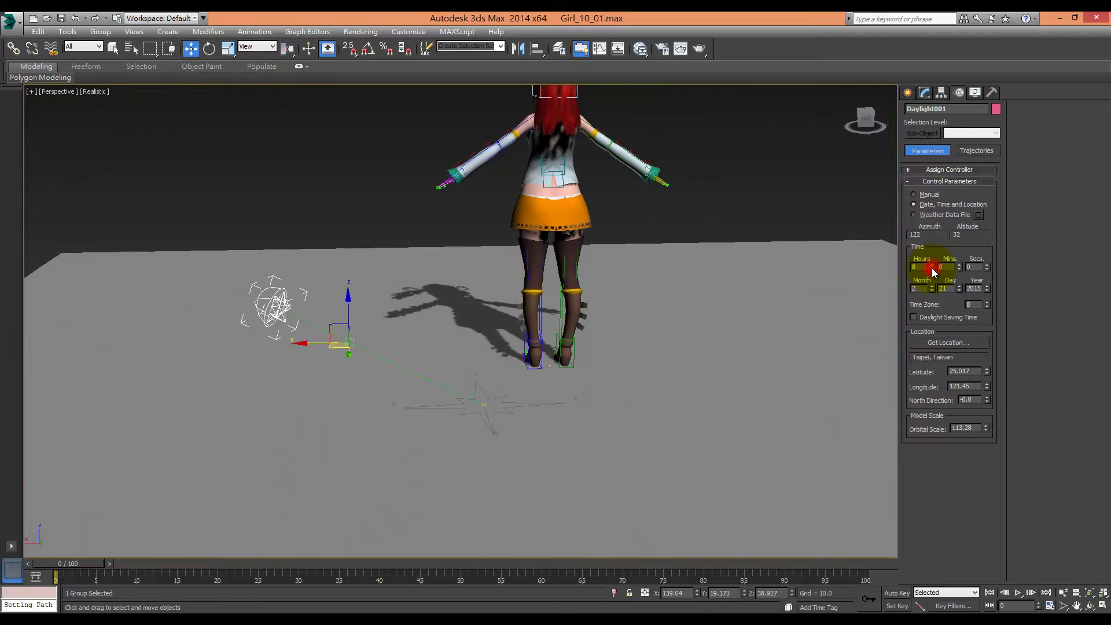
pyautogui.click(933, 265)
pyautogui.click(932, 265)
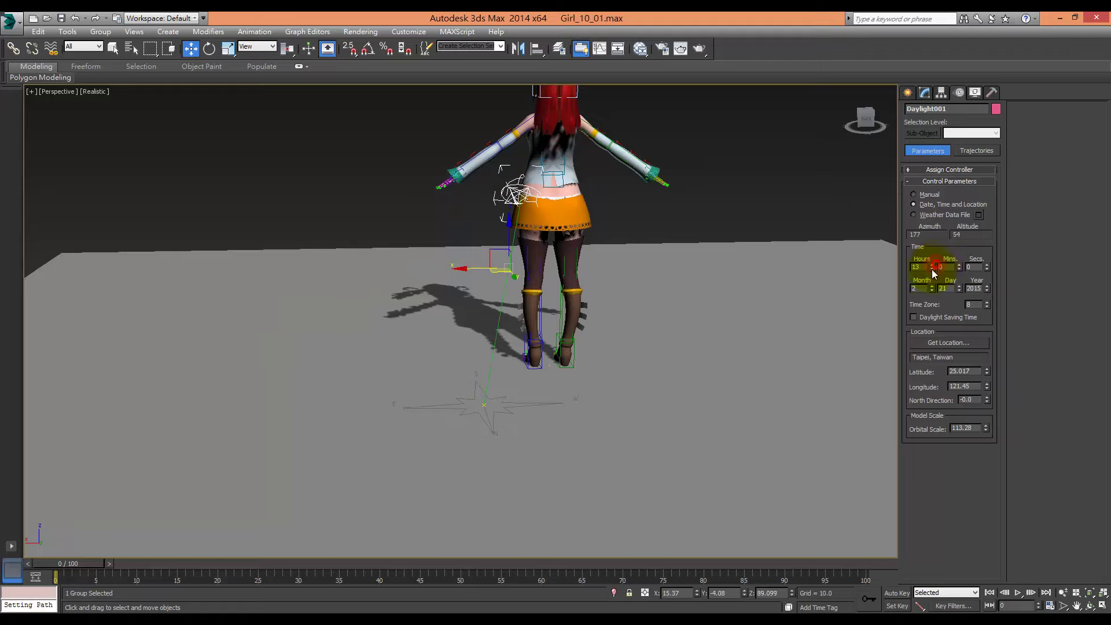
# Set the month to March, reframe the character, and run a Shift+Q test render
pyautogui.keyDown('alt'); pyautogui.moveTo(736, 354); pyautogui.dragTo(792, 352, button='middle'); pyautogui.keyUp('alt')
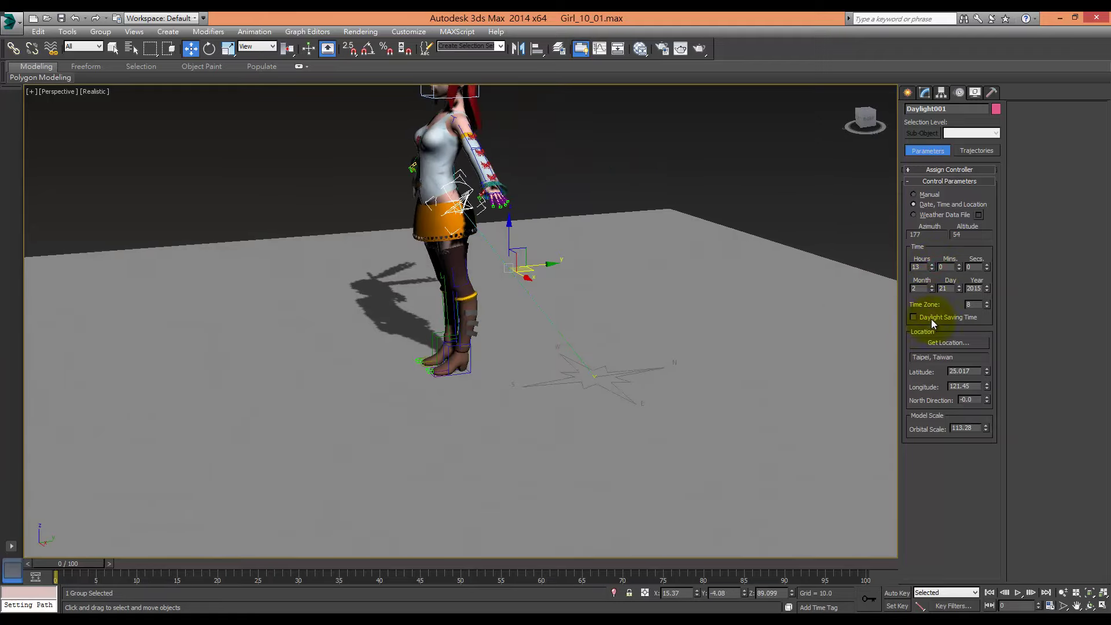
pyautogui.click(932, 287)
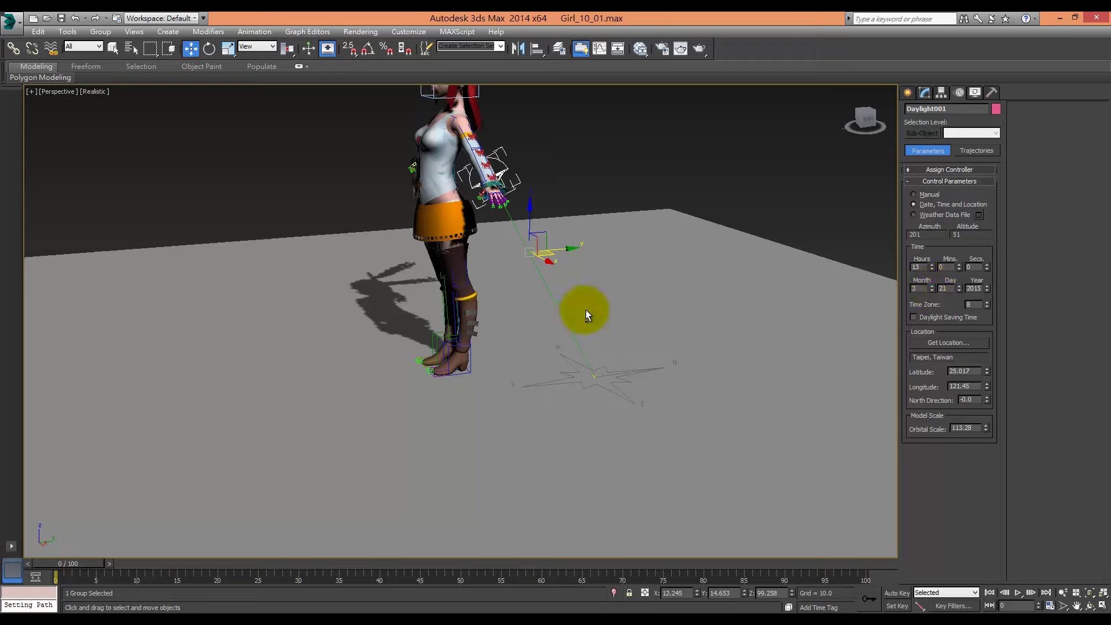
pyautogui.moveTo(586, 310)
pyautogui.keyDown('alt'); pyautogui.mouseDown(button='middle')
pyautogui.moveTo(664, 308)
pyautogui.moveTo(572, 260)
pyautogui.mouseUp(button='middle'); pyautogui.keyUp('alt')
pyautogui.keyDown('alt'); pyautogui.moveTo(641, 358); pyautogui.dragTo(583, 366, button='middle'); pyautogui.keyUp('alt')
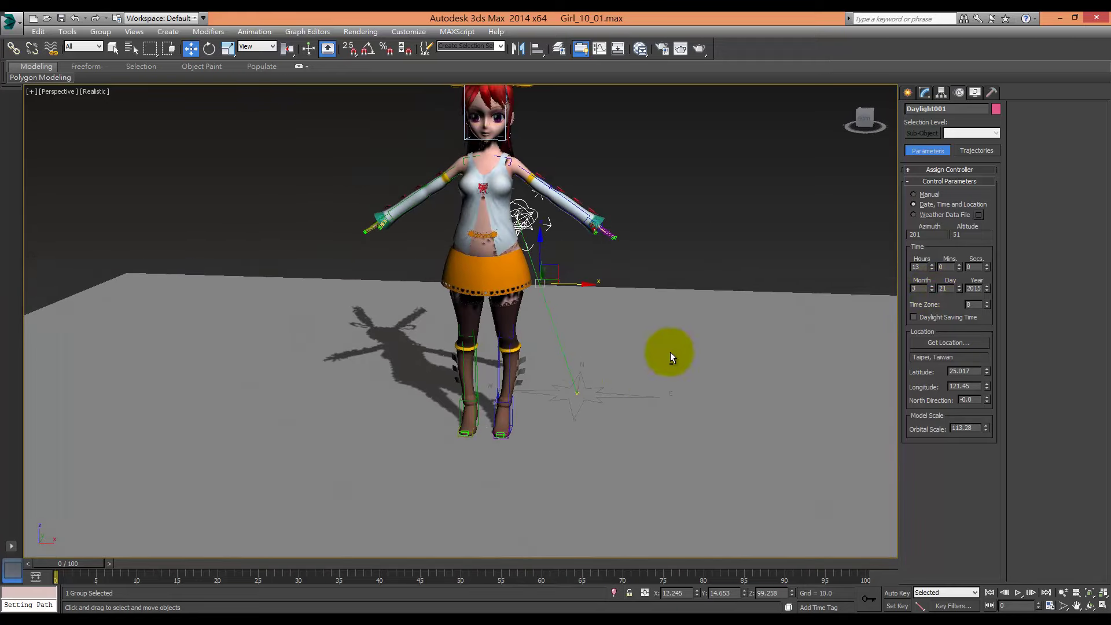
pyautogui.moveTo(669, 353)
pyautogui.keyDown('alt'); pyautogui.mouseDown(button='middle')
pyautogui.moveTo(659, 353)
pyautogui.moveTo(642, 401)
pyautogui.moveTo(688, 151)
pyautogui.mouseUp(button='middle'); pyautogui.keyUp('alt')
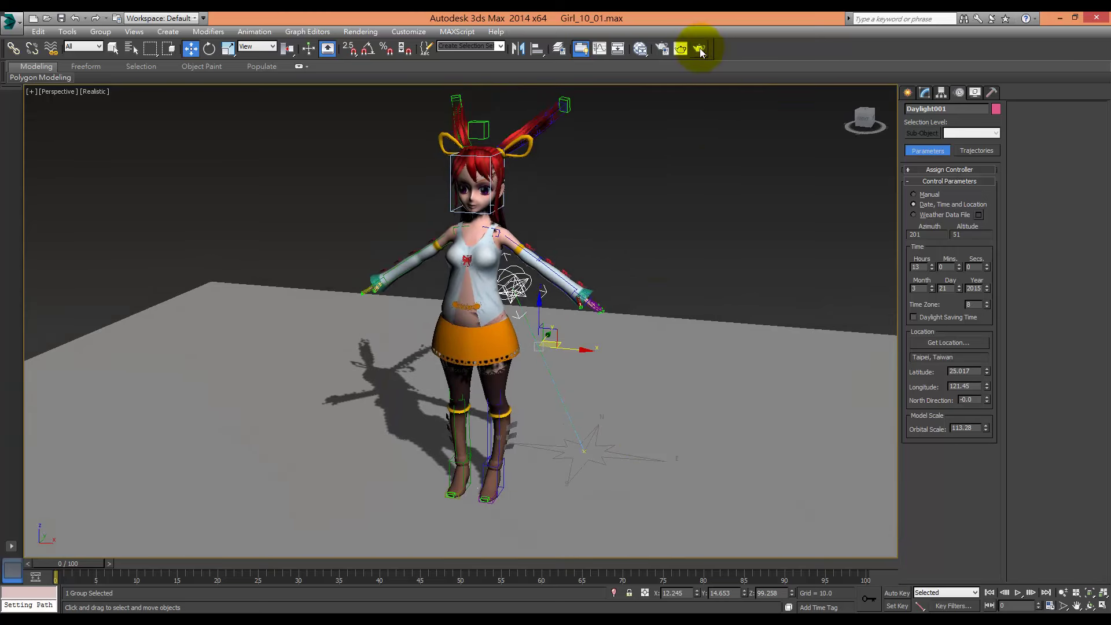
pyautogui.hotkey('shift', 'q')
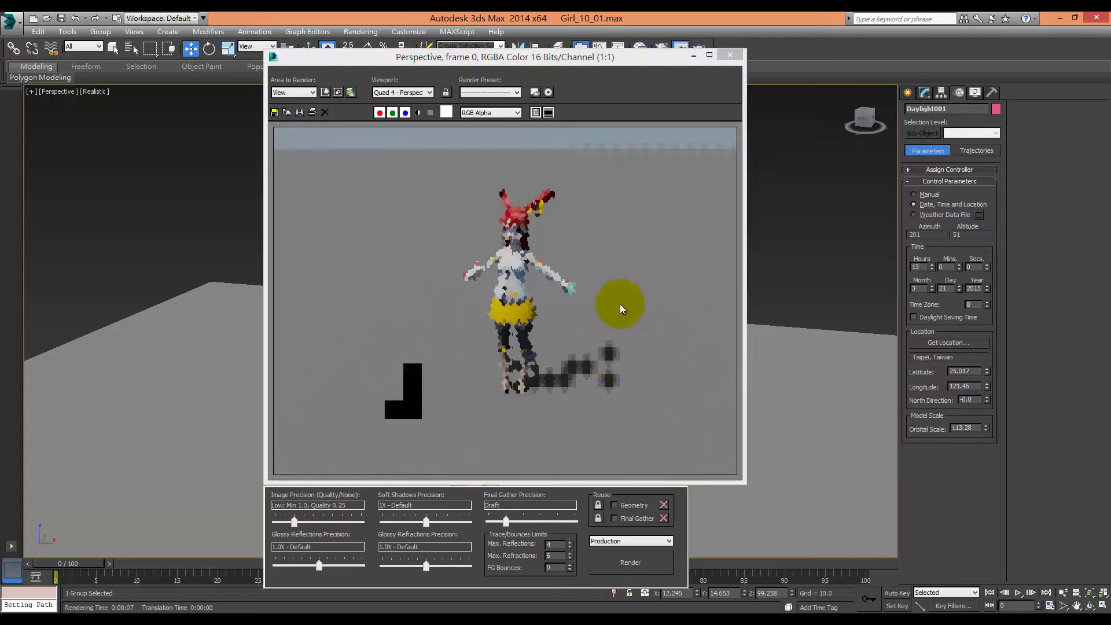
pyautogui.click(730, 58)
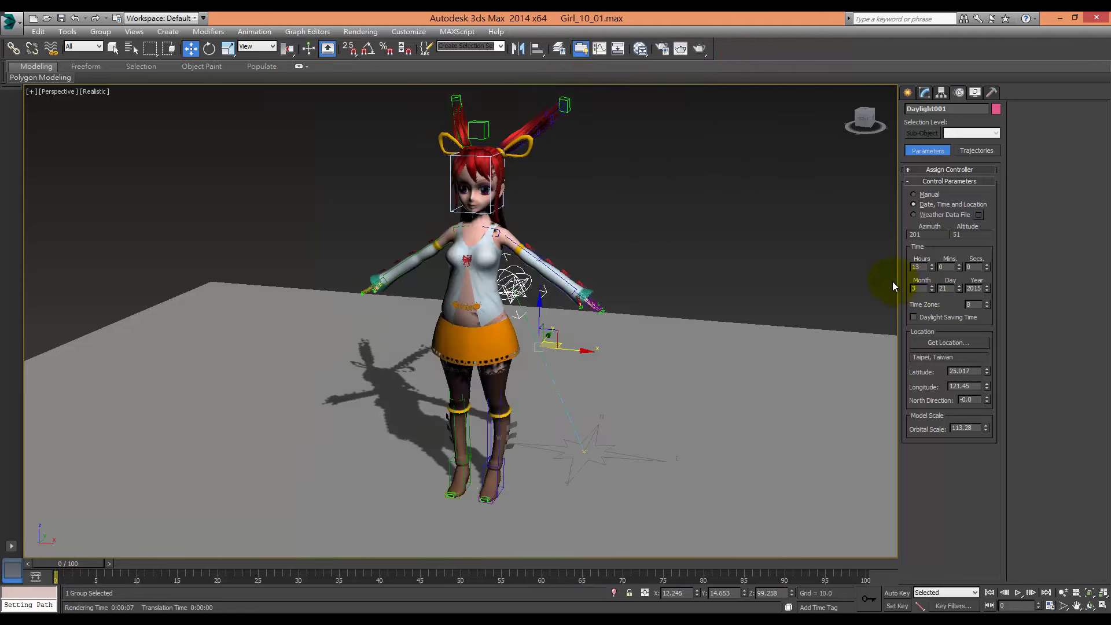
# Set the hour to 7, frame the character low, and render the morning lighting
pyautogui.click(930, 265)
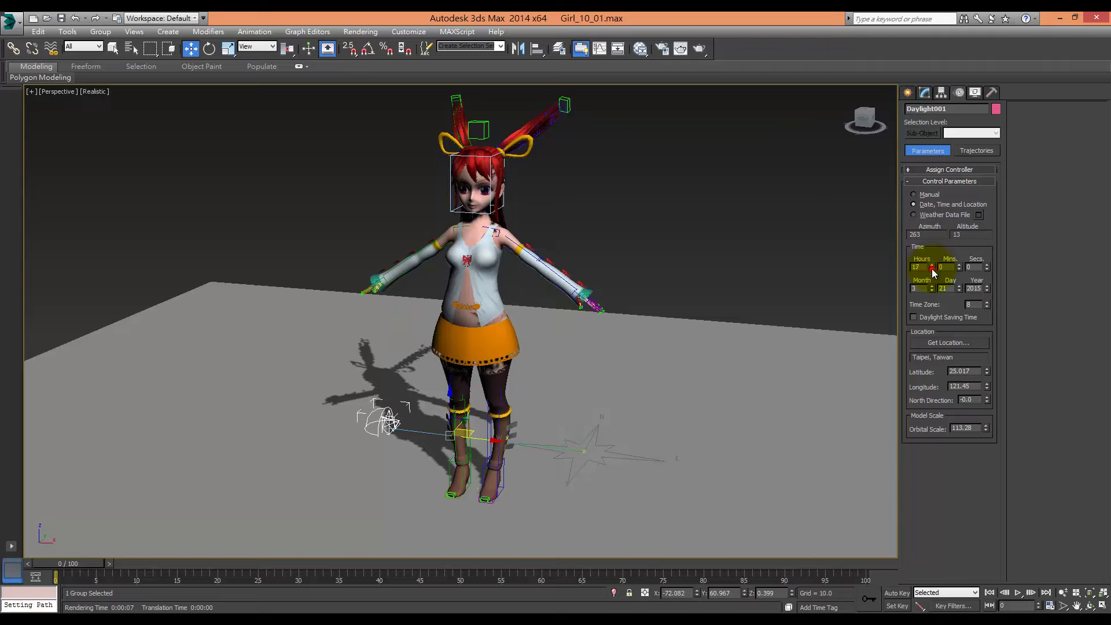
pyautogui.moveTo(932, 270); pyautogui.dragTo(932, 271)
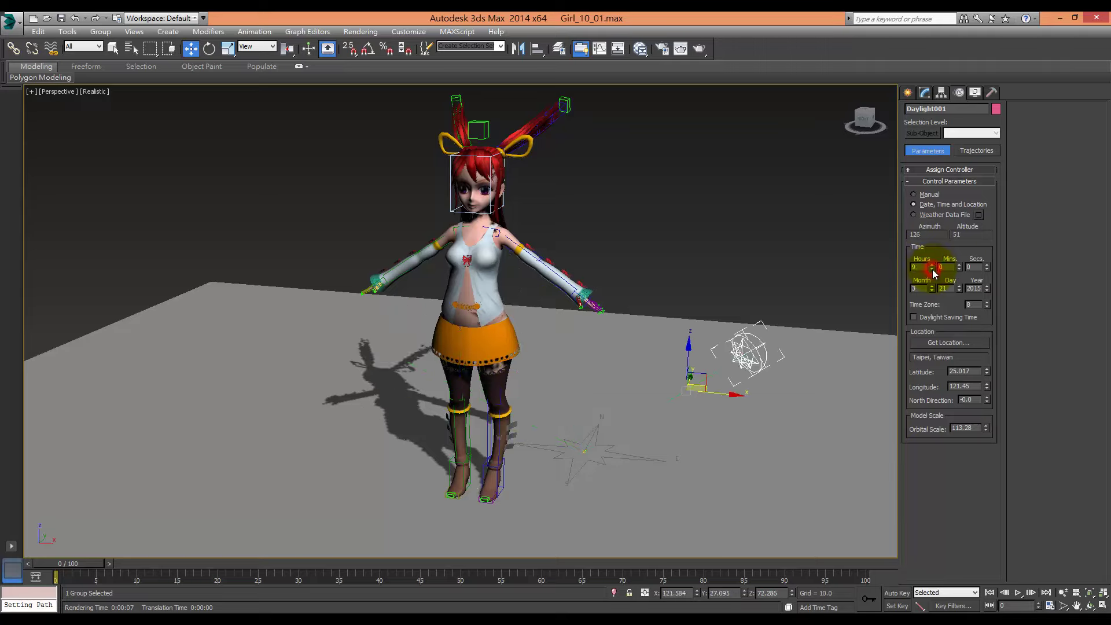
pyautogui.click(932, 271)
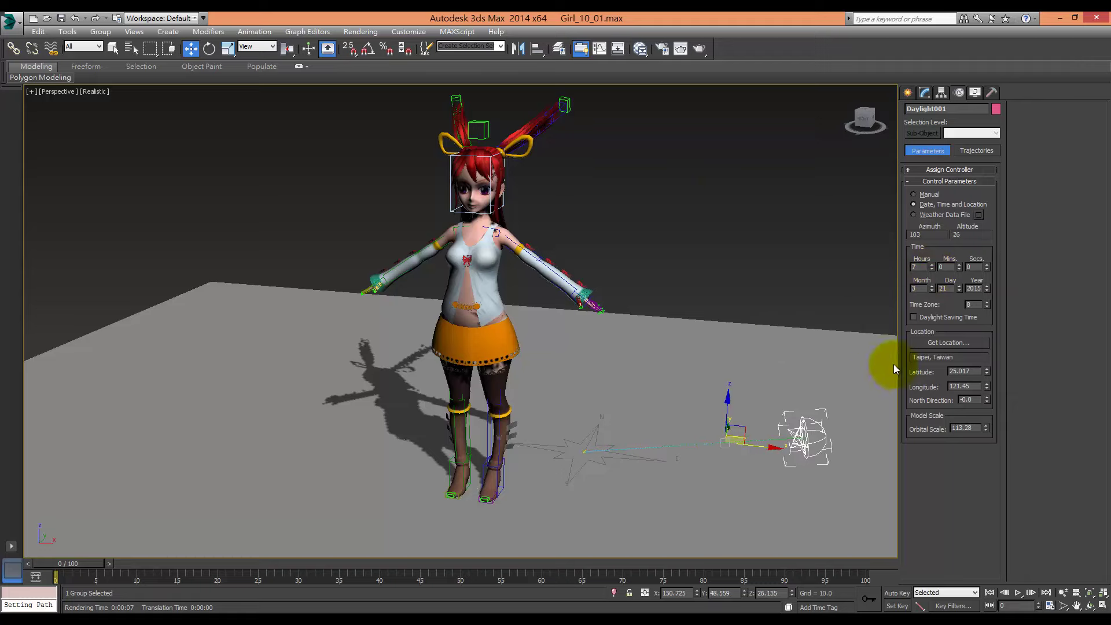
pyautogui.moveTo(647, 268)
pyautogui.keyDown('alt'); pyautogui.mouseDown(button='middle')
pyautogui.moveTo(669, 308)
pyautogui.moveTo(777, 306)
pyautogui.mouseUp(button='middle'); pyautogui.keyUp('alt')
pyautogui.scroll(3, 720, 304)
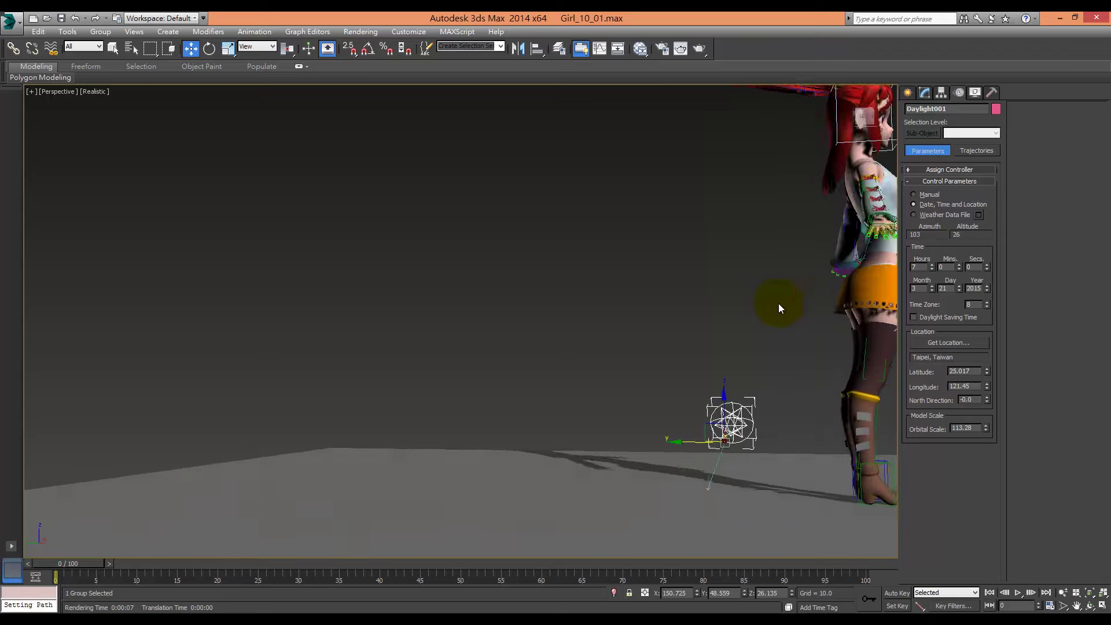
pyautogui.moveTo(687, 335)
pyautogui.mouseDown(button='middle')
pyautogui.moveTo(575, 354)
pyautogui.moveTo(688, 369)
pyautogui.moveTo(602, 379)
pyautogui.mouseUp(button='middle')
pyautogui.click(699, 48)
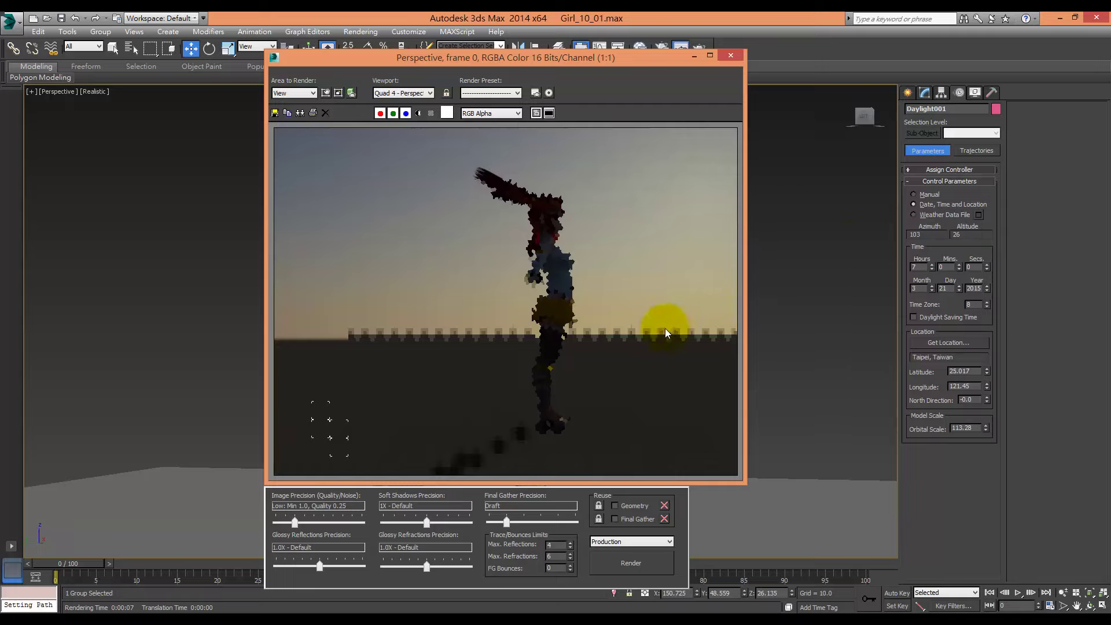
pyautogui.click(730, 55)
# Set the hour to 17 and render the sunset lighting
pyautogui.keyDown('alt'); pyautogui.moveTo(672, 298); pyautogui.dragTo(723, 295, button='middle'); pyautogui.keyUp('alt')
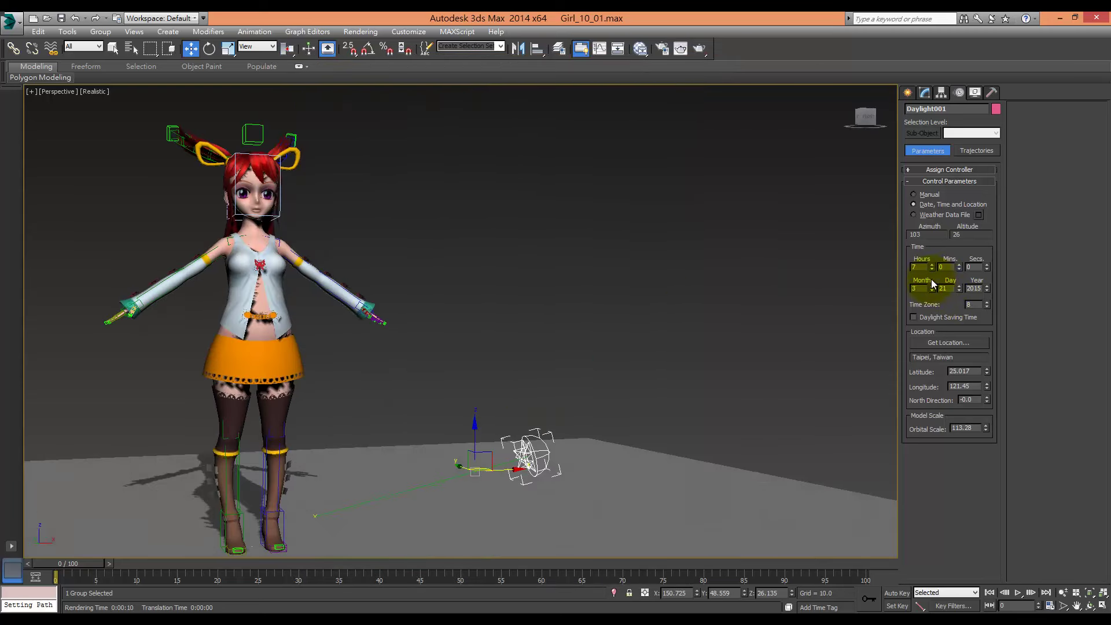
pyautogui.moveTo(930, 266); pyautogui.dragTo(932, 263)
pyautogui.moveTo(675, 339)
pyautogui.keyDown('alt'); pyautogui.mouseDown(button='middle')
pyautogui.moveTo(548, 359)
pyautogui.moveTo(471, 339)
pyautogui.moveTo(567, 315)
pyautogui.moveTo(541, 299)
pyautogui.moveTo(517, 314)
pyautogui.moveTo(712, 363)
pyautogui.moveTo(693, 371)
pyautogui.mouseUp(button='middle'); pyautogui.keyUp('alt')
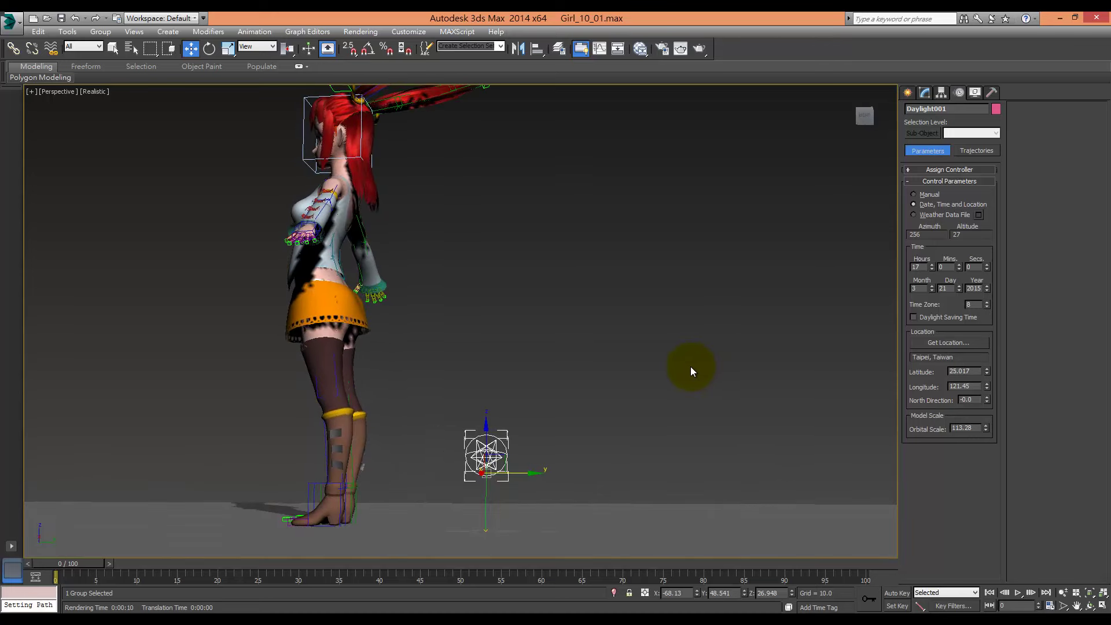
pyautogui.click(699, 49)
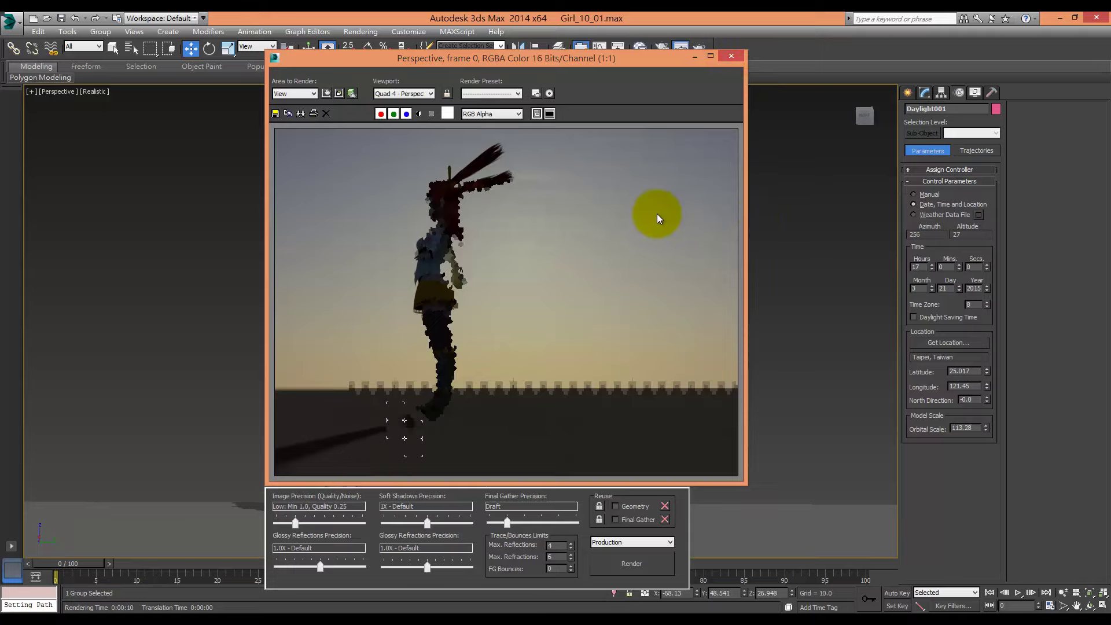
pyautogui.click(731, 56)
# Set the hour to 14, putting the sun at azimuth 212, altitude 61
pyautogui.keyDown('alt'); pyautogui.moveTo(484, 298); pyautogui.dragTo(737, 346, button='middle'); pyautogui.keyUp('alt')
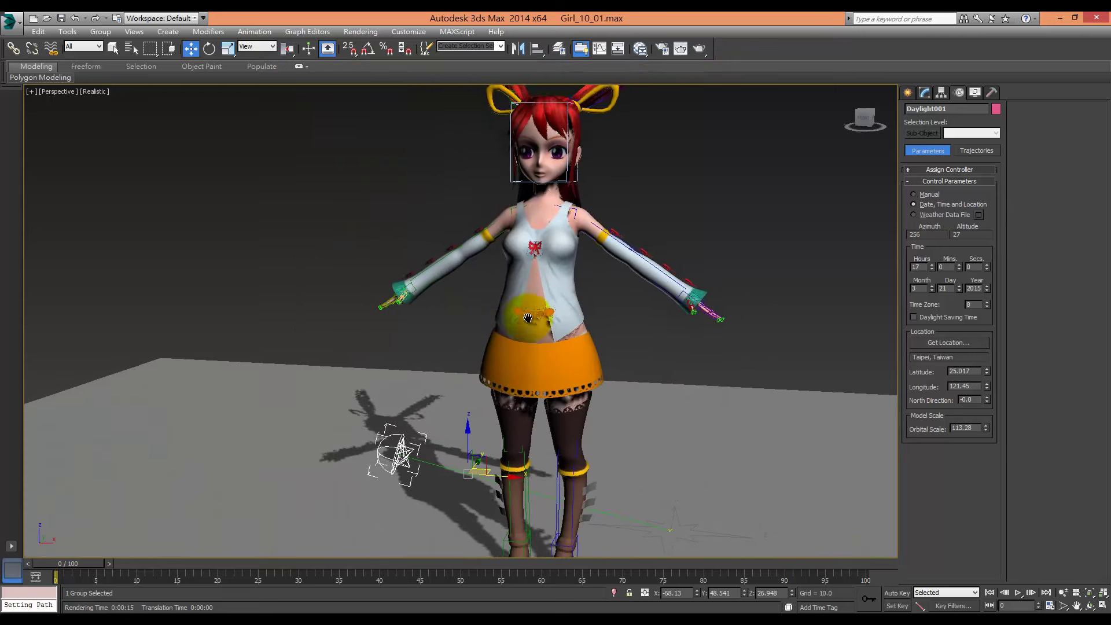
pyautogui.moveTo(932, 265); pyautogui.dragTo(930, 265)
pyautogui.moveTo(608, 331)
pyautogui.keyDown('alt'); pyautogui.mouseDown(button='middle')
pyautogui.moveTo(627, 373)
pyautogui.moveTo(577, 374)
pyautogui.moveTo(739, 351)
pyautogui.moveTo(641, 373)
pyautogui.moveTo(654, 431)
pyautogui.moveTo(704, 397)
pyautogui.moveTo(653, 387)
pyautogui.moveTo(665, 226)
pyautogui.mouseUp(button='middle'); pyautogui.keyUp('alt')
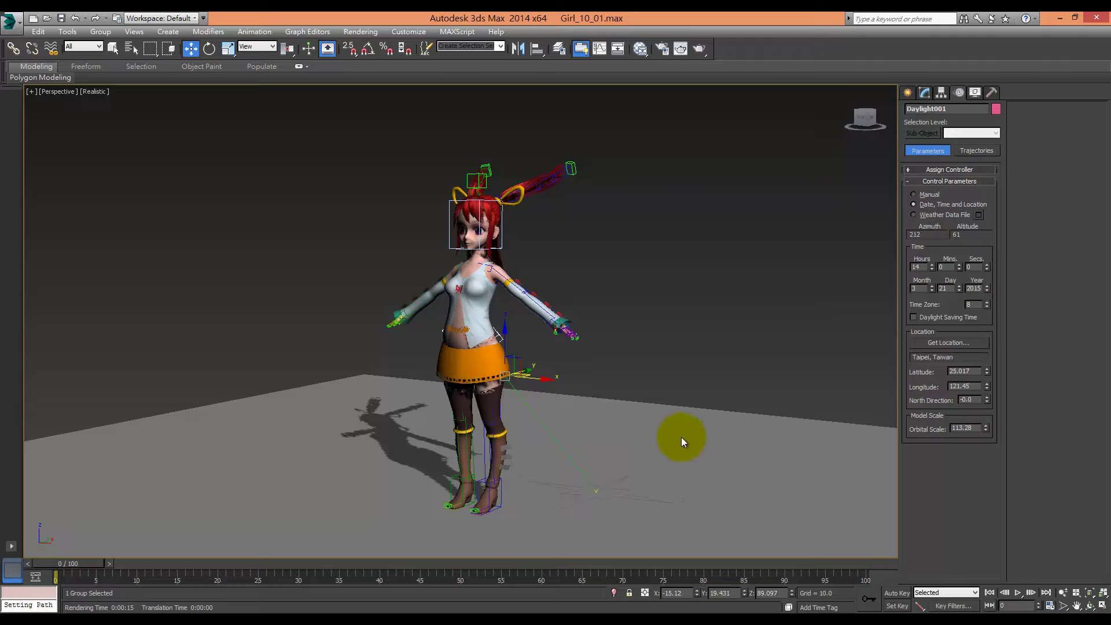
# Set the render output to 800×1200 and show the safe frame with Shift+F
pyautogui.click(661, 49)
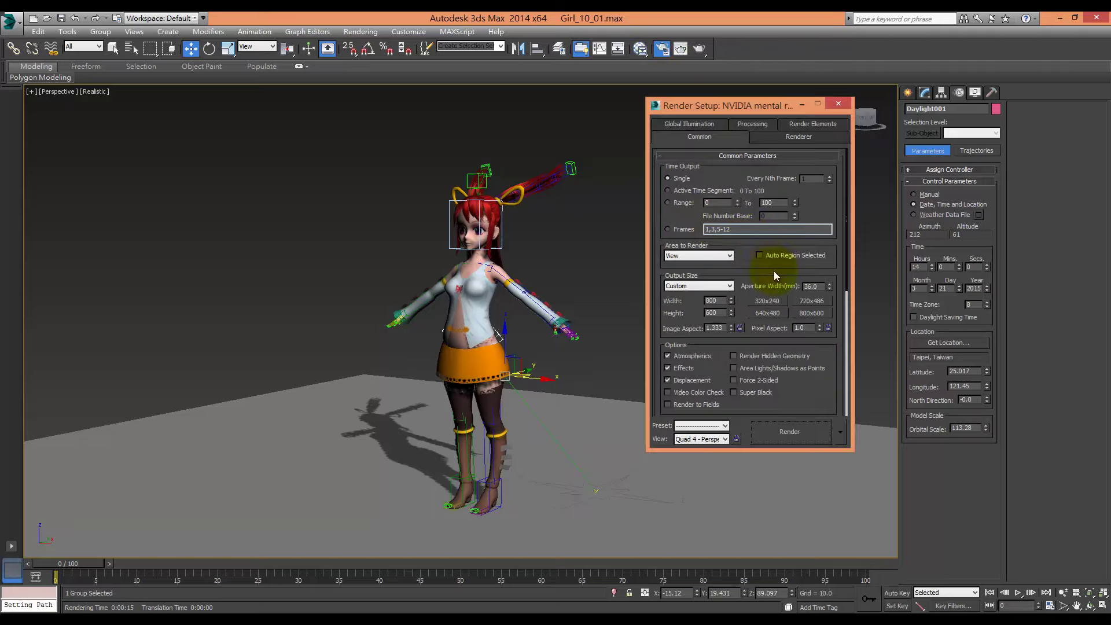
pyautogui.doubleClick(712, 312)
pyautogui.write('1200')
pyautogui.click(203, 276)
pyautogui.hotkey('shift', 'f')
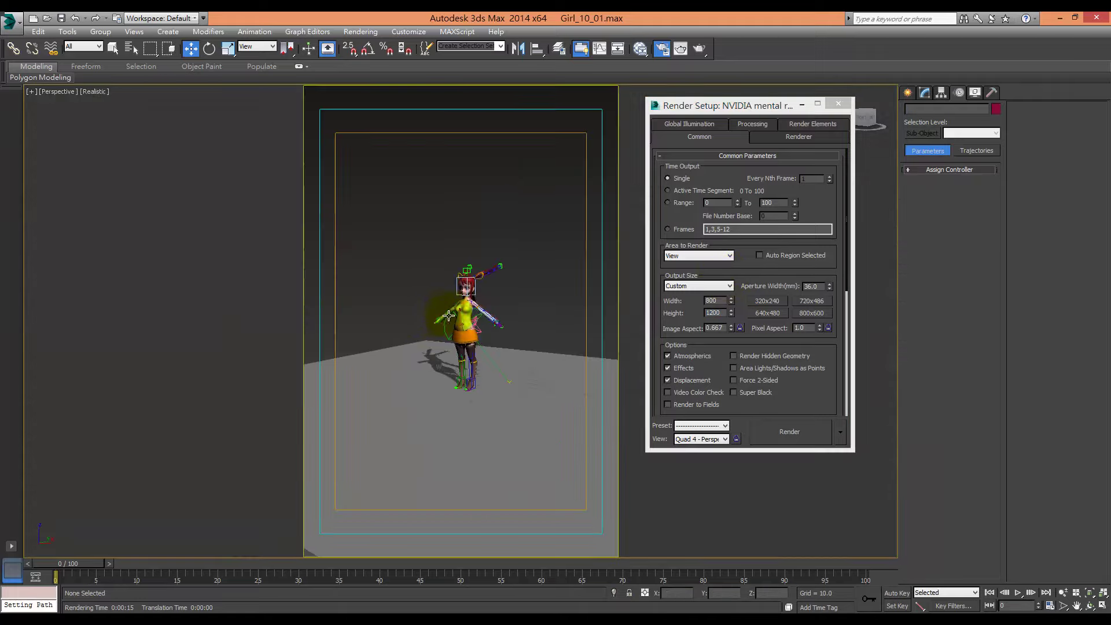
# Zoom and orbit the Perspective view so the girl fills the frame facing the camera
pyautogui.scroll(5, 524, 387)
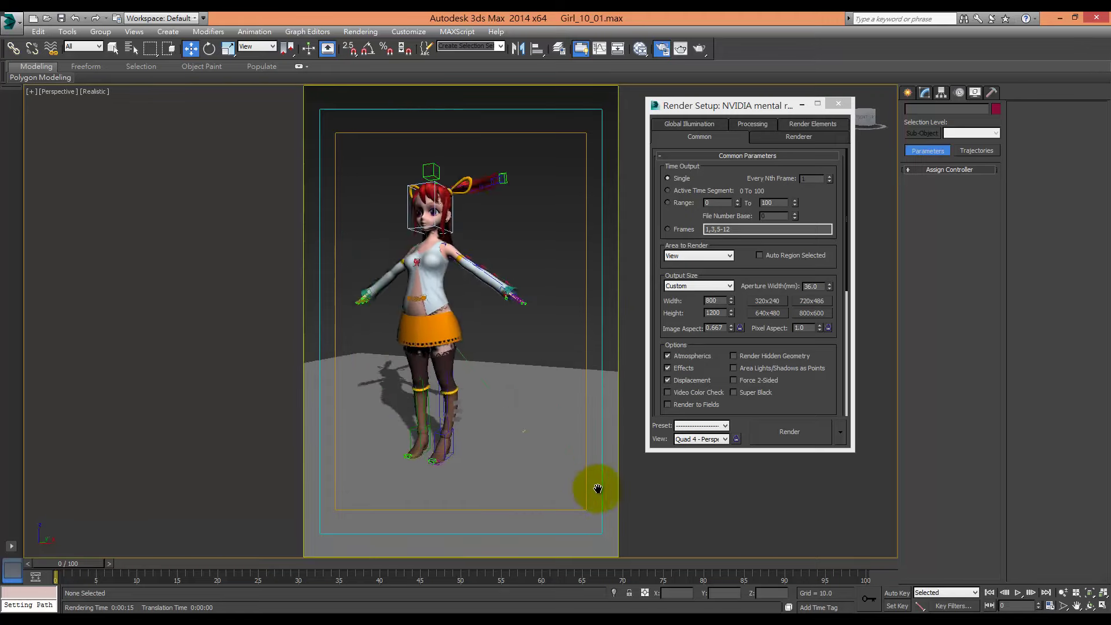
pyautogui.moveTo(595, 483)
pyautogui.mouseDown(button='middle')
pyautogui.moveTo(459, 427)
pyautogui.moveTo(512, 418)
pyautogui.mouseUp(button='middle')
pyautogui.click(444, 301)
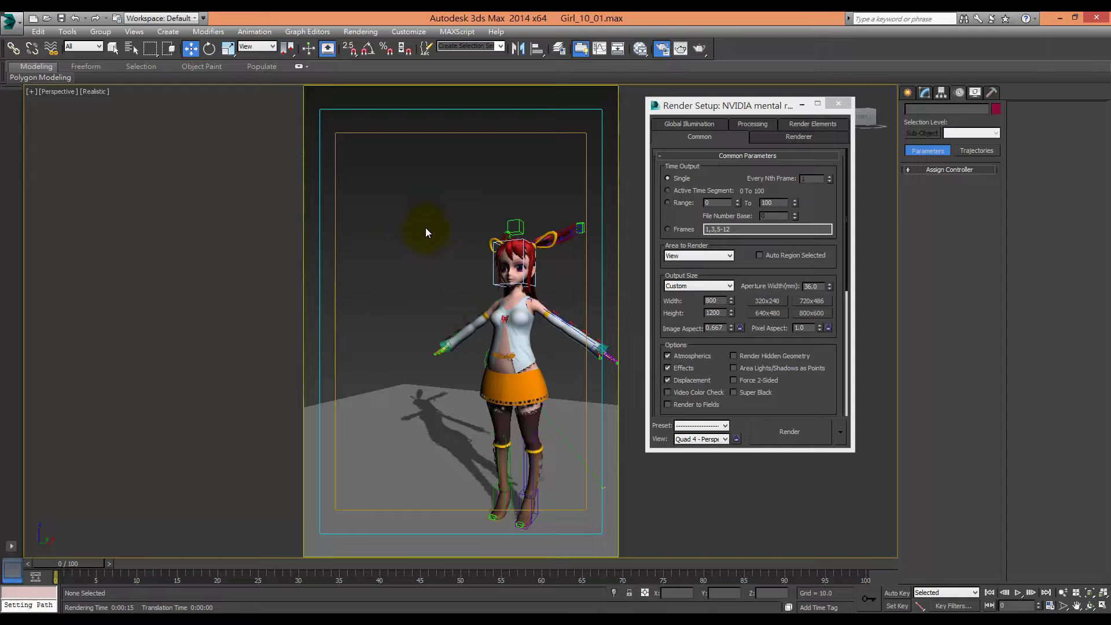
pyautogui.moveTo(491, 298)
pyautogui.keyDown('alt'); pyautogui.mouseDown(button='middle')
pyautogui.moveTo(617, 357)
pyautogui.moveTo(441, 383)
pyautogui.mouseUp(button='middle'); pyautogui.keyUp('alt')
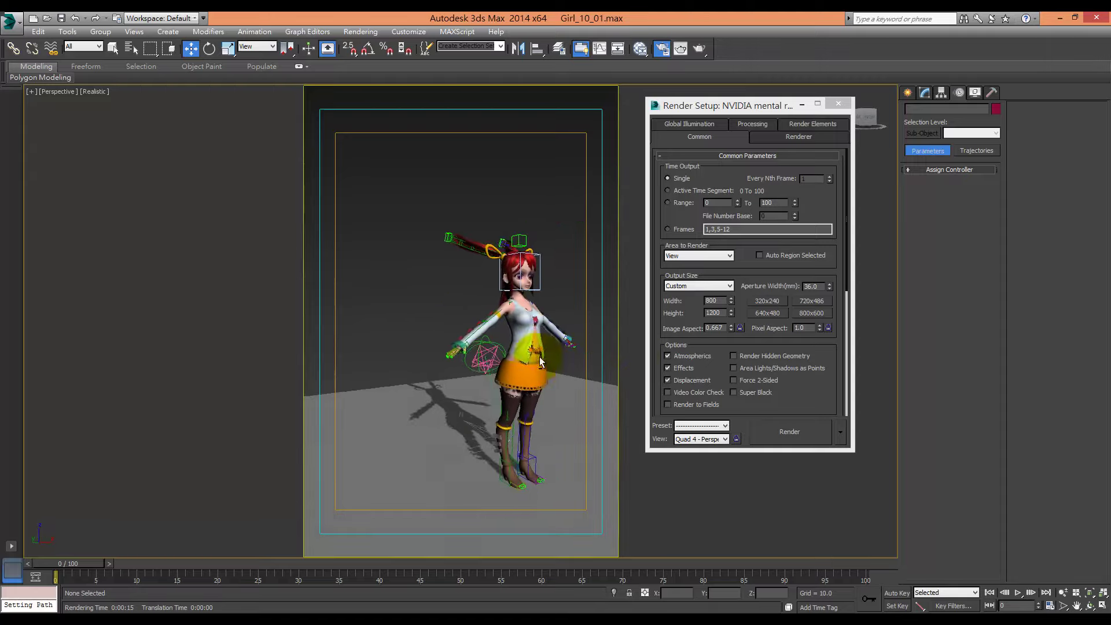
pyautogui.scroll(2, 442, 383)
pyautogui.scroll(2, 451, 370)
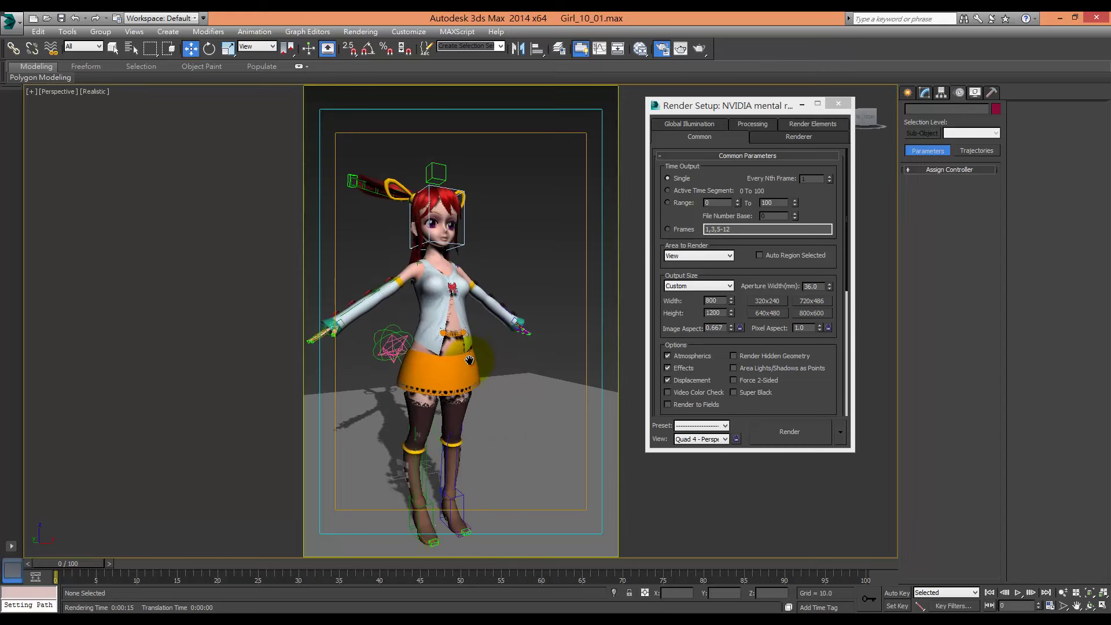
pyautogui.scroll(2, 462, 354)
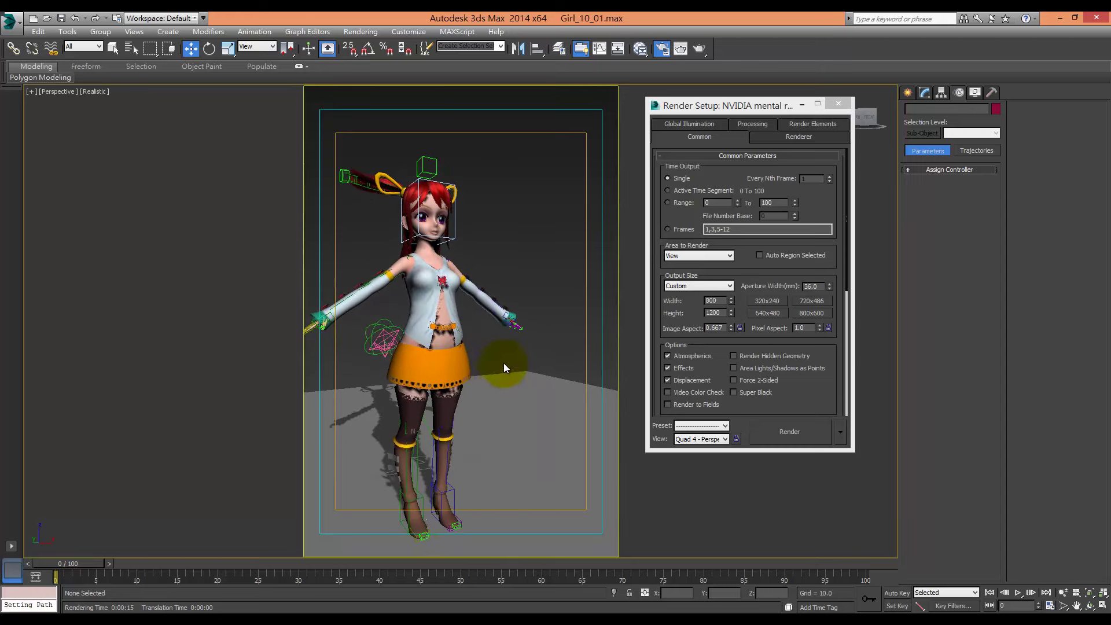
pyautogui.keyDown('alt'); pyautogui.moveTo(529, 345); pyautogui.dragTo(526, 355, button='middle'); pyautogui.keyUp('alt')
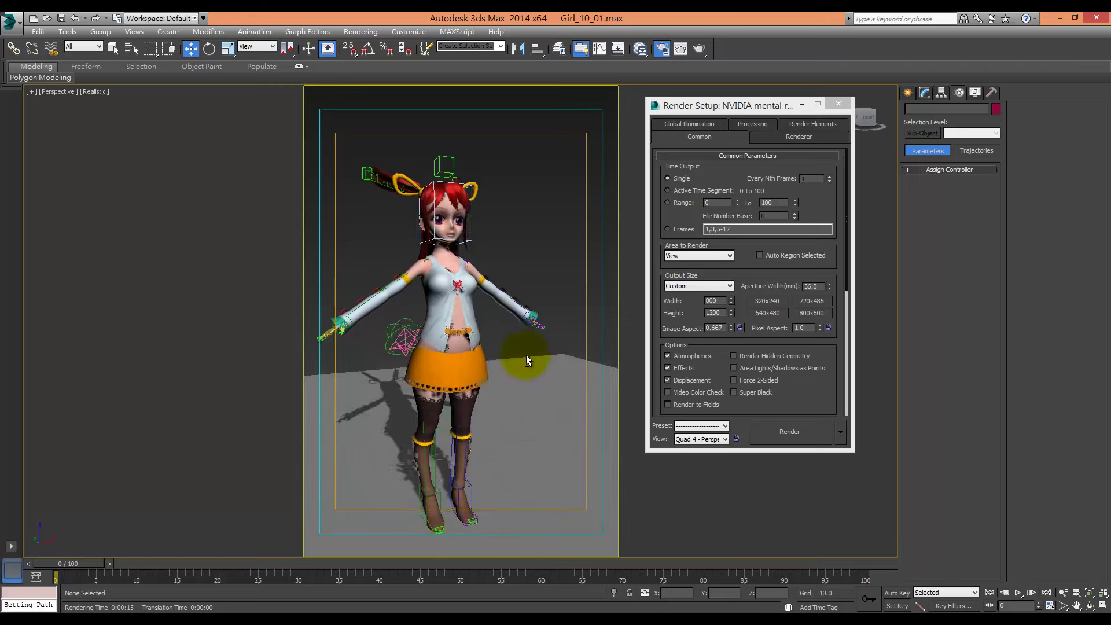
# Start and cancel a test render, then open Environment and Effects from the Rendering menu
pyautogui.click(706, 46)
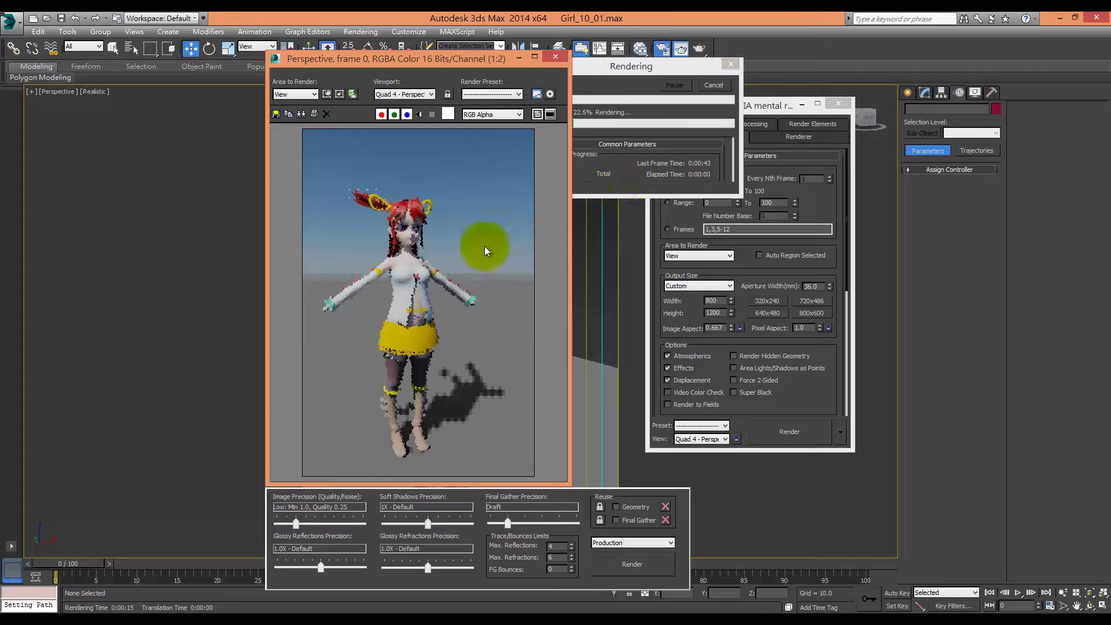
pyautogui.click(713, 86)
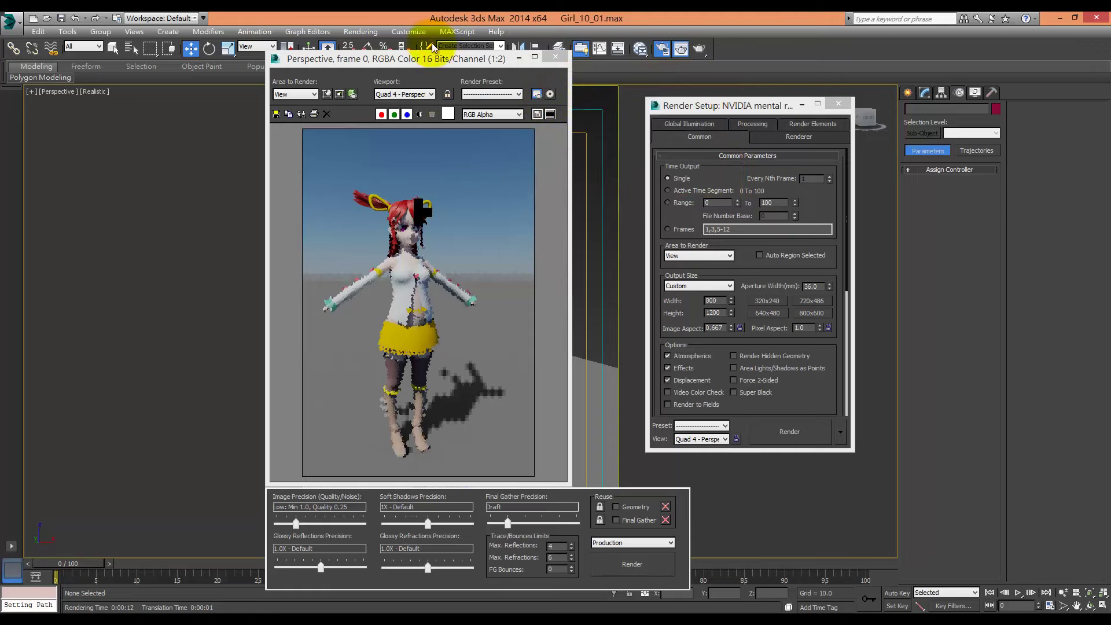
pyautogui.click(403, 36)
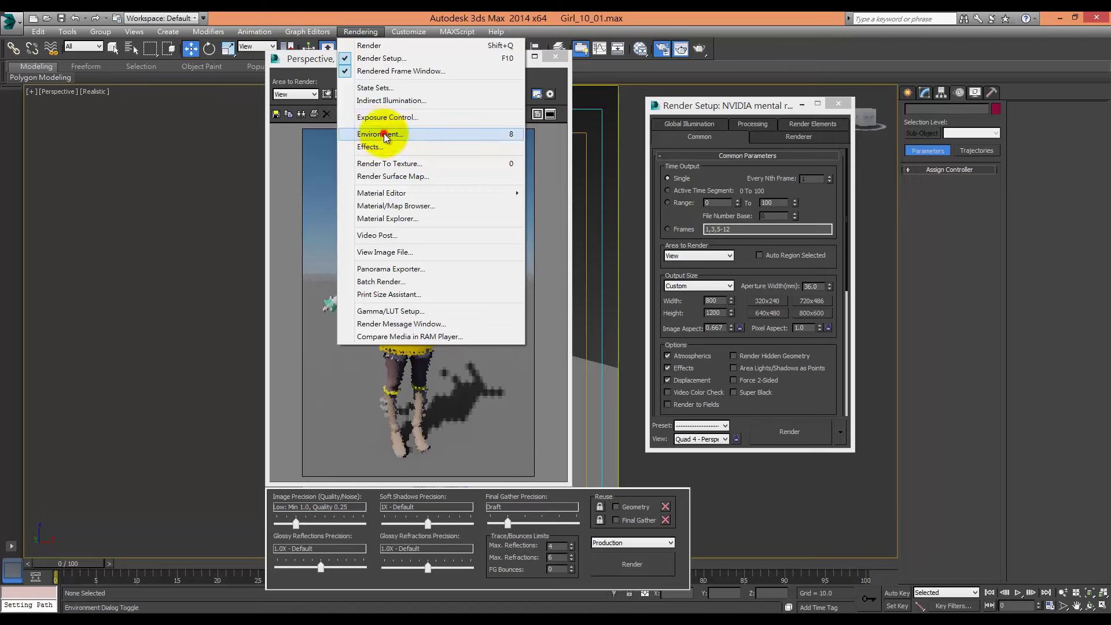
pyautogui.click(404, 133)
pyautogui.click(350, 32)
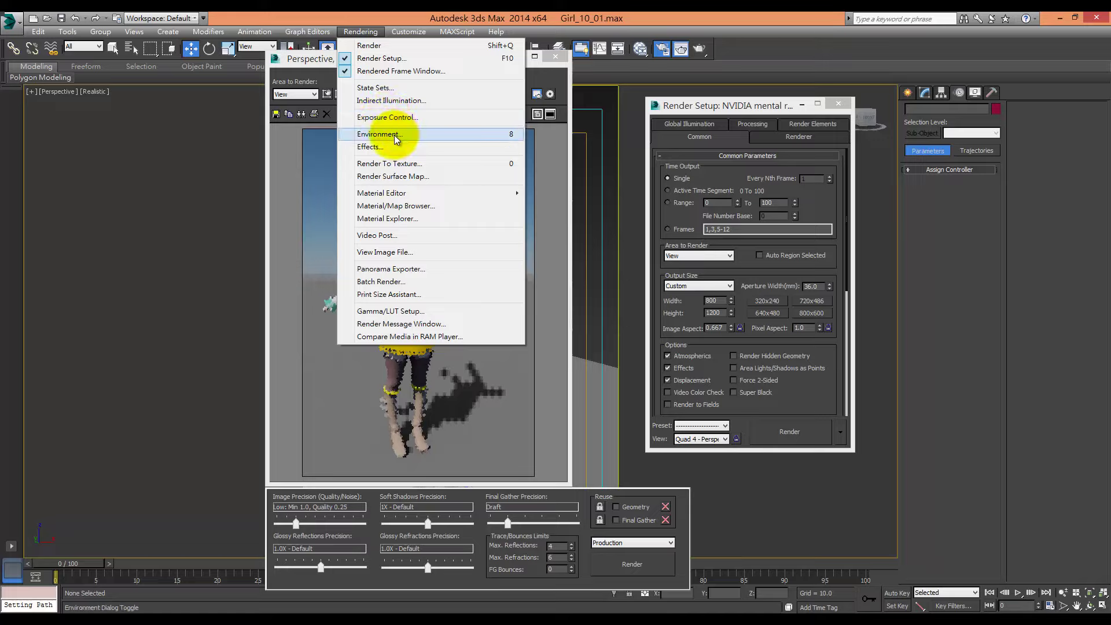
pyautogui.click(420, 117)
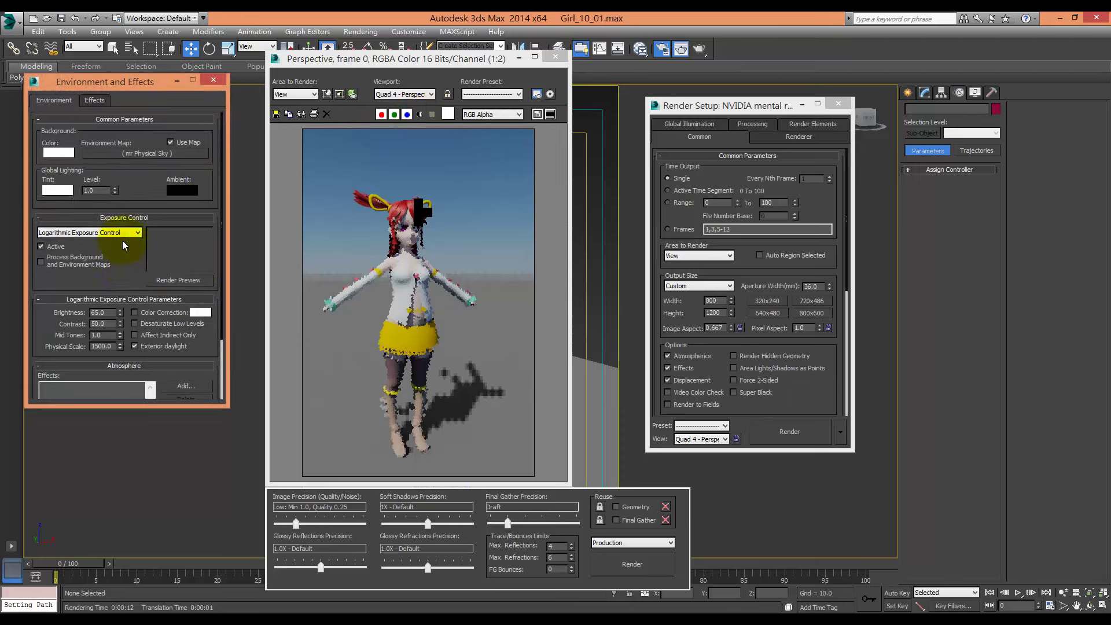
# Use mr Photographic exposure with the Outdoor Daylight, Clear Sky preset and Photographic Exposure mode
pyautogui.click(67, 233)
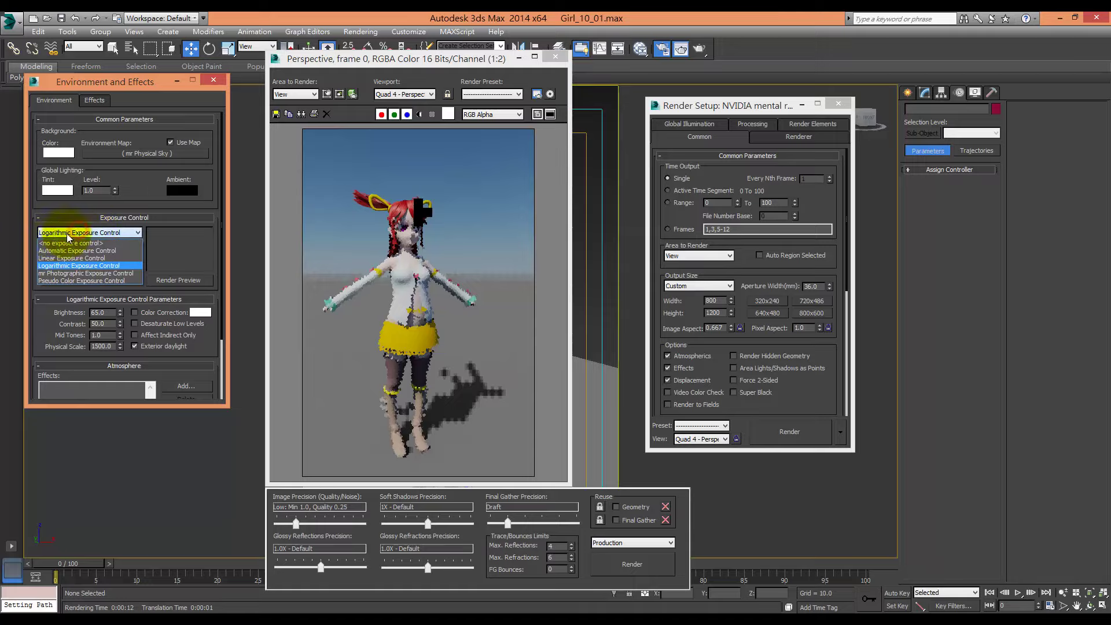
pyautogui.click(79, 274)
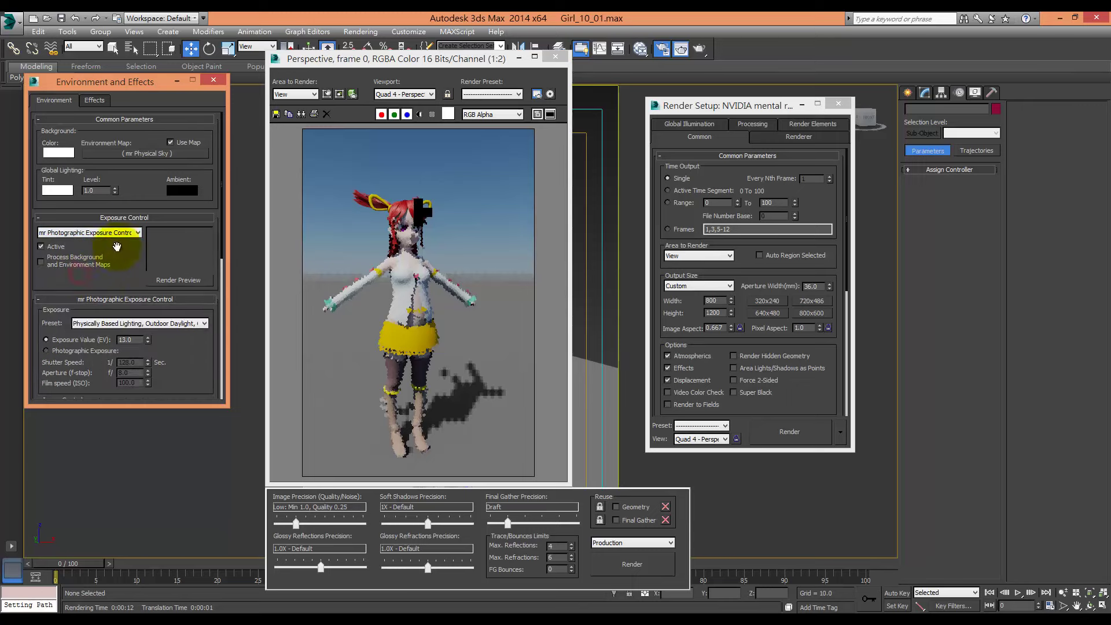
pyautogui.click(179, 324)
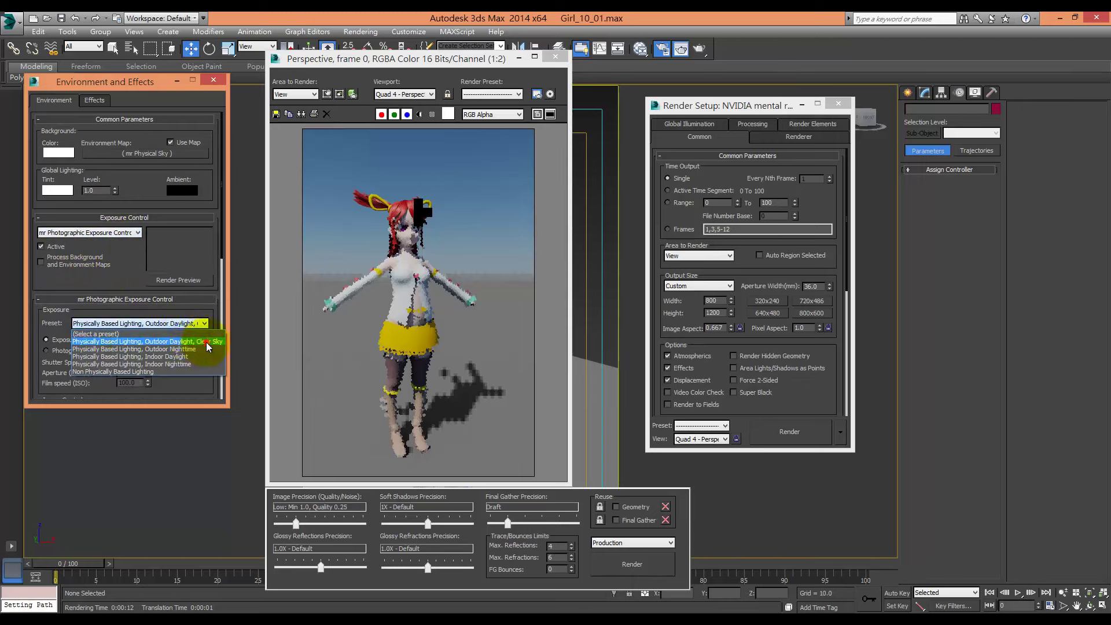
pyautogui.click(204, 341)
pyautogui.scroll(-3, 150, 301)
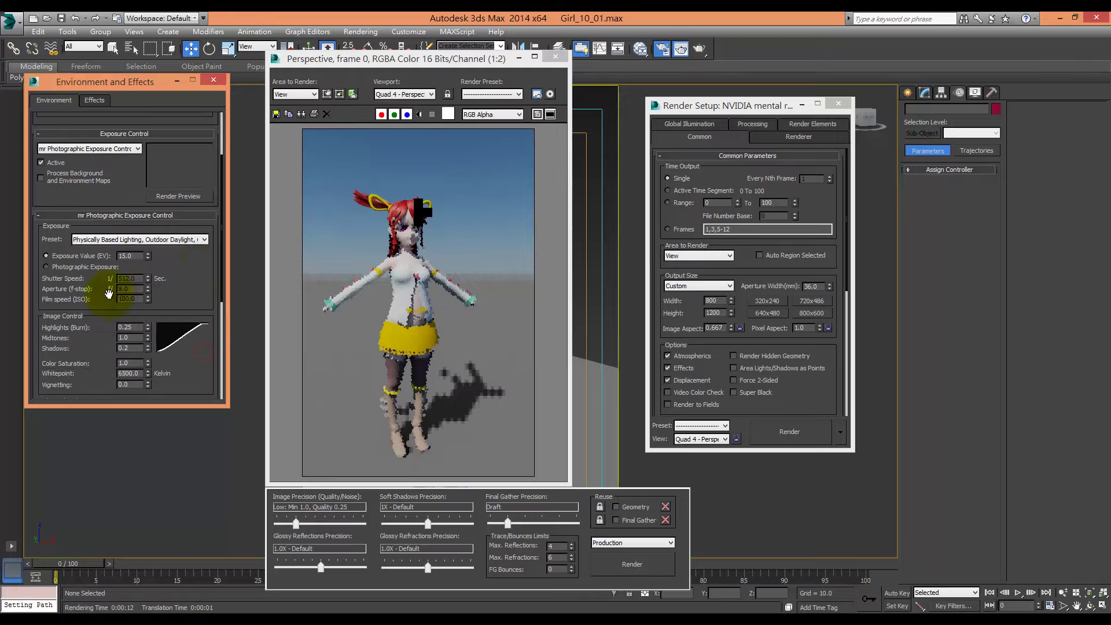
pyautogui.click(64, 269)
# Enter a new aperture value and a 1/125 shutter speed, then re-render
pyautogui.doubleClick(127, 289)
pyautogui.doubleClick(129, 288)
pyautogui.write('33')
pyautogui.press('Return')
pyautogui.click(140, 277)
pyautogui.write('125')
pyautogui.press('Return')
pyautogui.click(793, 433)
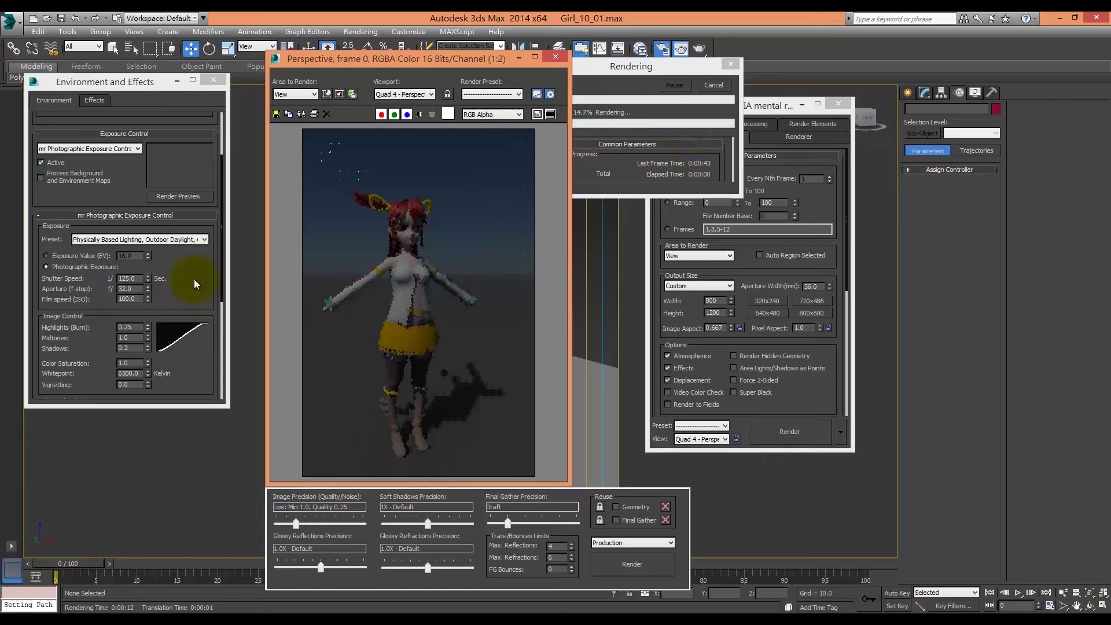
# Stop the dark render, set the aperture to f/16, and render again
pyautogui.click(713, 85)
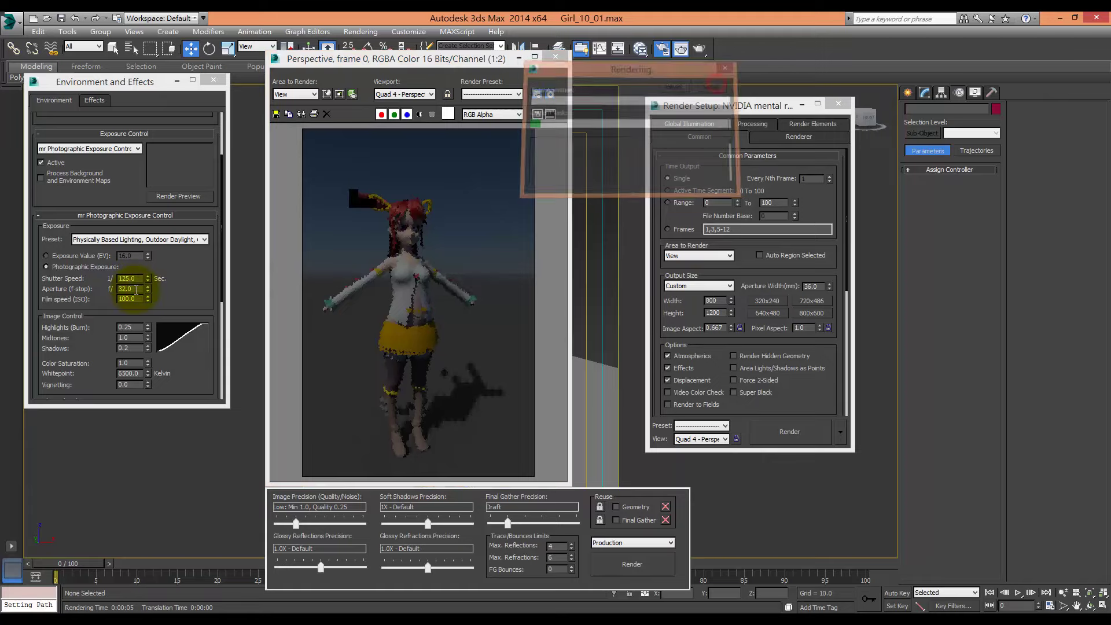
pyautogui.doubleClick(136, 289)
pyautogui.write('16')
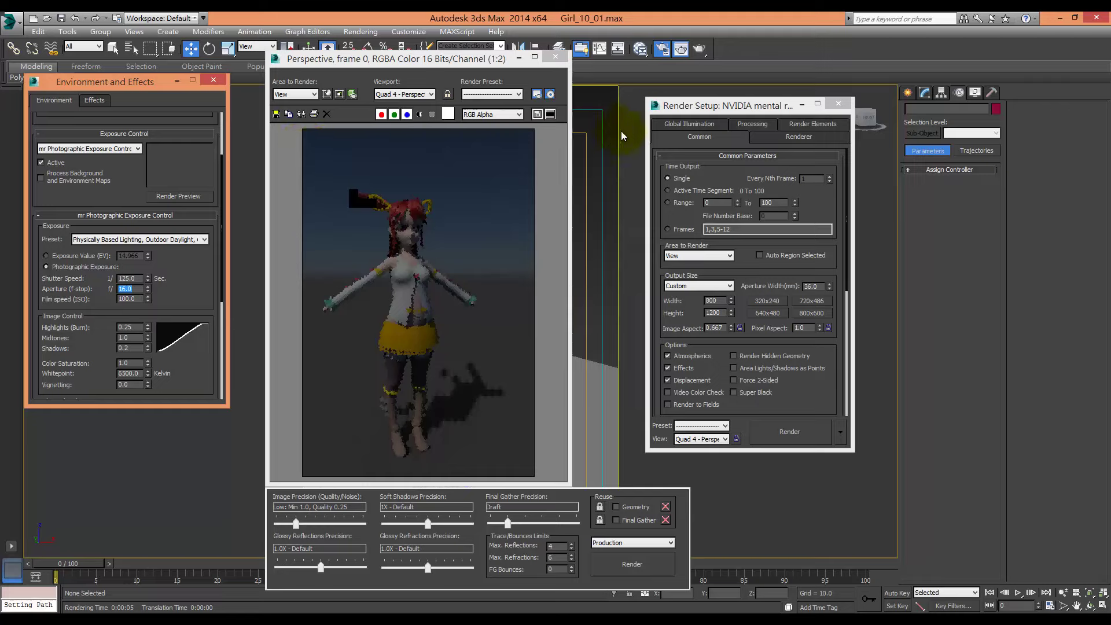
pyautogui.click(632, 564)
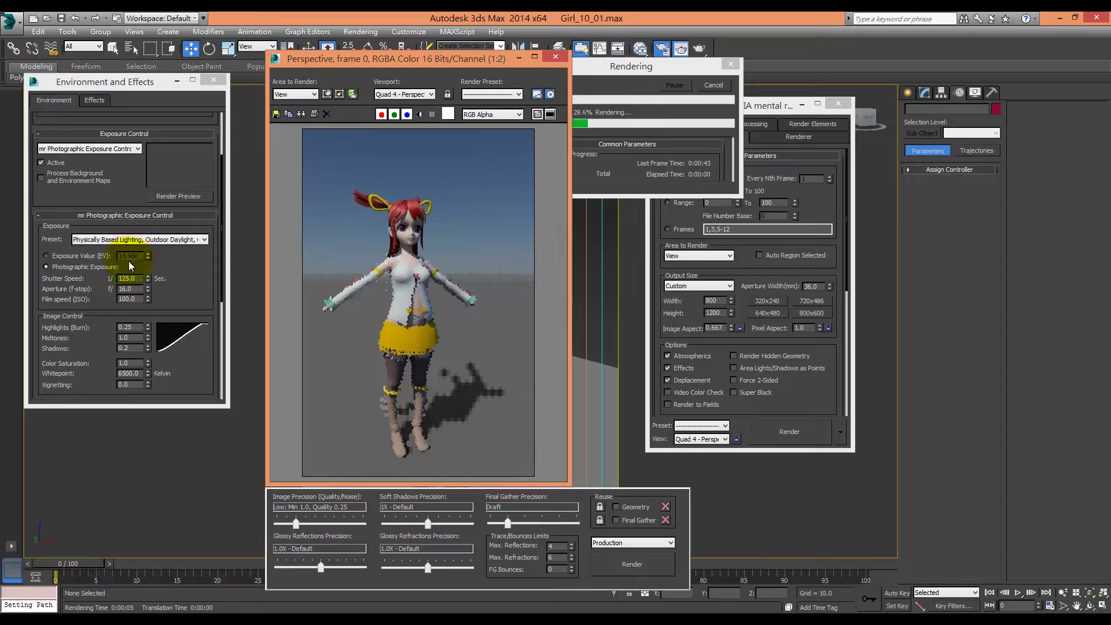
pyautogui.click(133, 279)
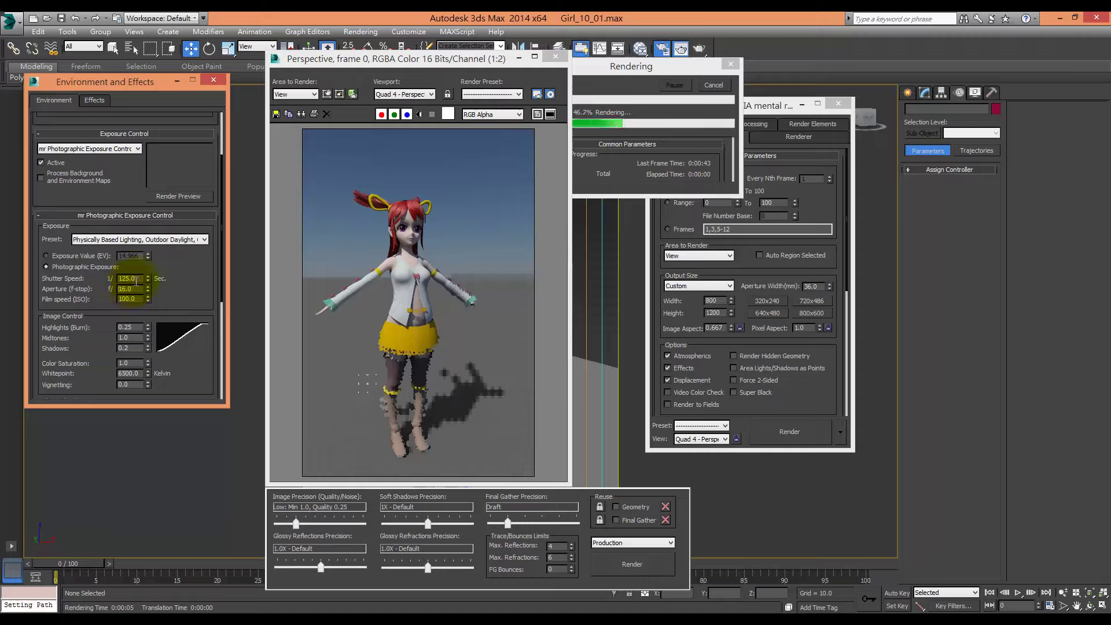
pyautogui.click(127, 290)
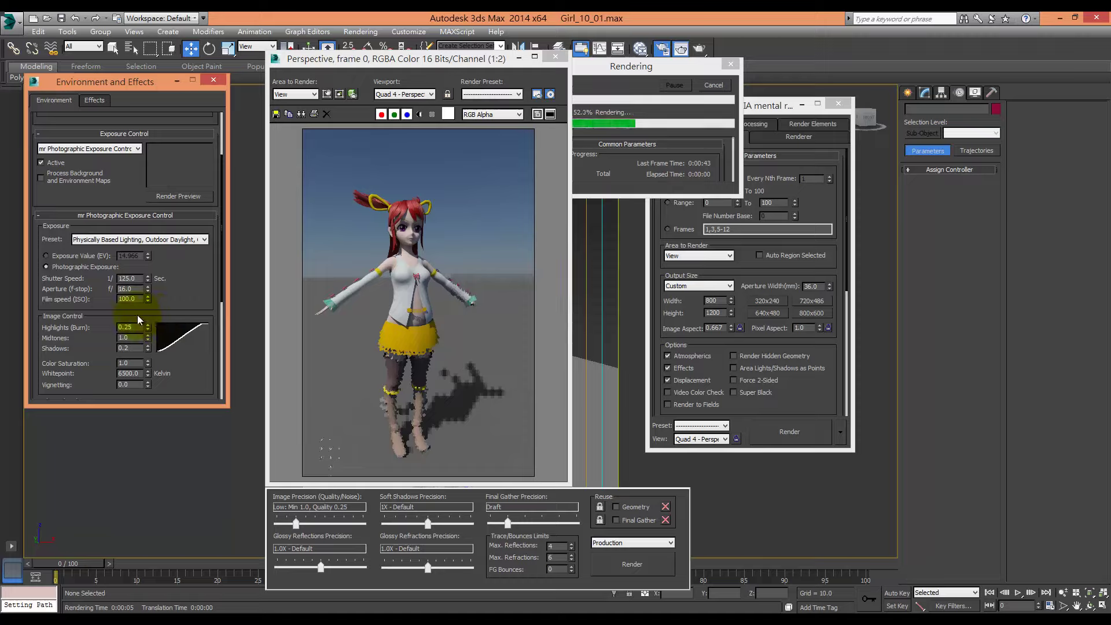
pyautogui.click(132, 288)
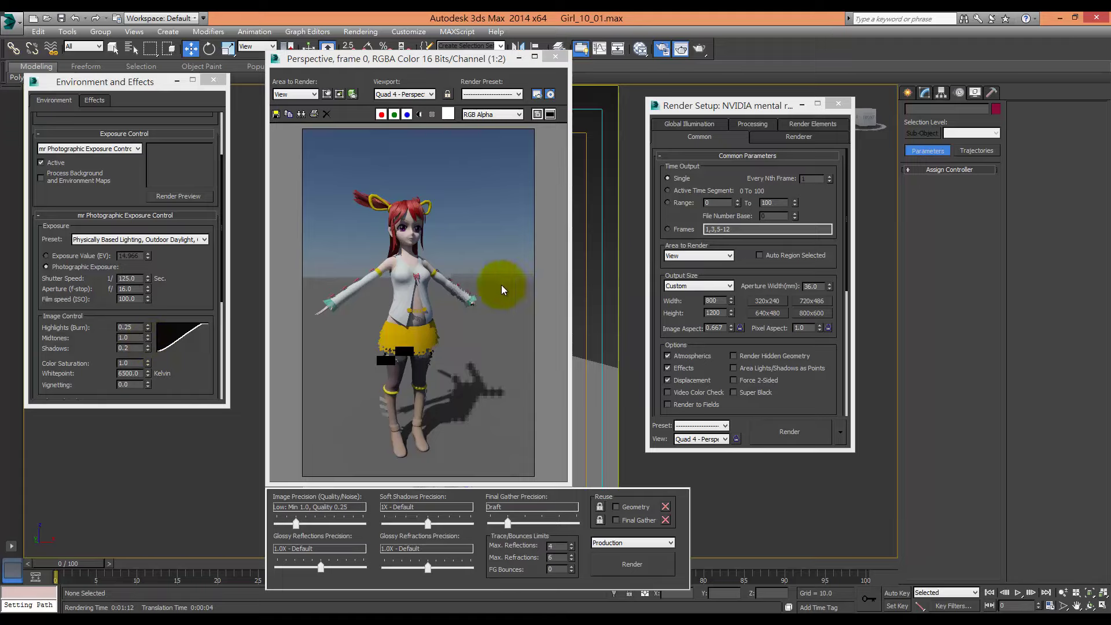
# Zoom and pan the render to inspect the girl's face and upper body at full size
pyautogui.scroll(2, 478, 310)
pyautogui.scroll(-1, 480, 312)
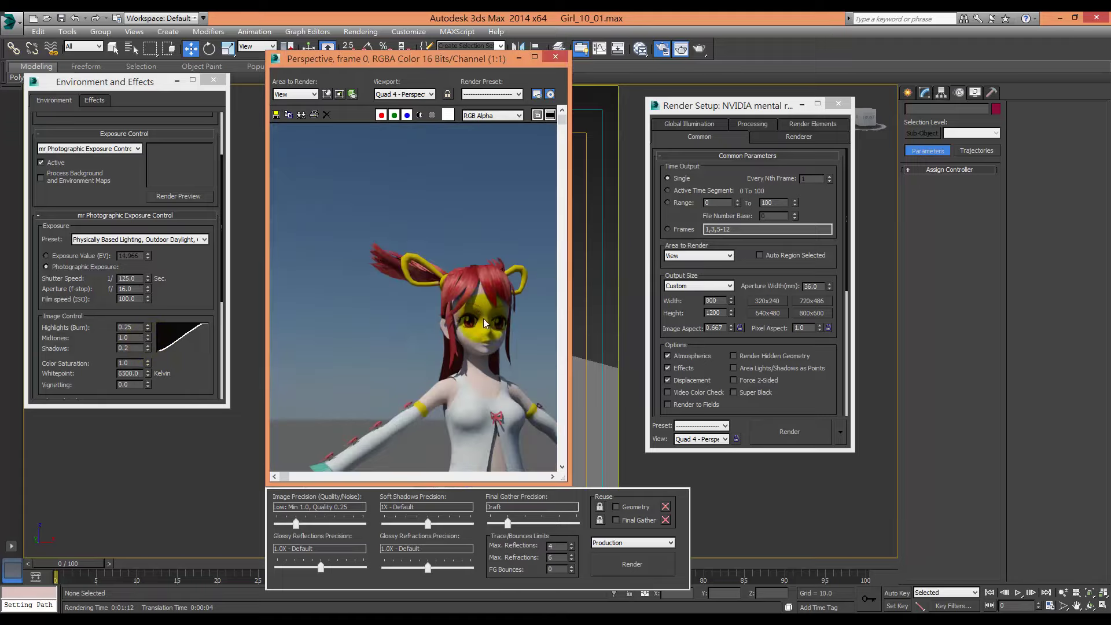
pyautogui.moveTo(463, 243); pyautogui.dragTo(428, 147, button='middle')
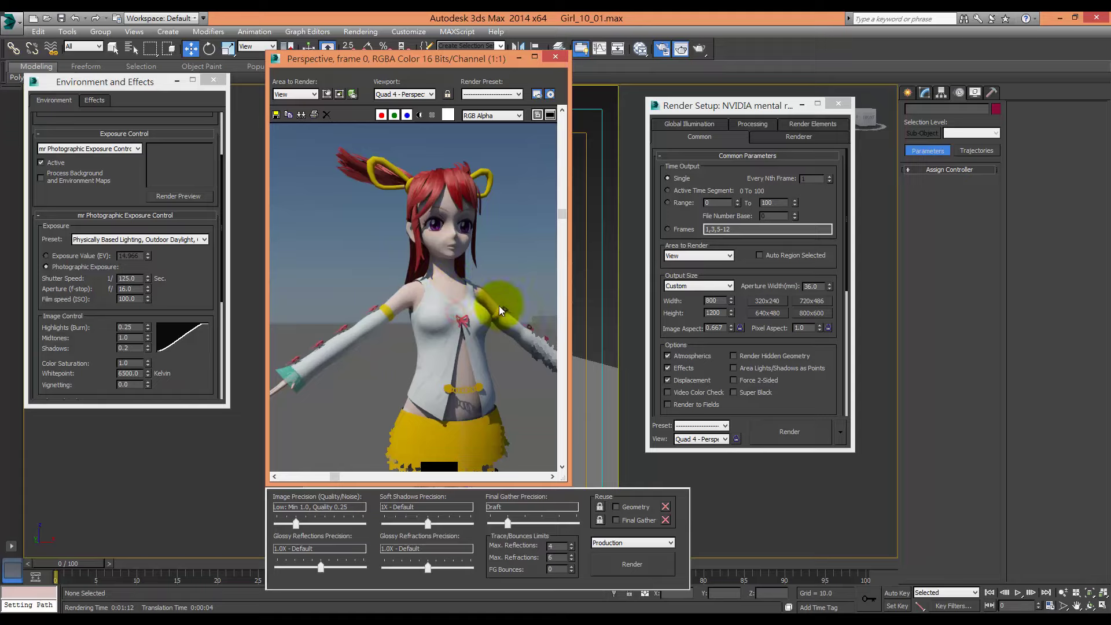
pyautogui.moveTo(483, 325); pyautogui.dragTo(466, 281, button='middle')
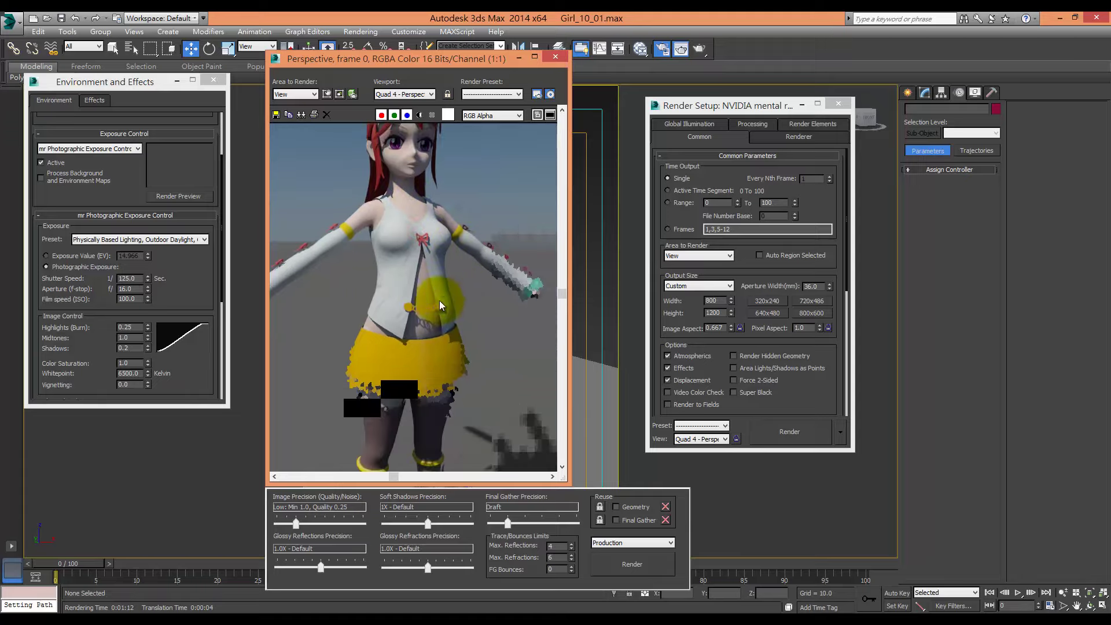
pyautogui.moveTo(447, 274); pyautogui.dragTo(467, 342, button='middle')
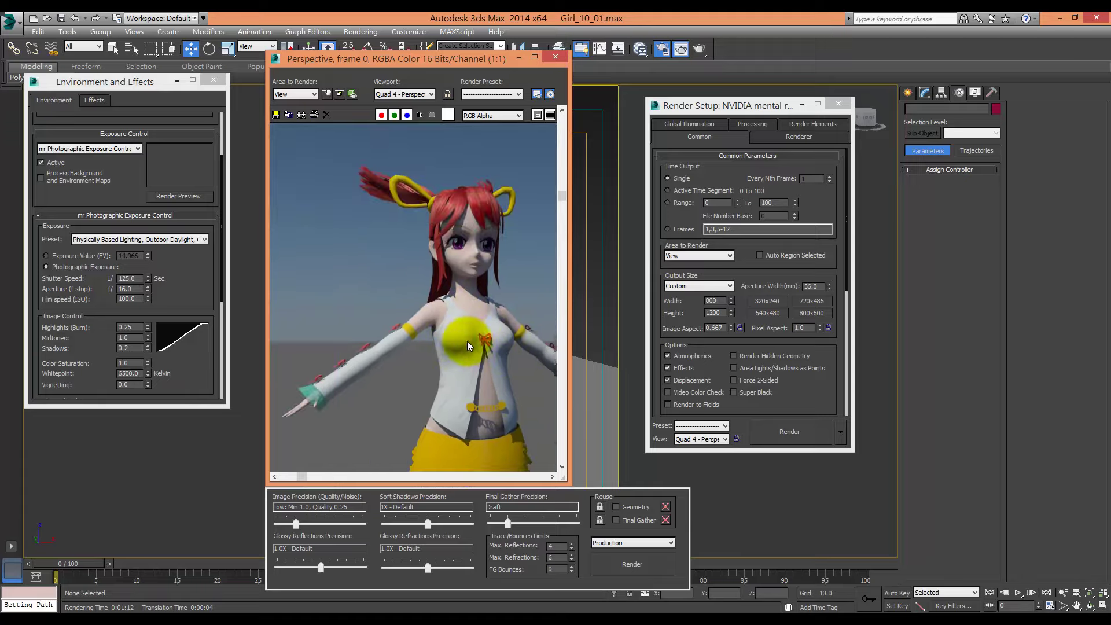